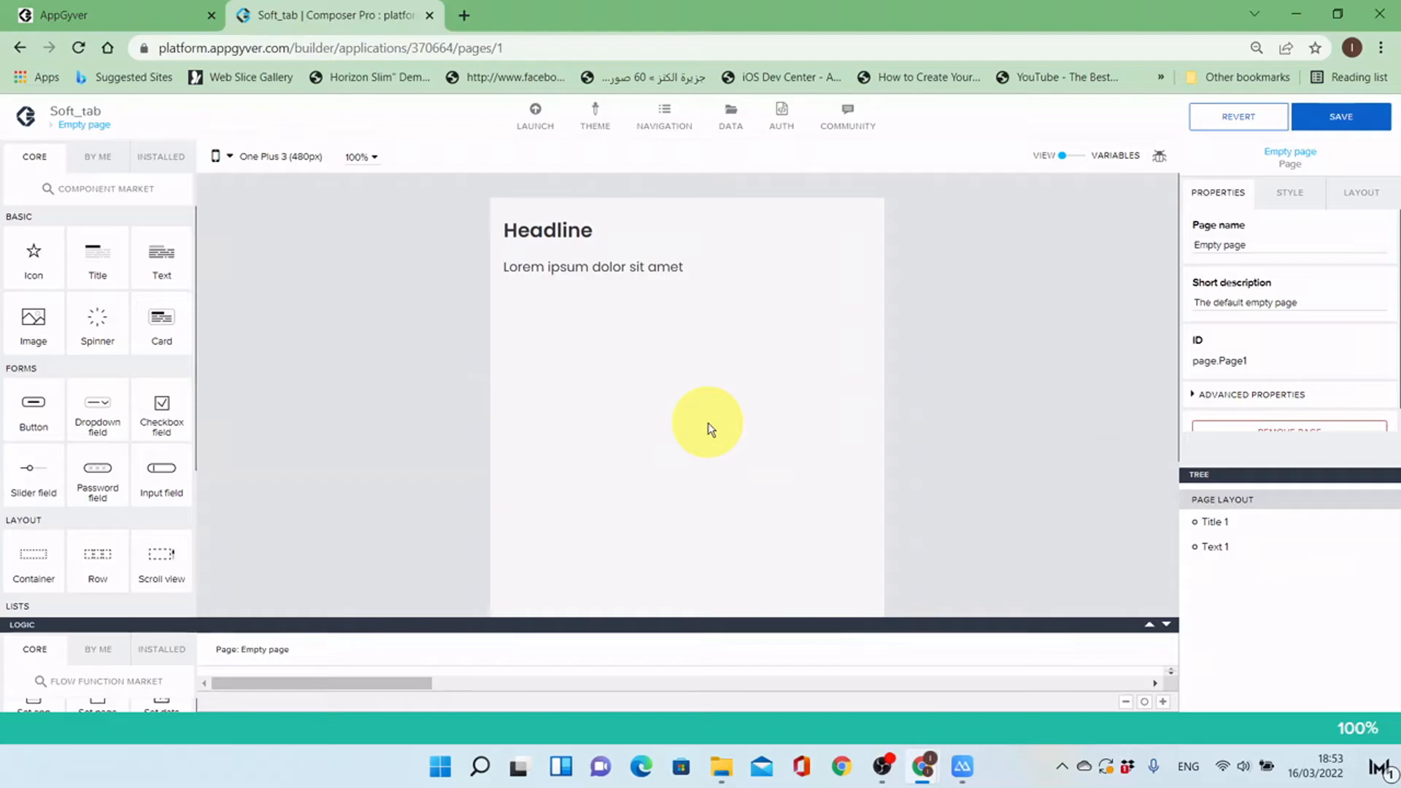
# Step: Find the Soft tabs component in the component market by searching "soft tab" and place it on the page below the text
pyautogui.click(131, 188)
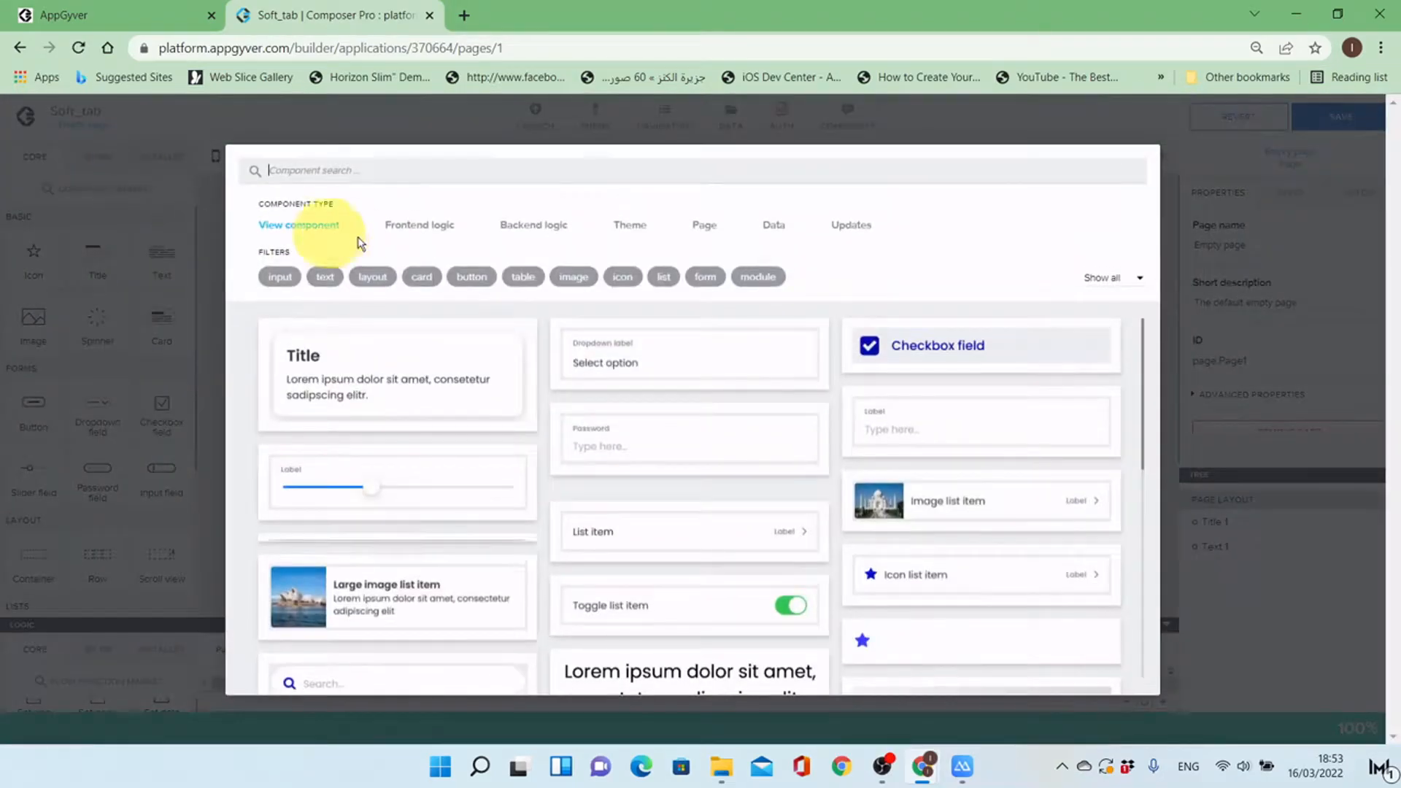
pyautogui.click(423, 173)
pyautogui.write('soft tab')
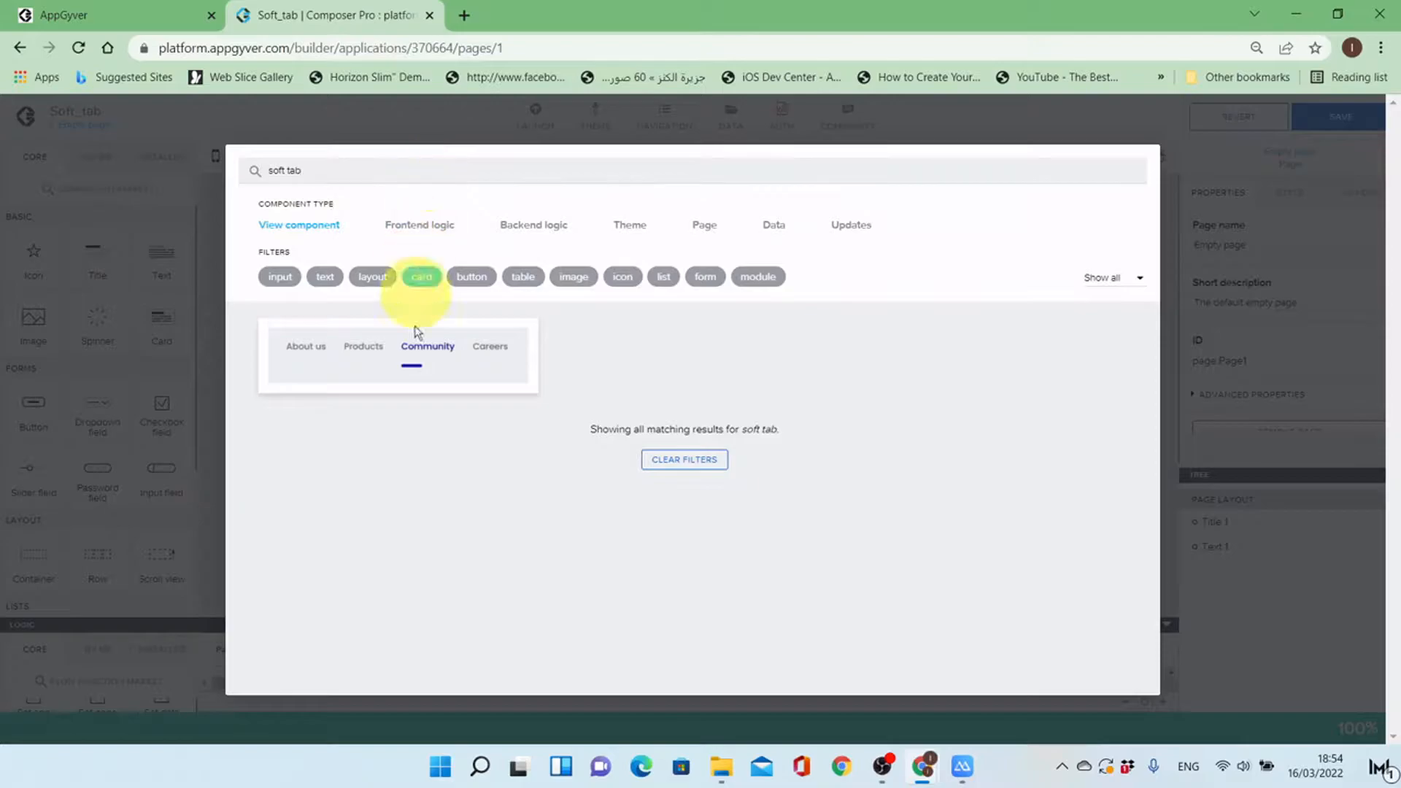
pyautogui.click(411, 374)
pyautogui.click(309, 251)
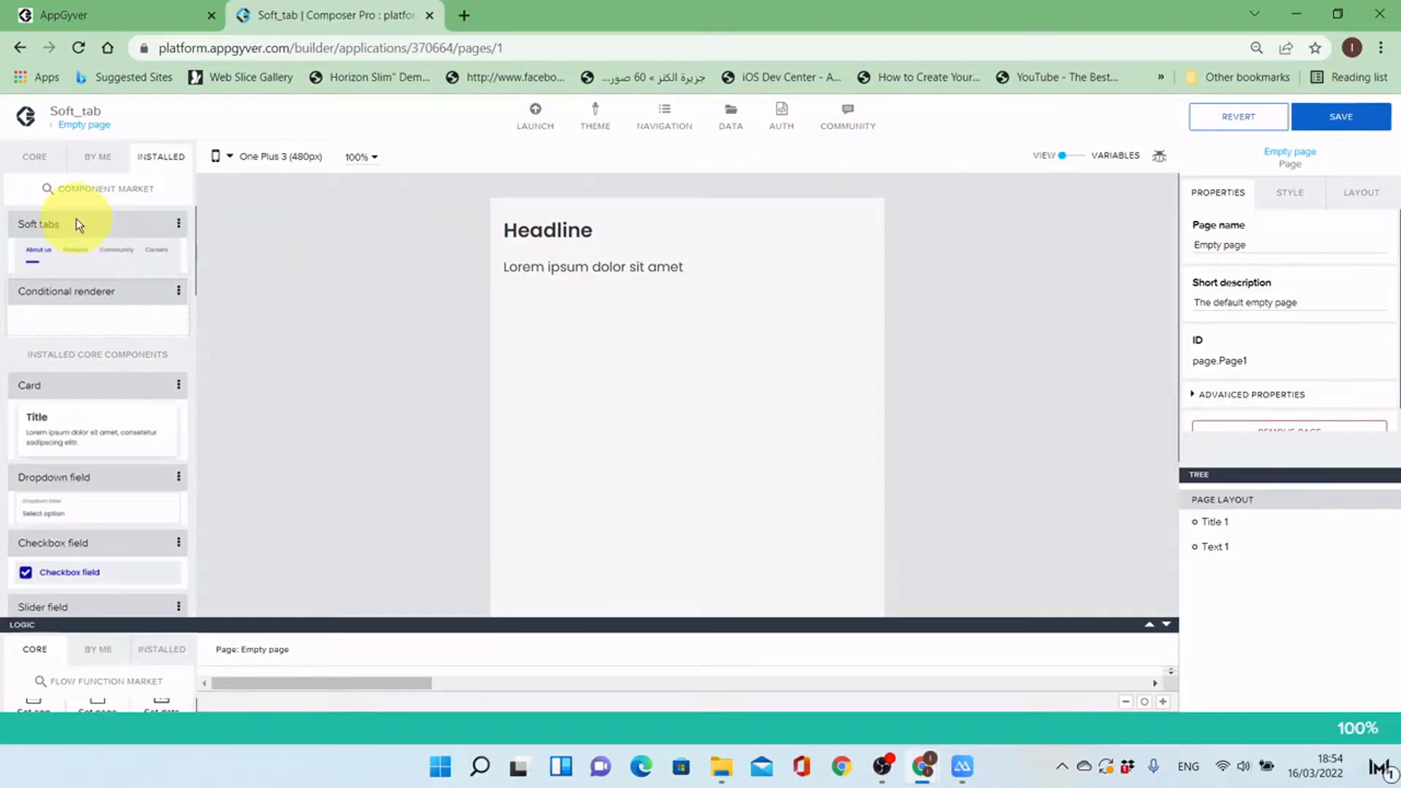
pyautogui.moveTo(73, 225); pyautogui.dragTo(658, 344)
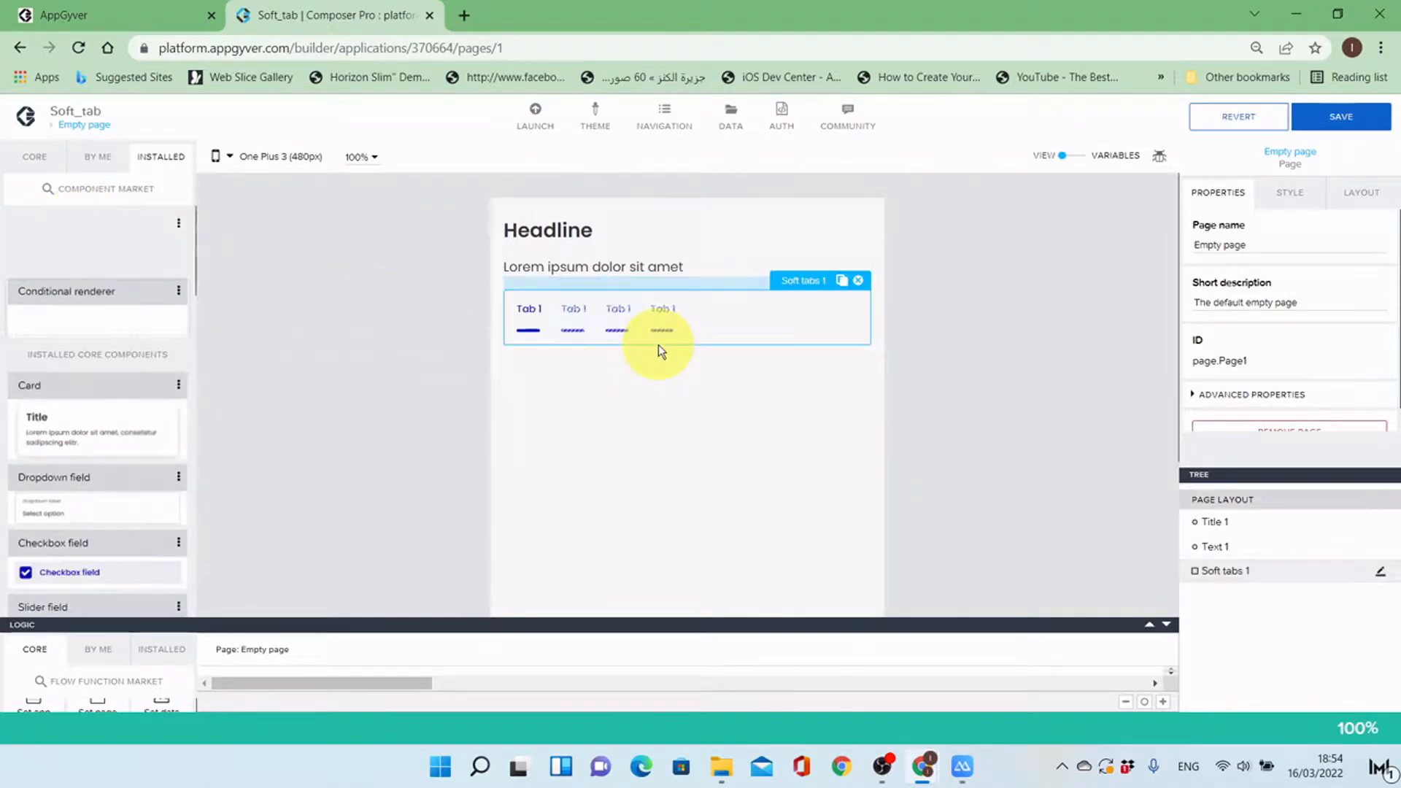
# Step: Delete the default text and headline components from the page
pyautogui.click(658, 264)
pyautogui.click(847, 281)
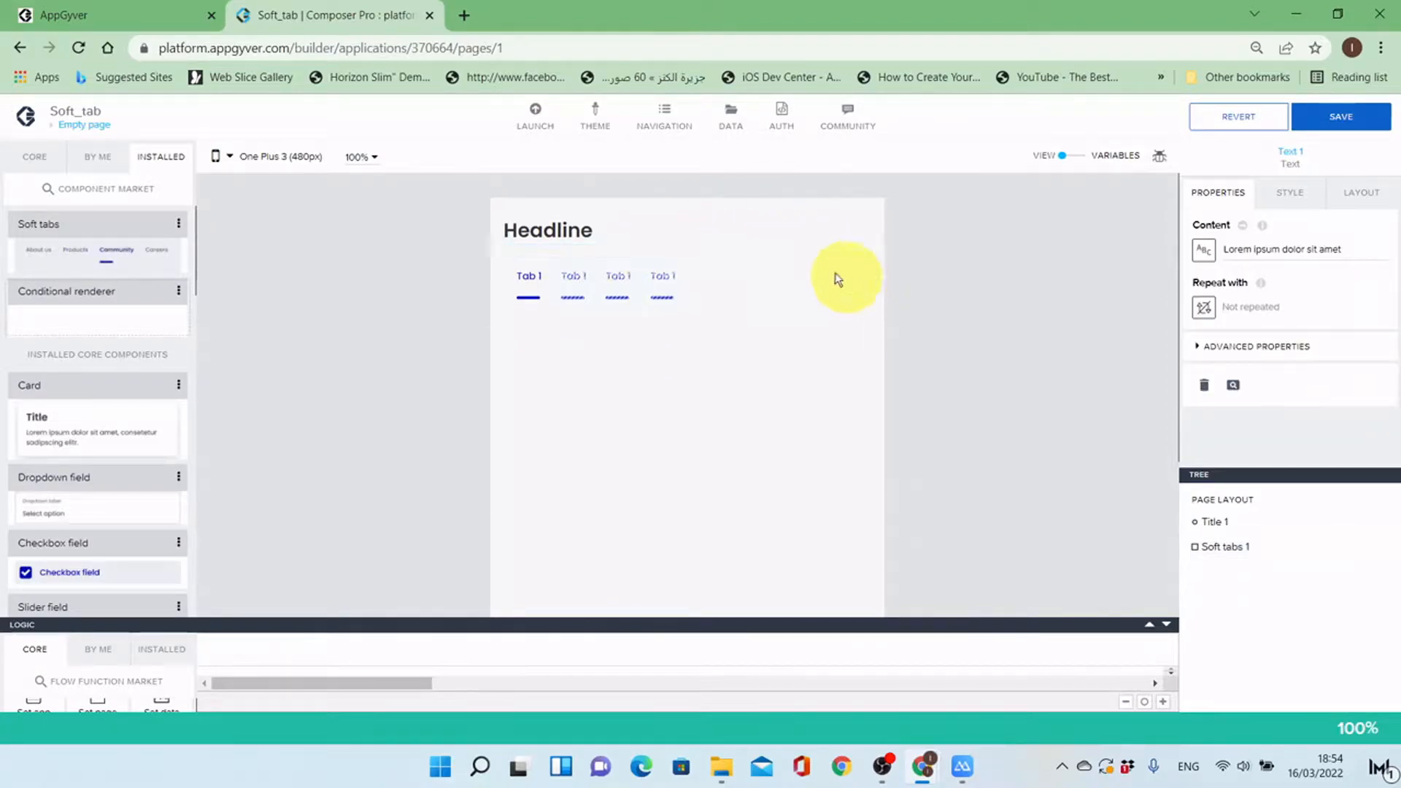
pyautogui.click(610, 236)
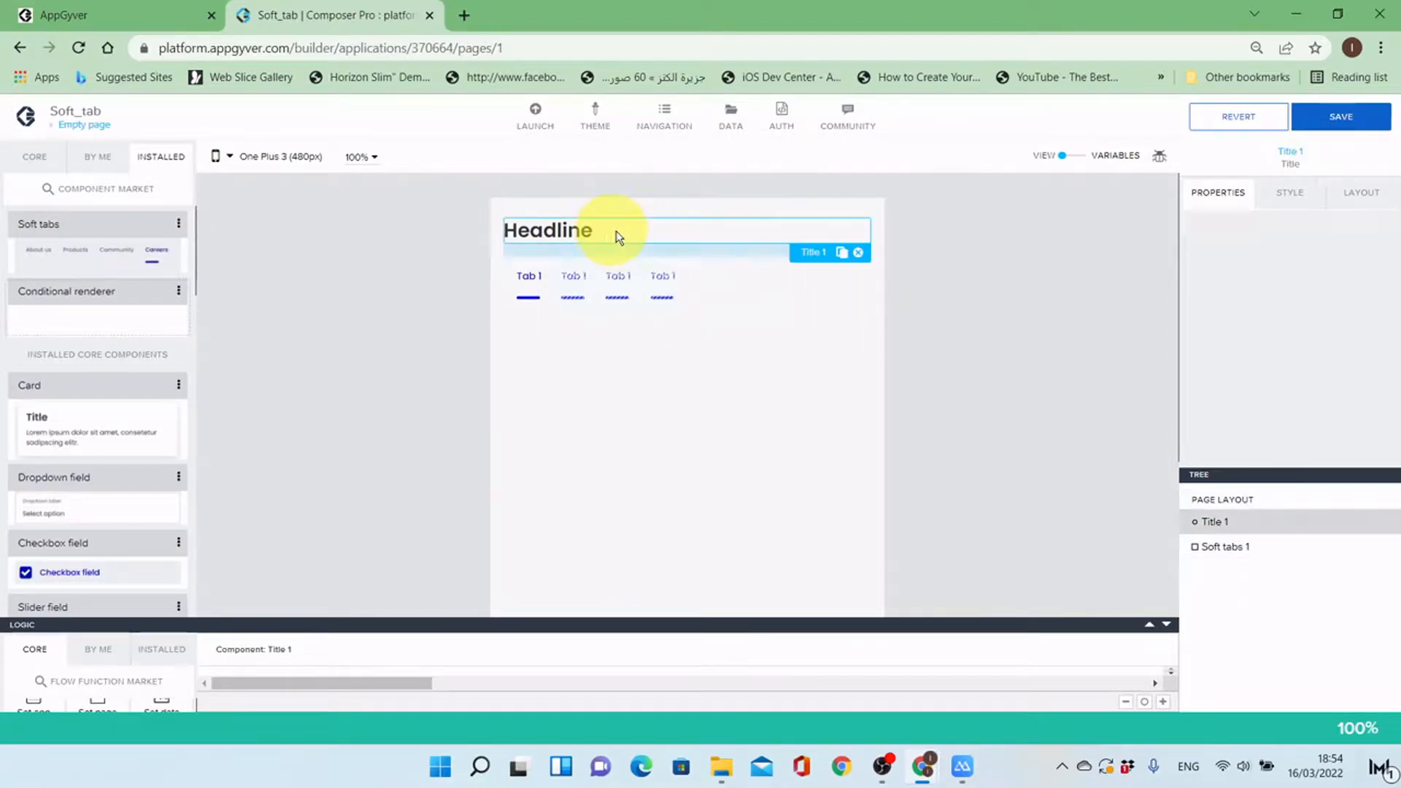
pyautogui.click(858, 253)
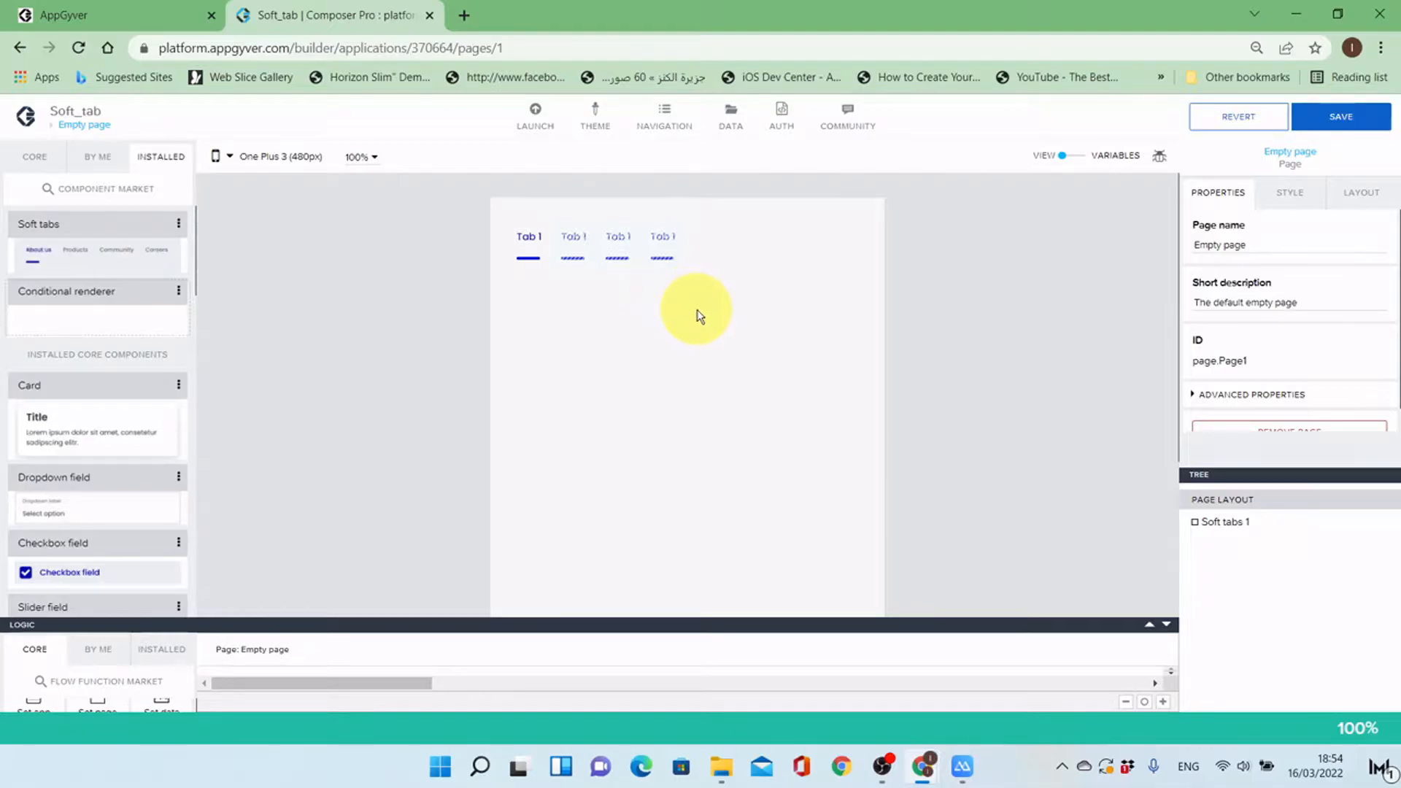
# Step: Examine the id and label entries in the Soft tabs component's list of tabs
pyautogui.click(720, 245)
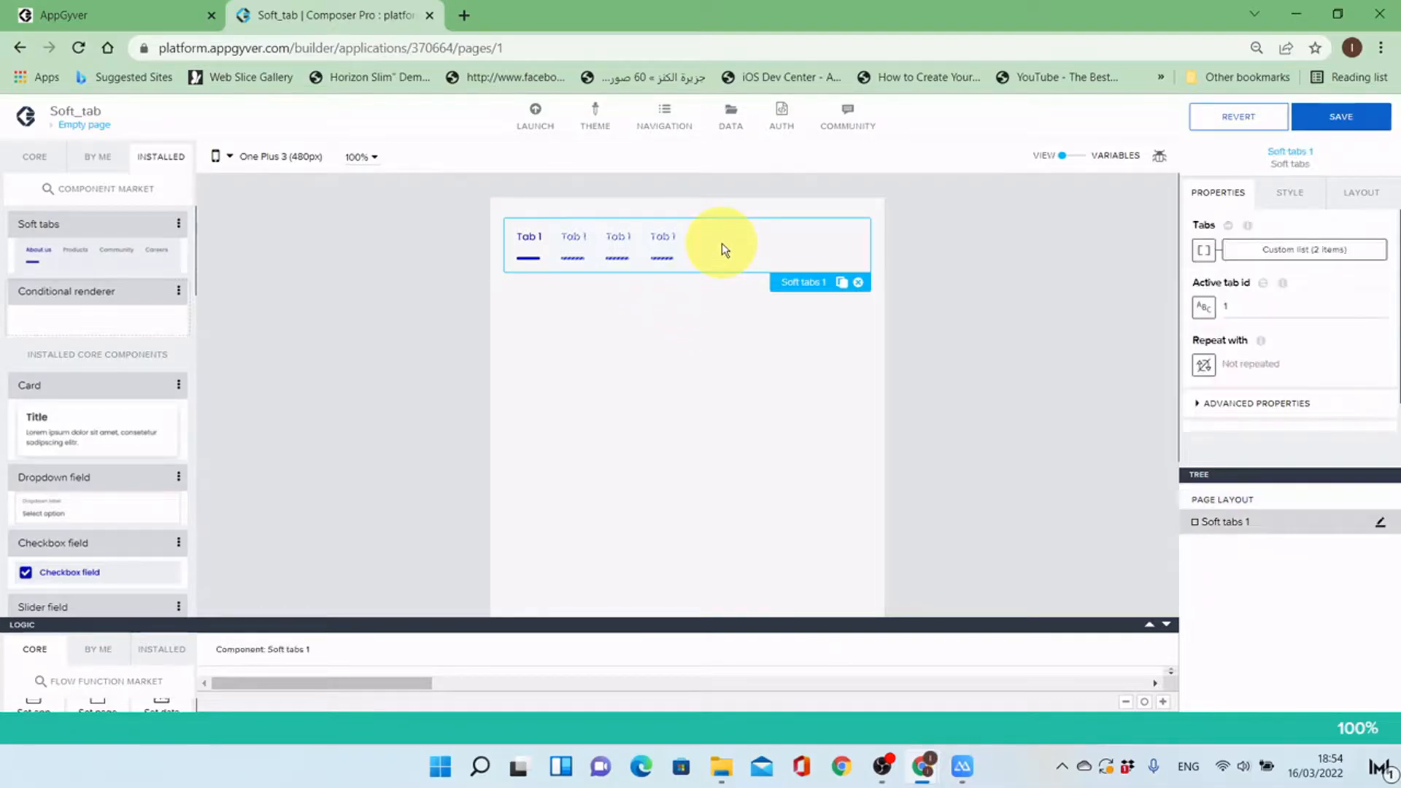
pyautogui.click(1312, 252)
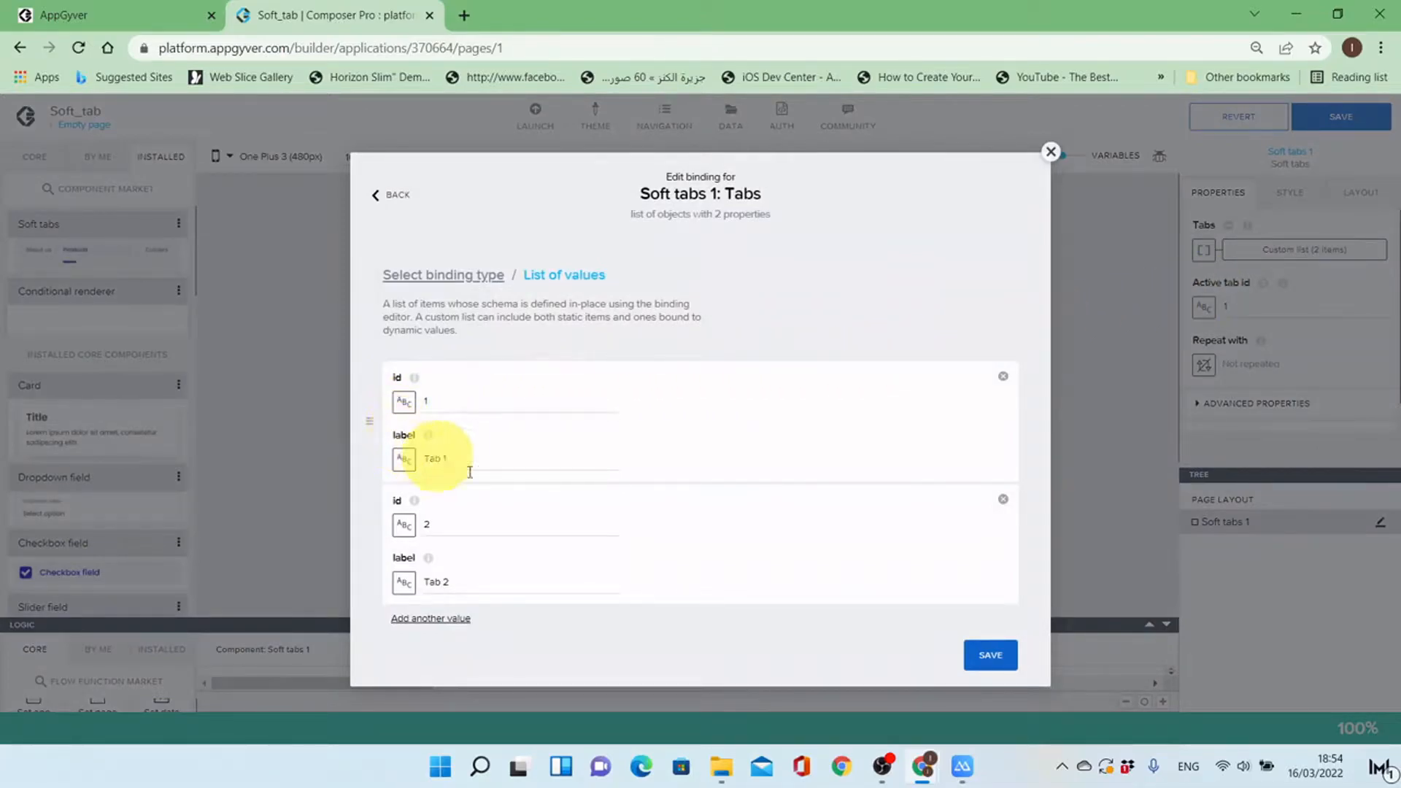
pyautogui.click(989, 656)
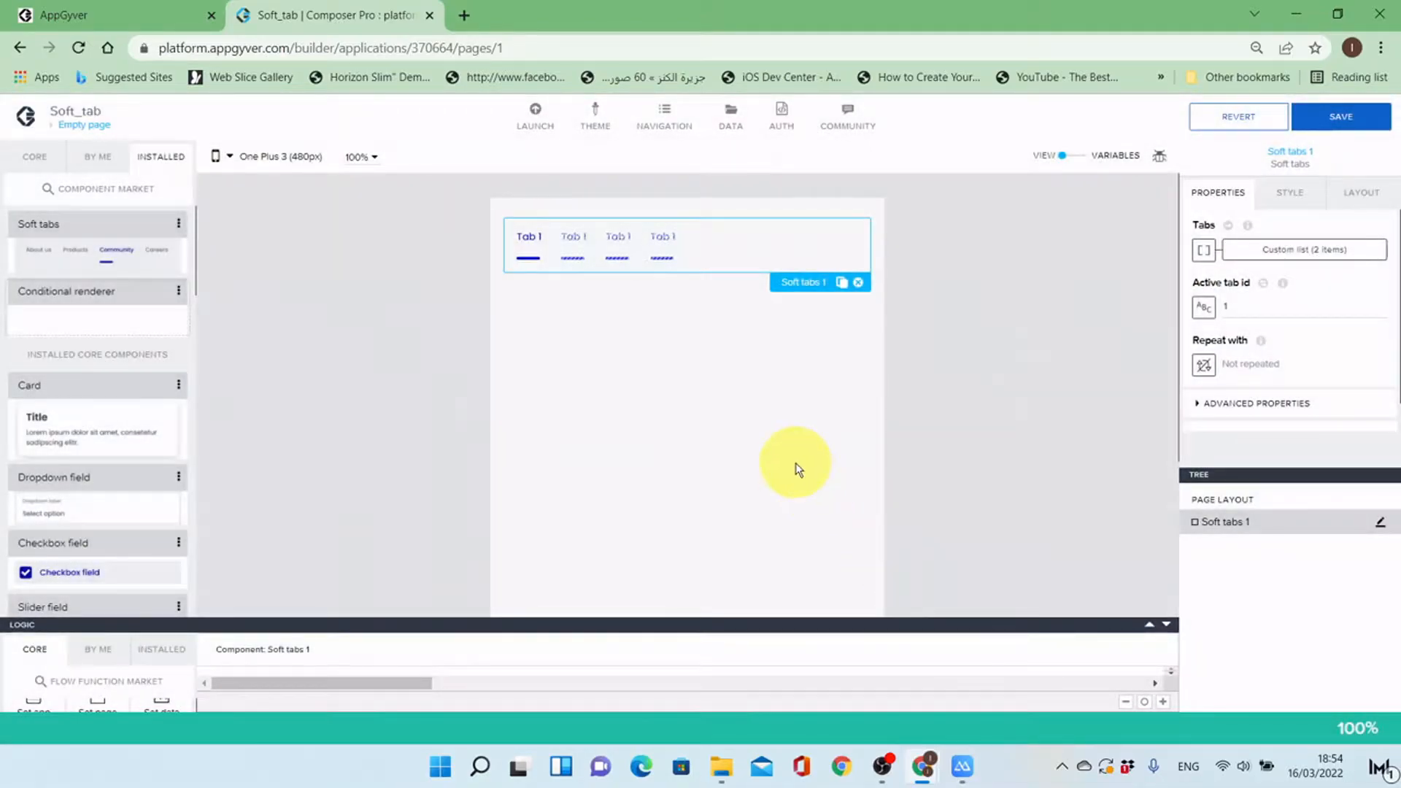
pyautogui.click(772, 357)
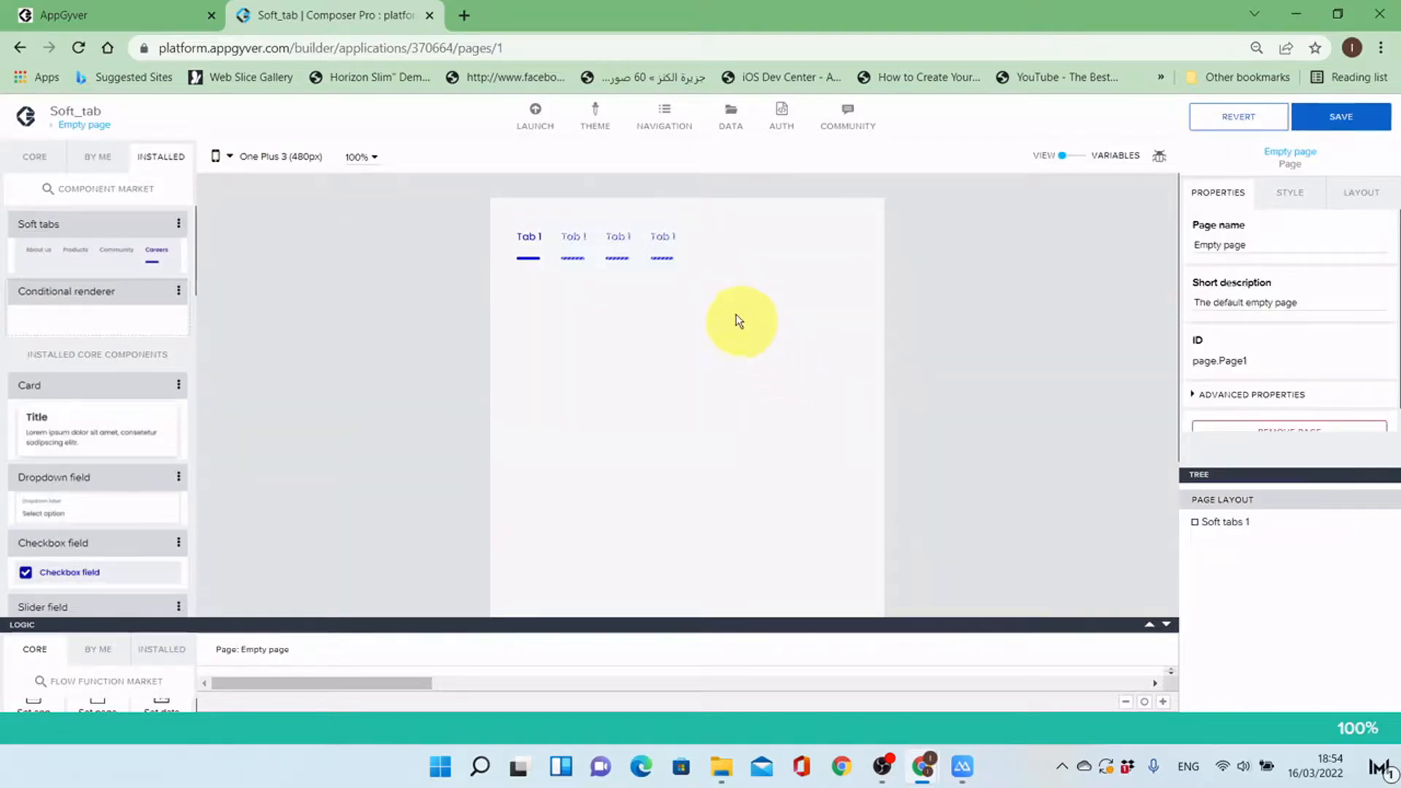
# Step: Add a page variable and set its value type to List
pyautogui.click(1085, 157)
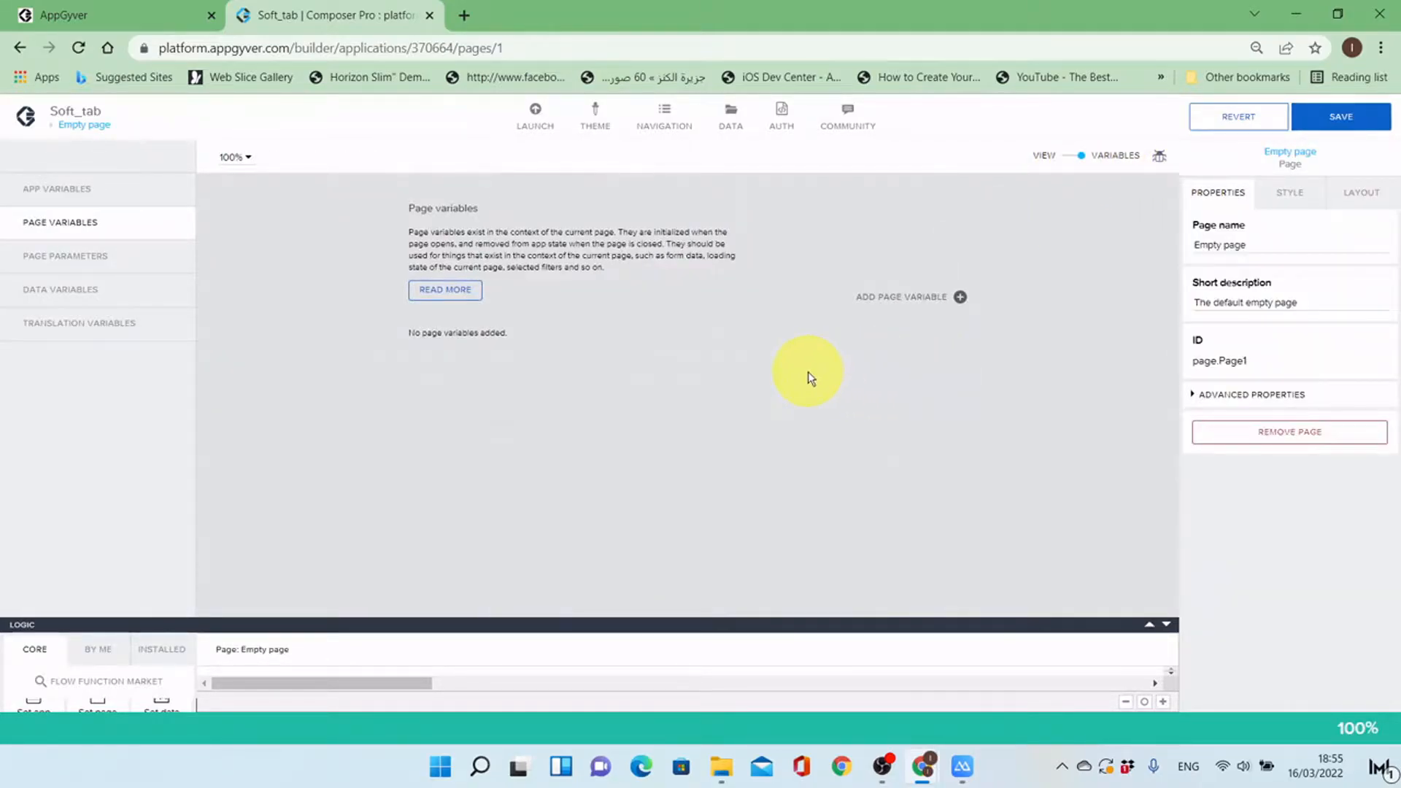
pyautogui.click(906, 300)
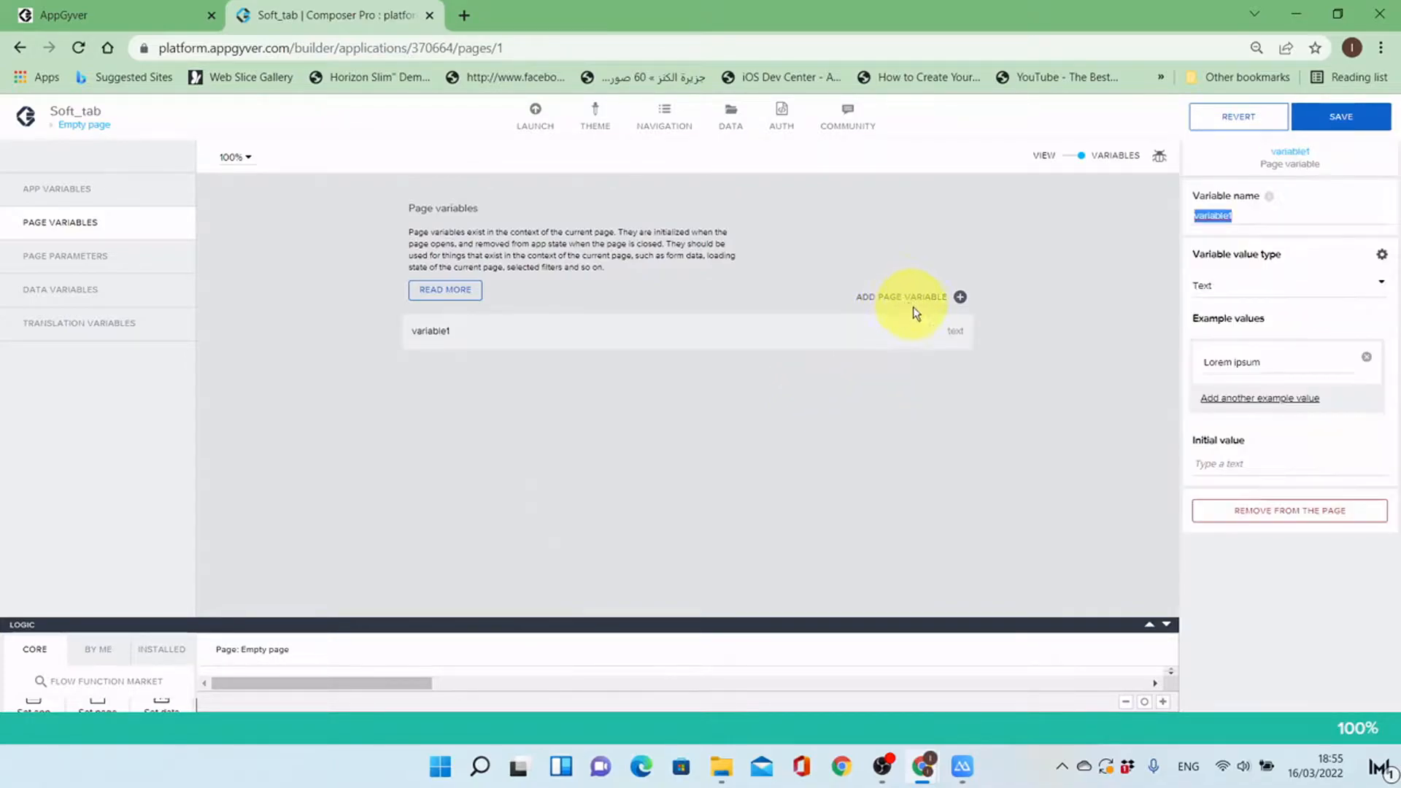
pyautogui.click(1297, 284)
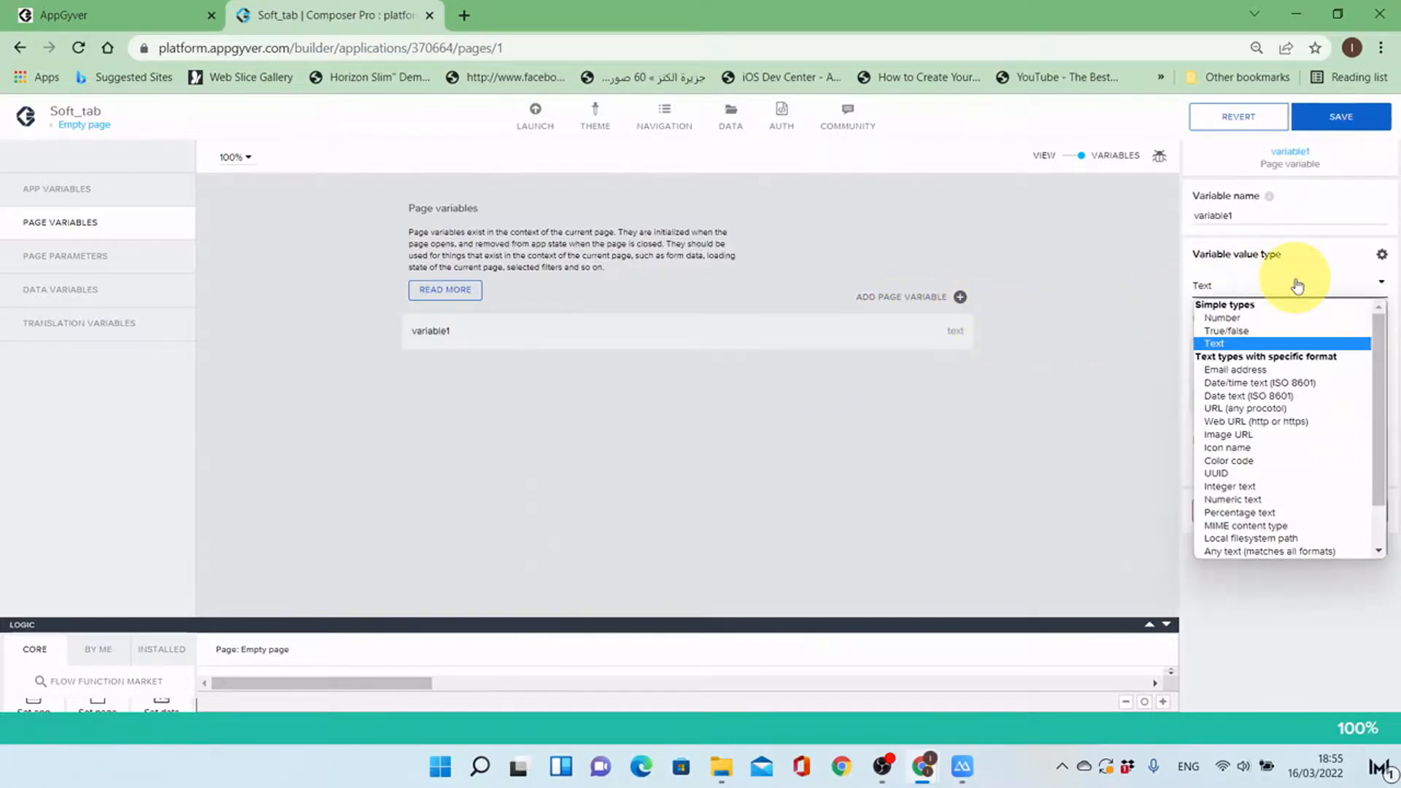
pyautogui.scroll(-2, 1286, 497)
pyautogui.click(1269, 537)
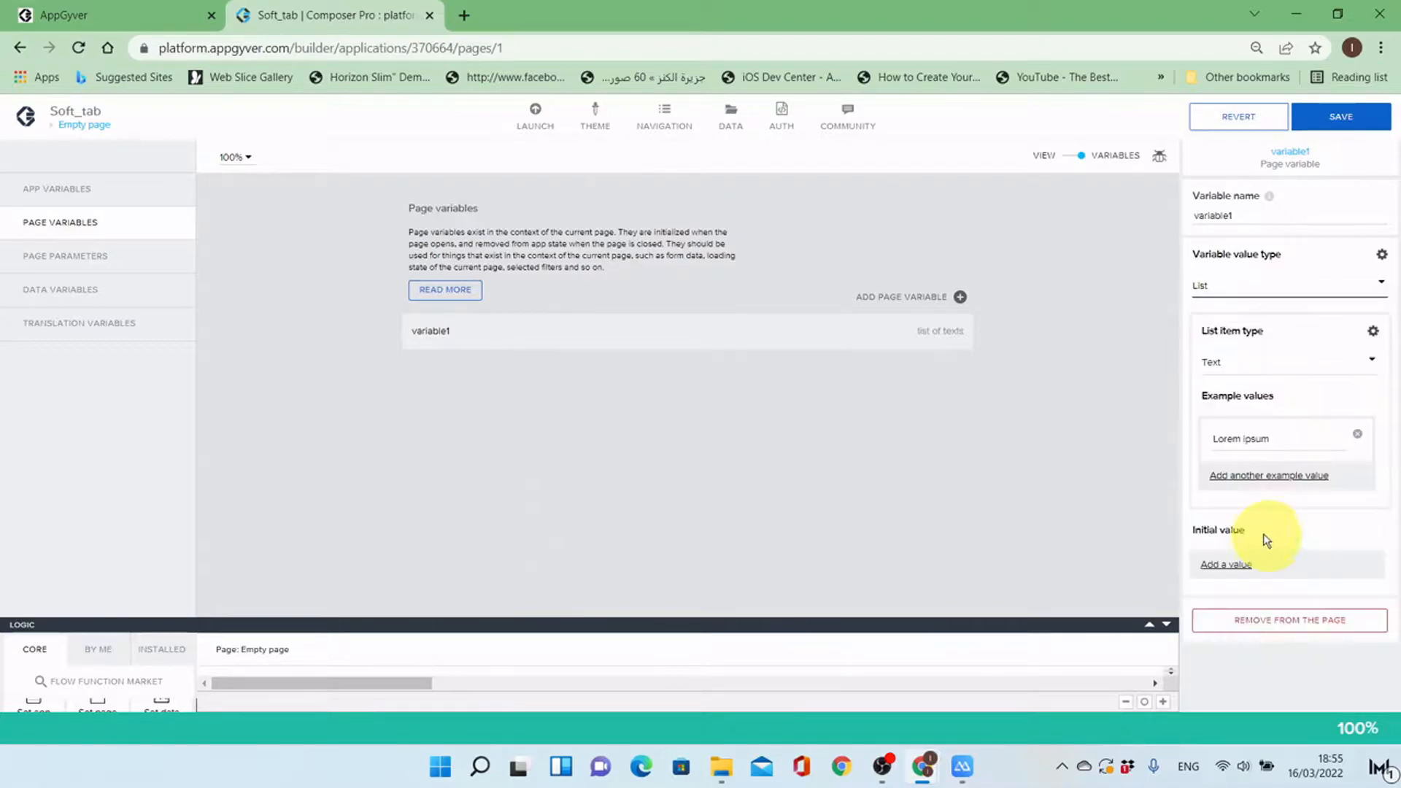
# Step: Set the variable's list item type to Object and add a property named label
pyautogui.click(1311, 365)
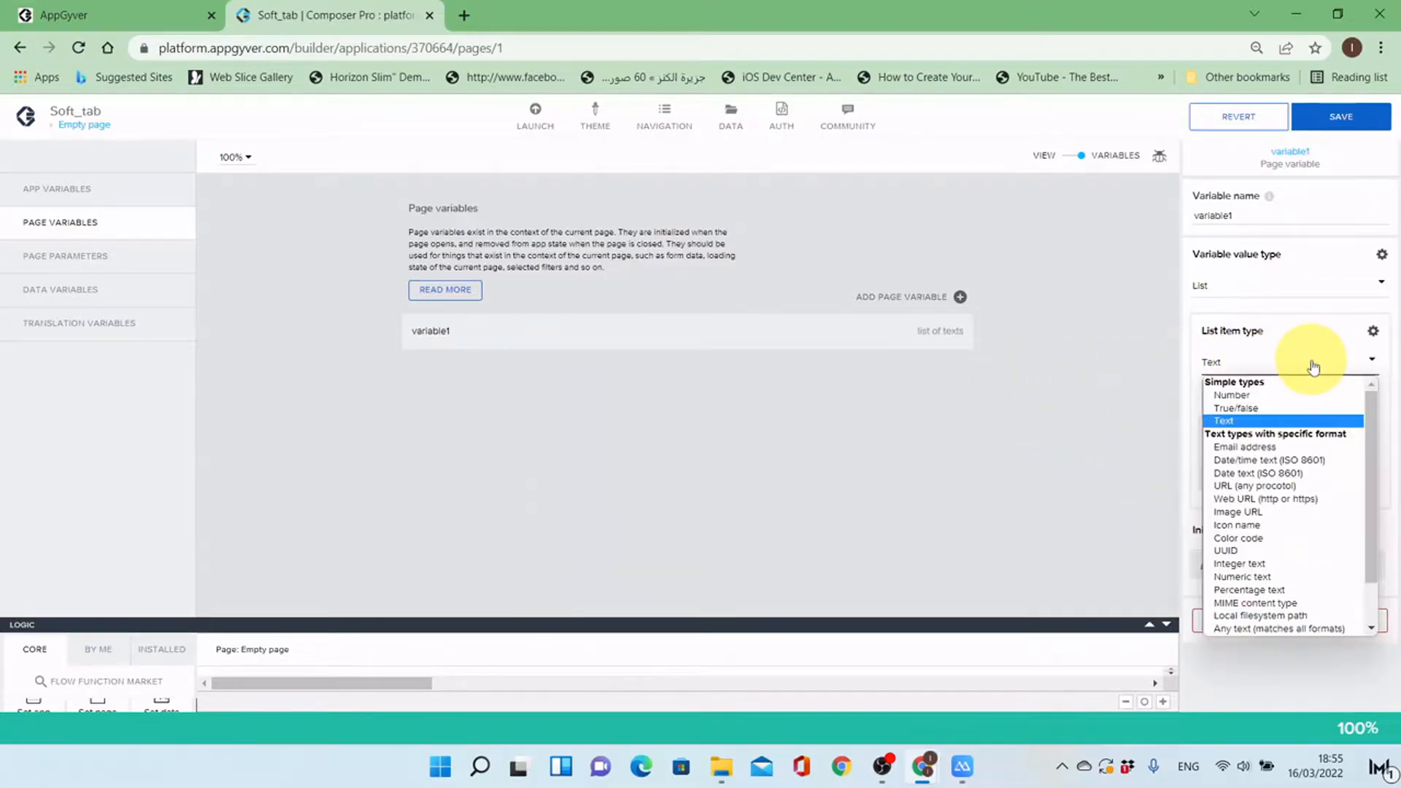
pyautogui.scroll(-1, 1293, 511)
pyautogui.click(1270, 603)
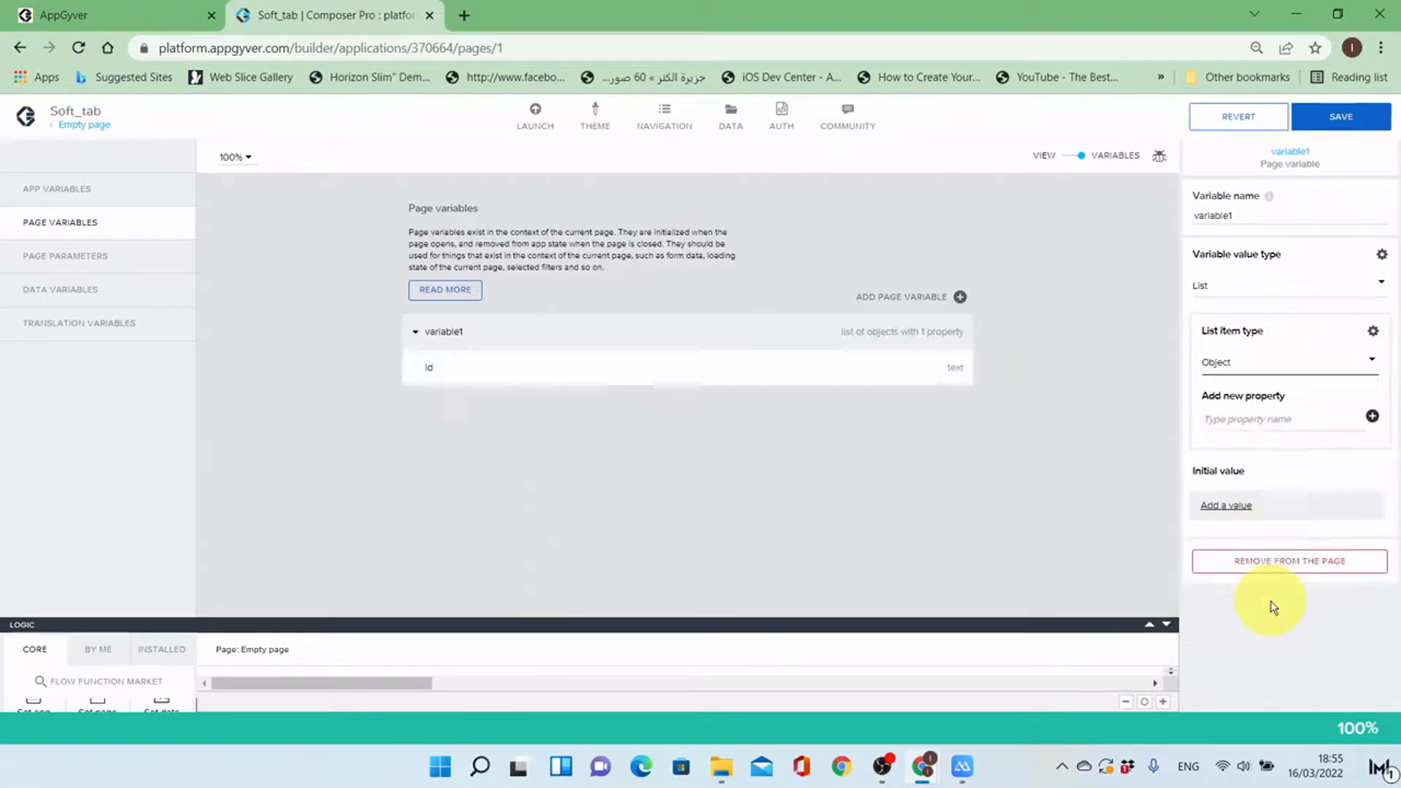
pyautogui.click(1277, 422)
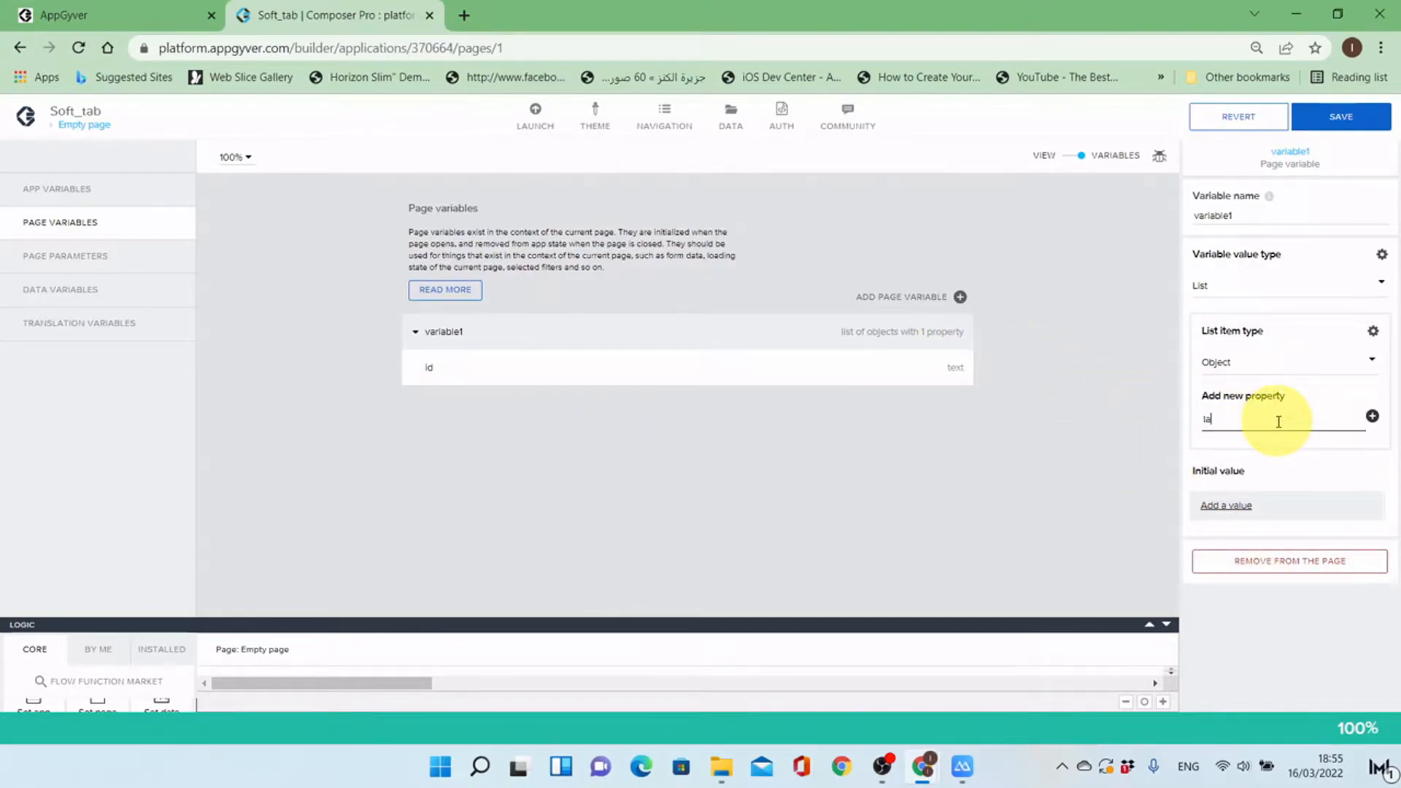
pyautogui.click(1372, 418)
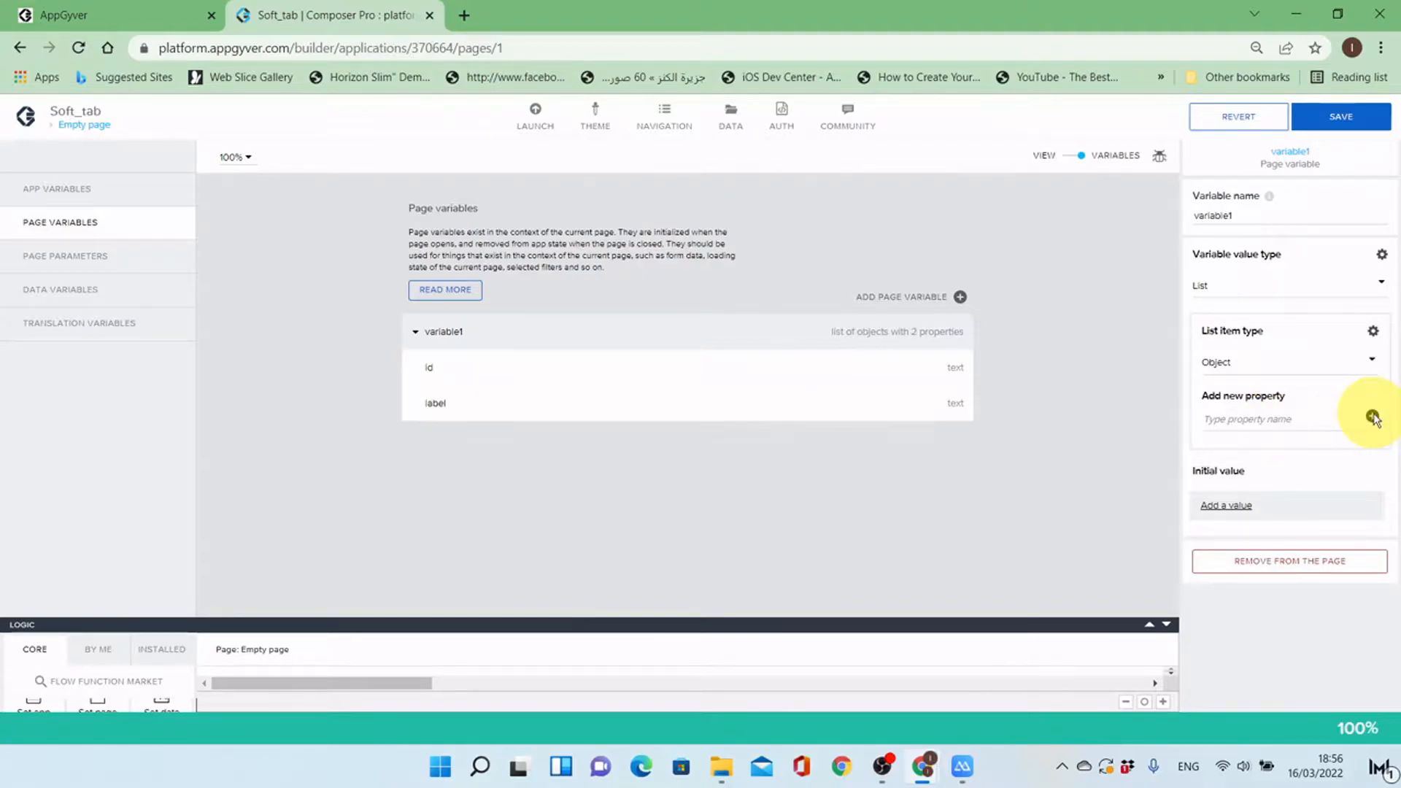
# Step: Add an initial value to the page variable with id 1 and label Sandwich
pyautogui.click(1241, 506)
pyautogui.scroll(-1, 1246, 509)
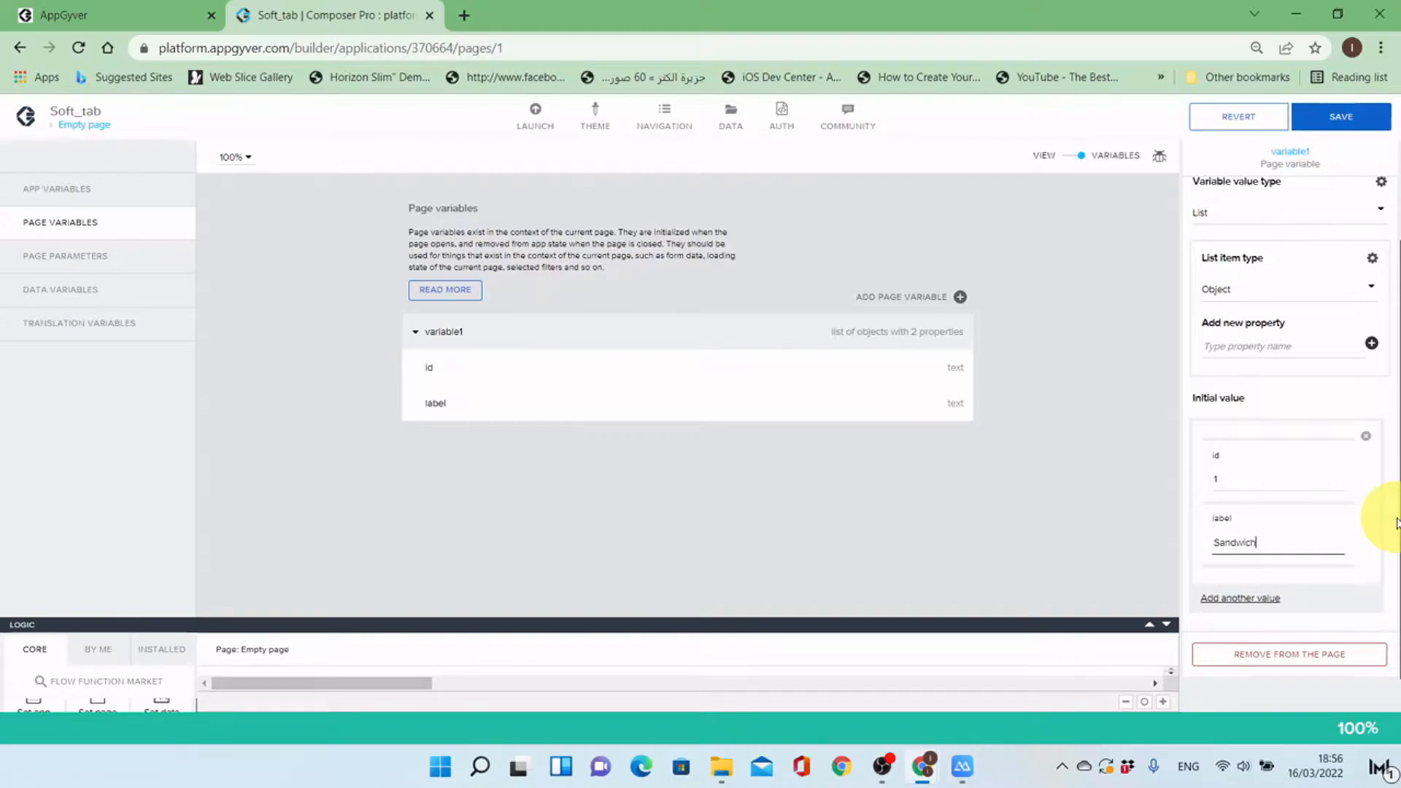
pyautogui.click(1372, 555)
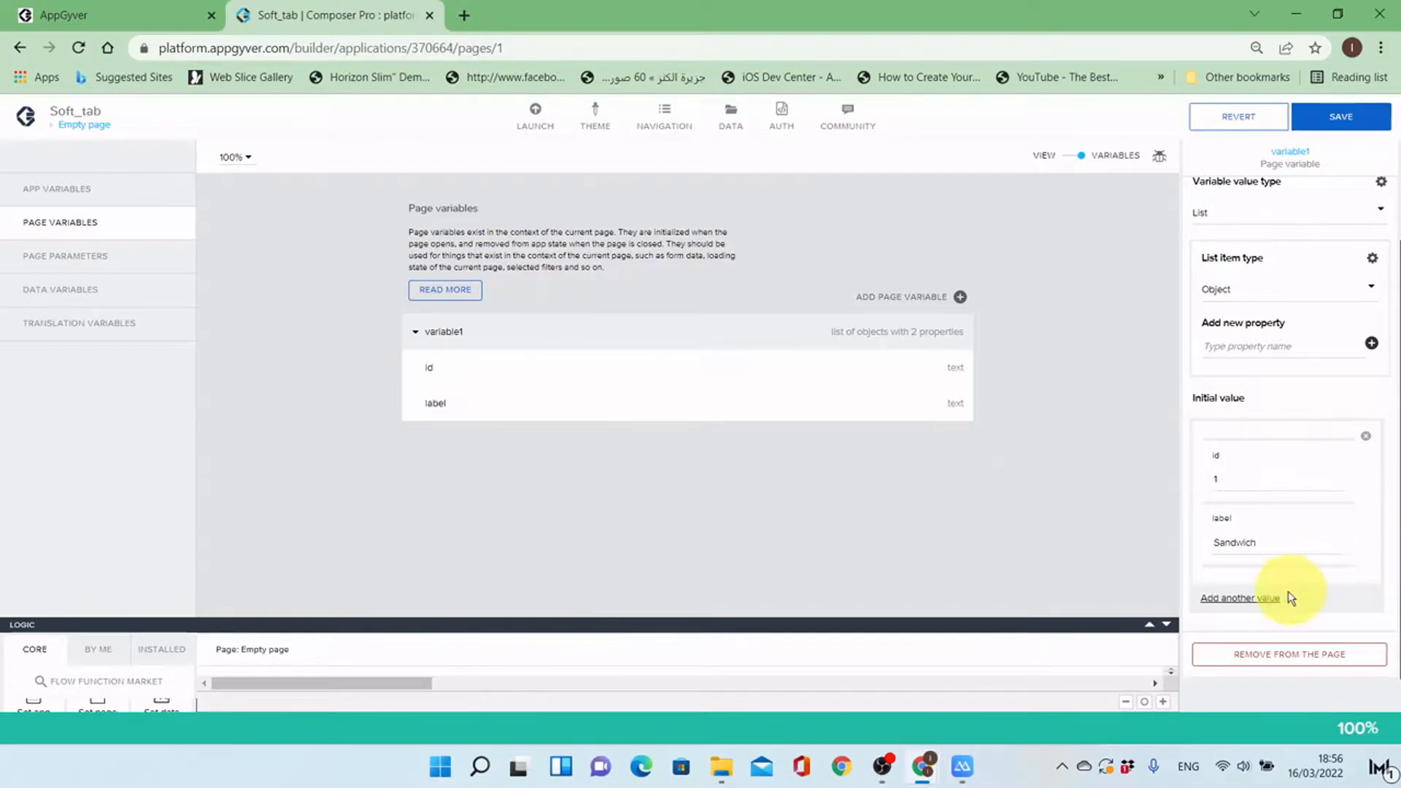
# Step: Add a second initial value with id 2 and label Burger
pyautogui.click(1264, 598)
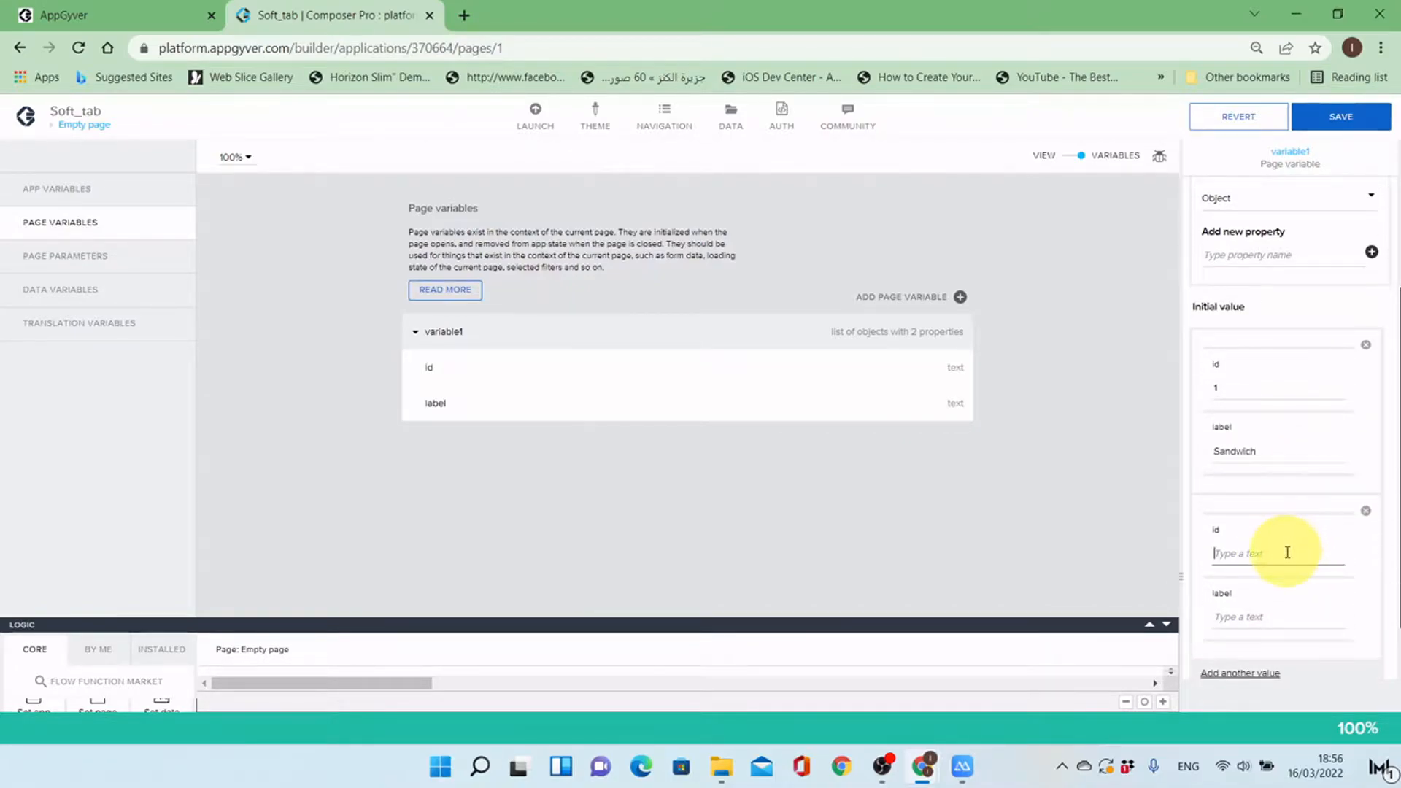
pyautogui.write('2')
pyautogui.scroll(-1, 1287, 552)
pyautogui.click(1282, 544)
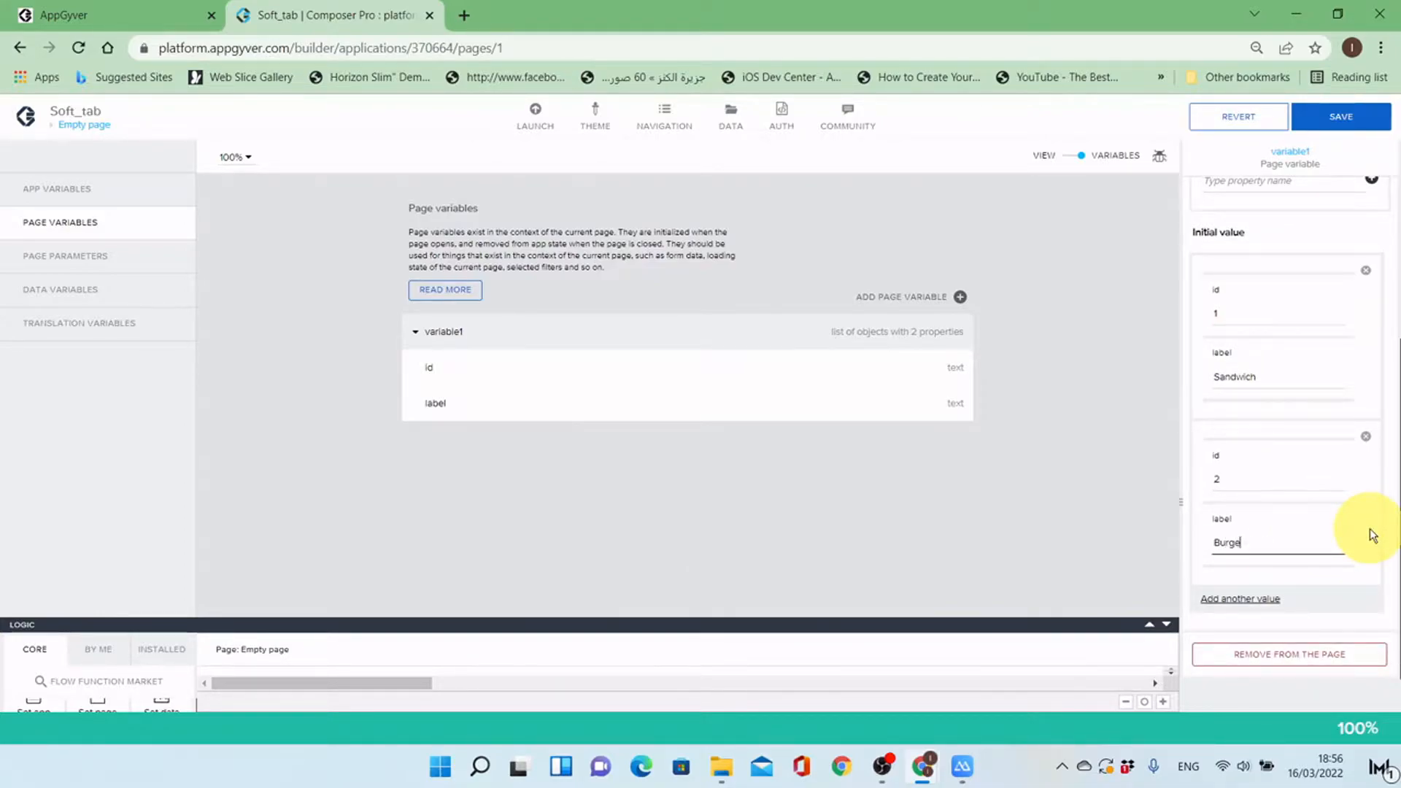
# Step: Add a third initial value with id 3 and label Chicken
pyautogui.click(1251, 598)
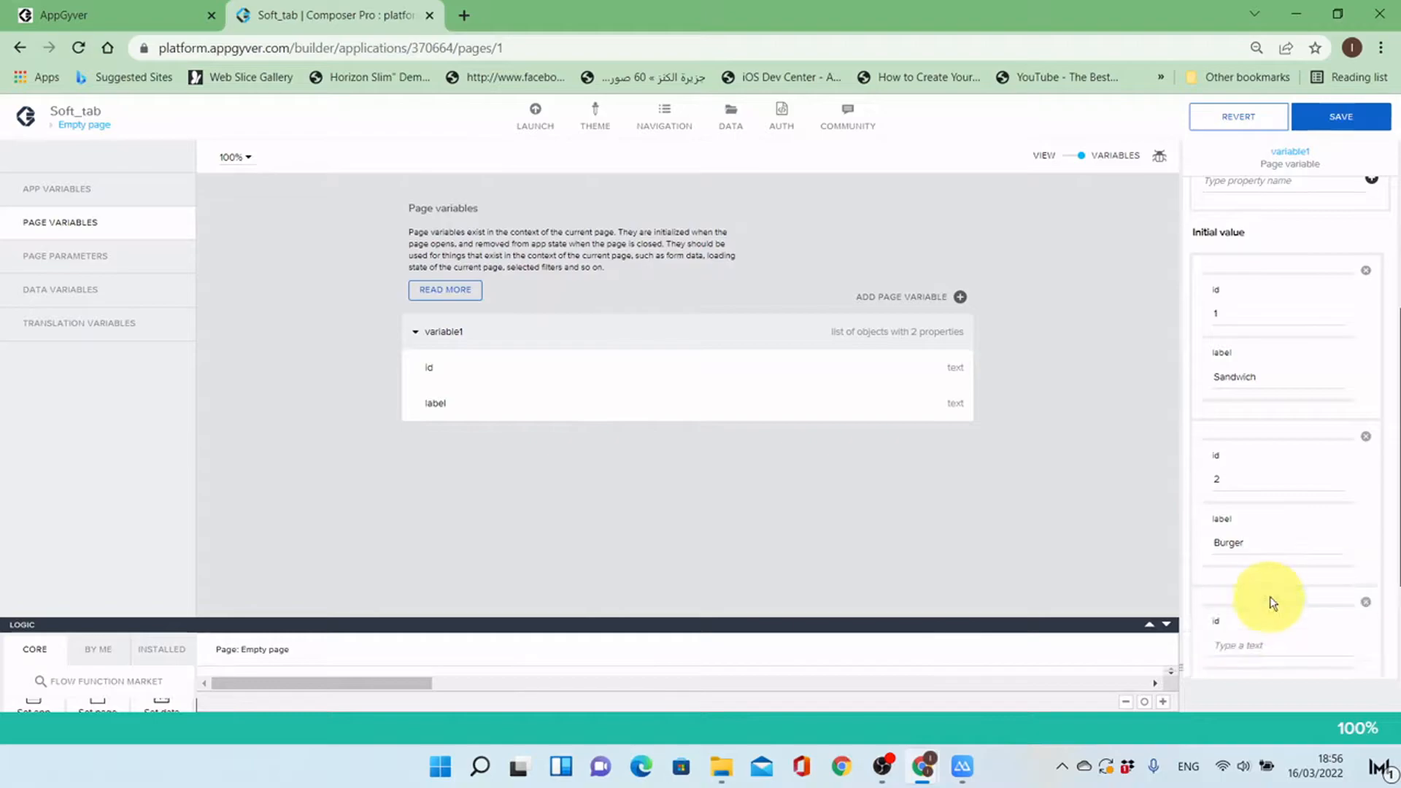
pyautogui.click(1280, 480)
pyautogui.write('3')
pyautogui.click(1279, 540)
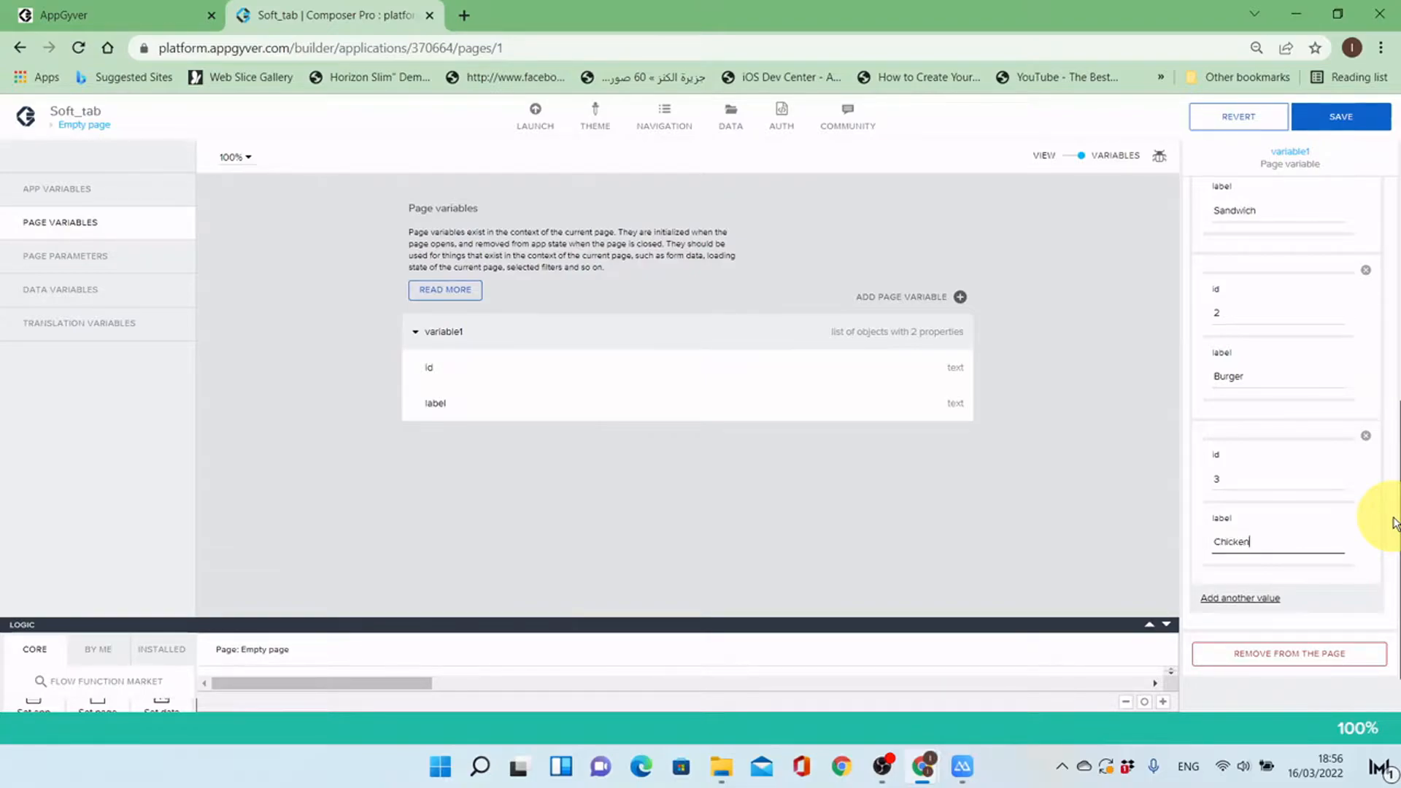
# Step: Add a fourth initial value with id 4 and label Nugget, and save the application
pyautogui.click(1270, 598)
pyautogui.scroll(-2, 1285, 563)
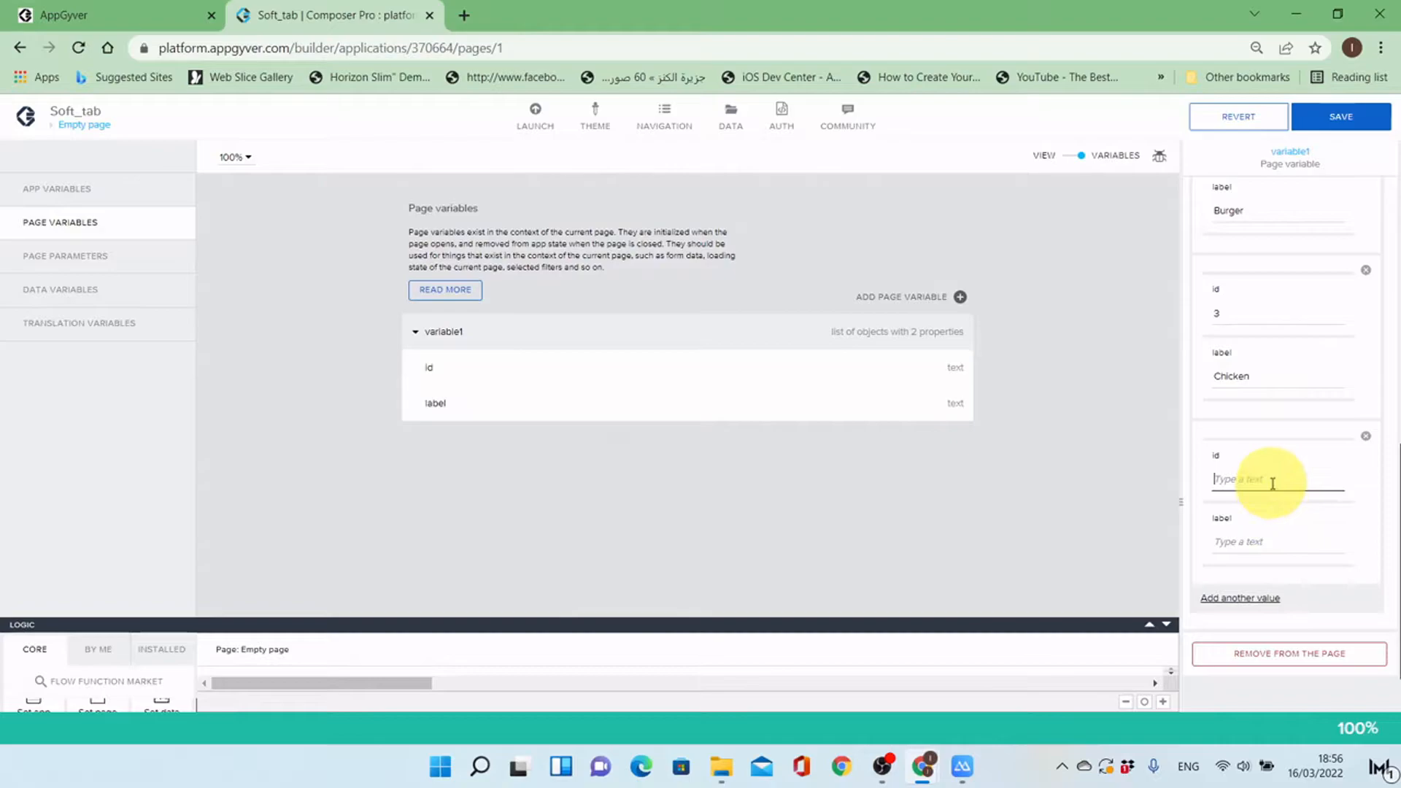
pyautogui.write('4')
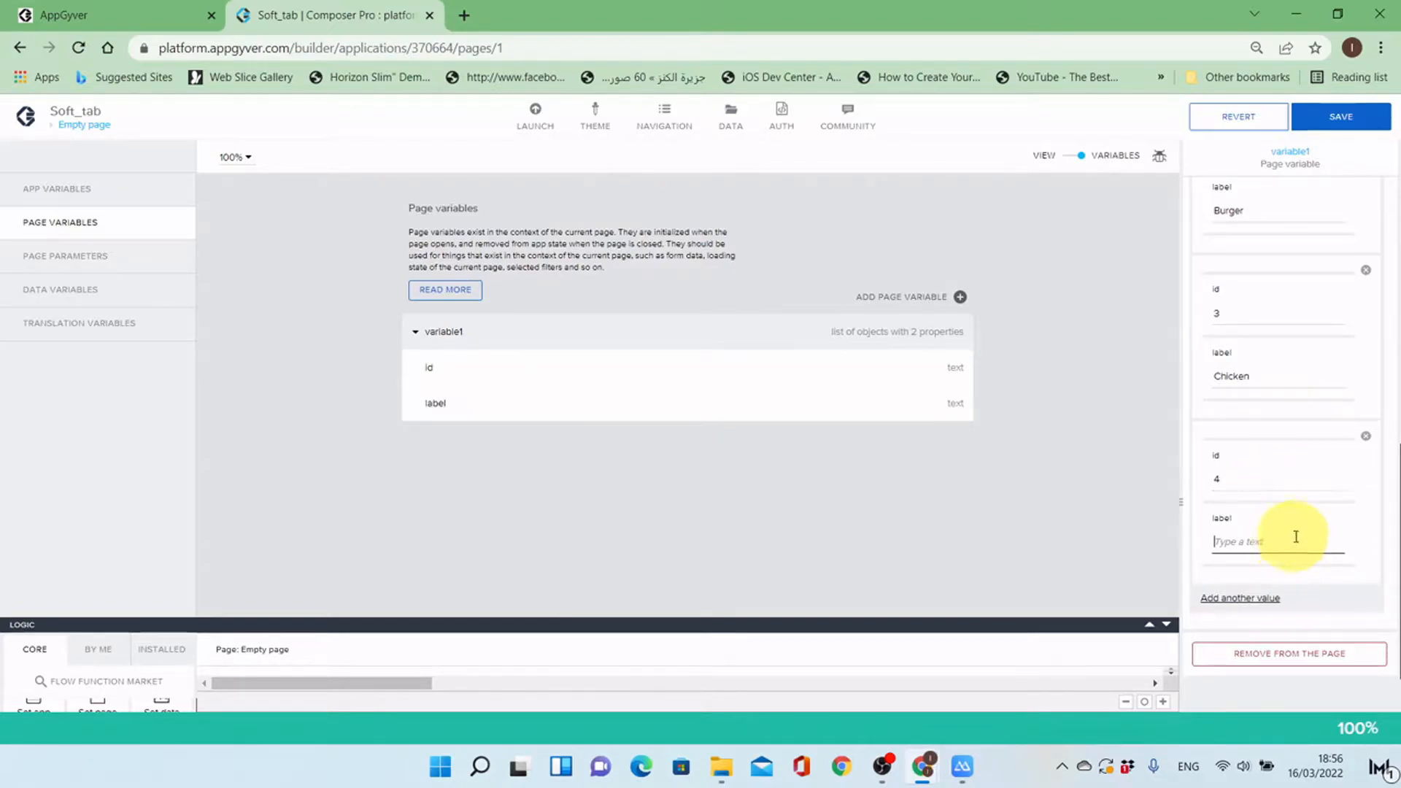
pyautogui.write('naggets')
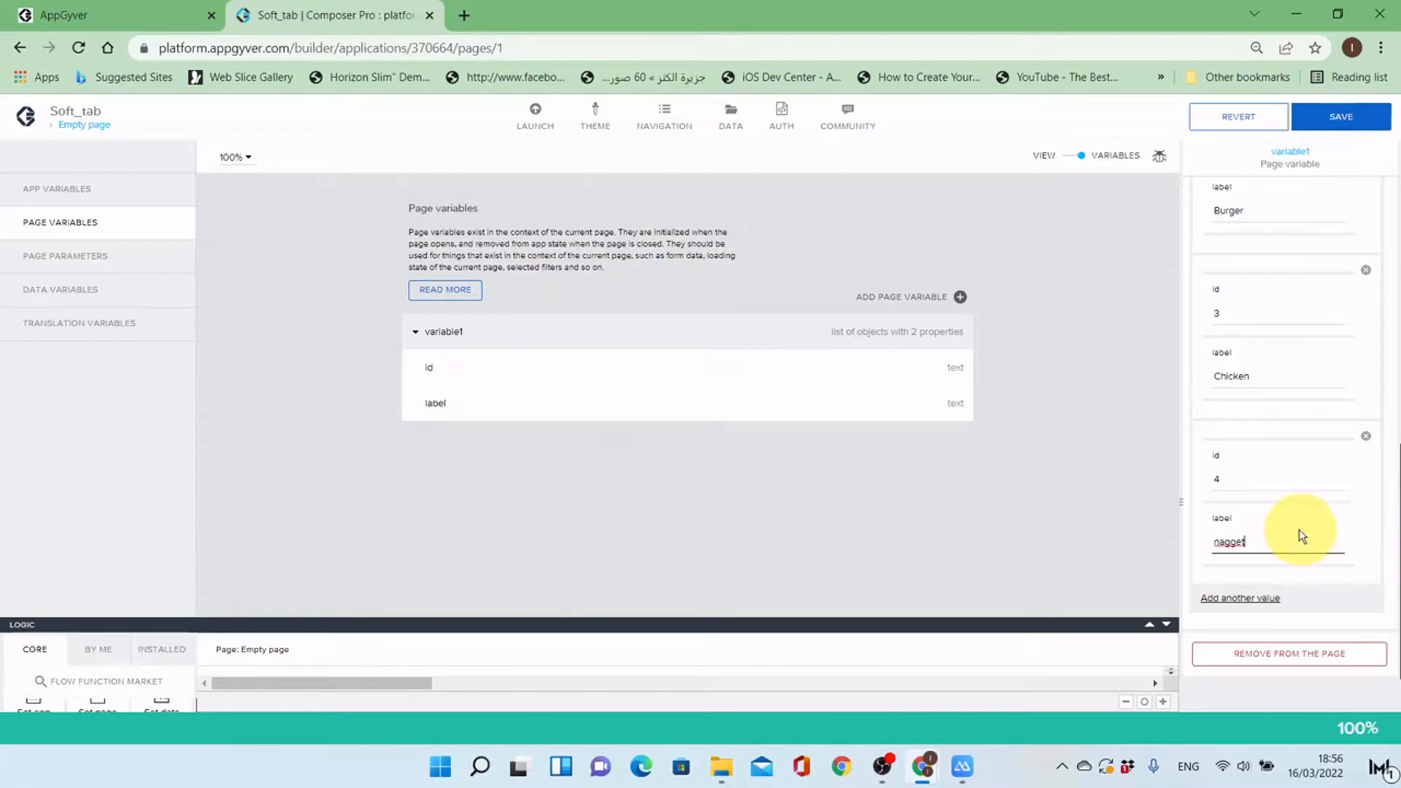
pyautogui.rightClick(1236, 542)
pyautogui.click(1179, 342)
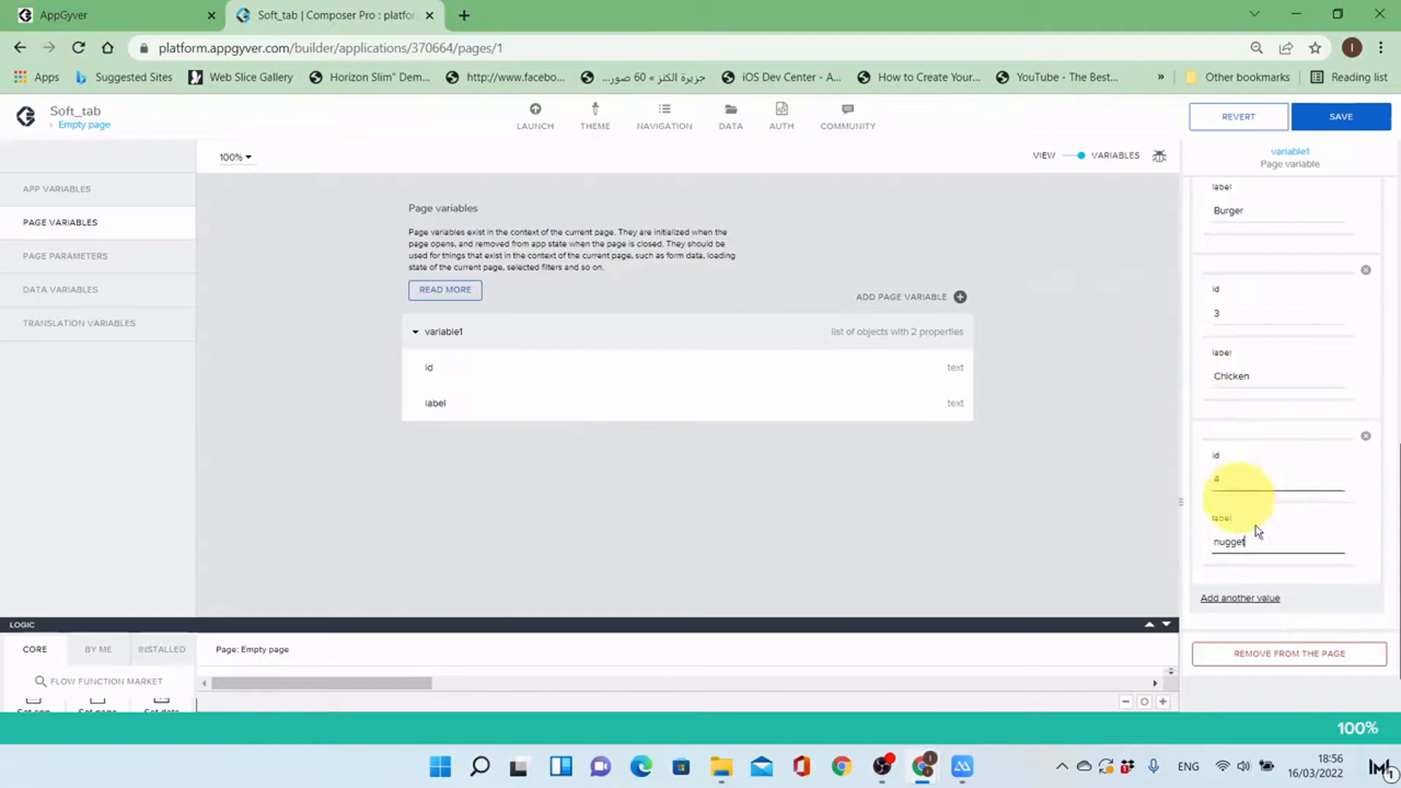
pyautogui.write('N')
pyautogui.click(1378, 549)
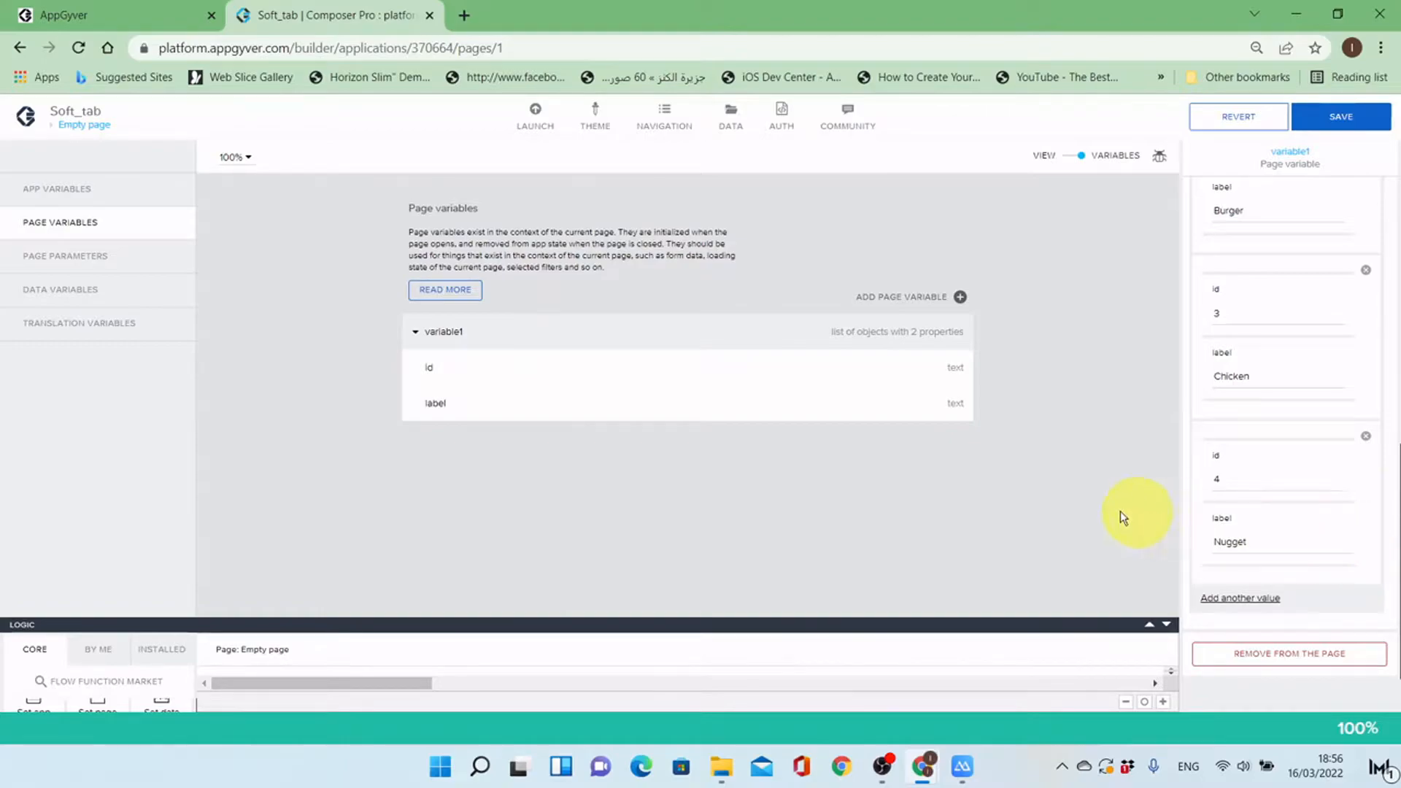
pyautogui.click(1013, 509)
pyautogui.click(1341, 117)
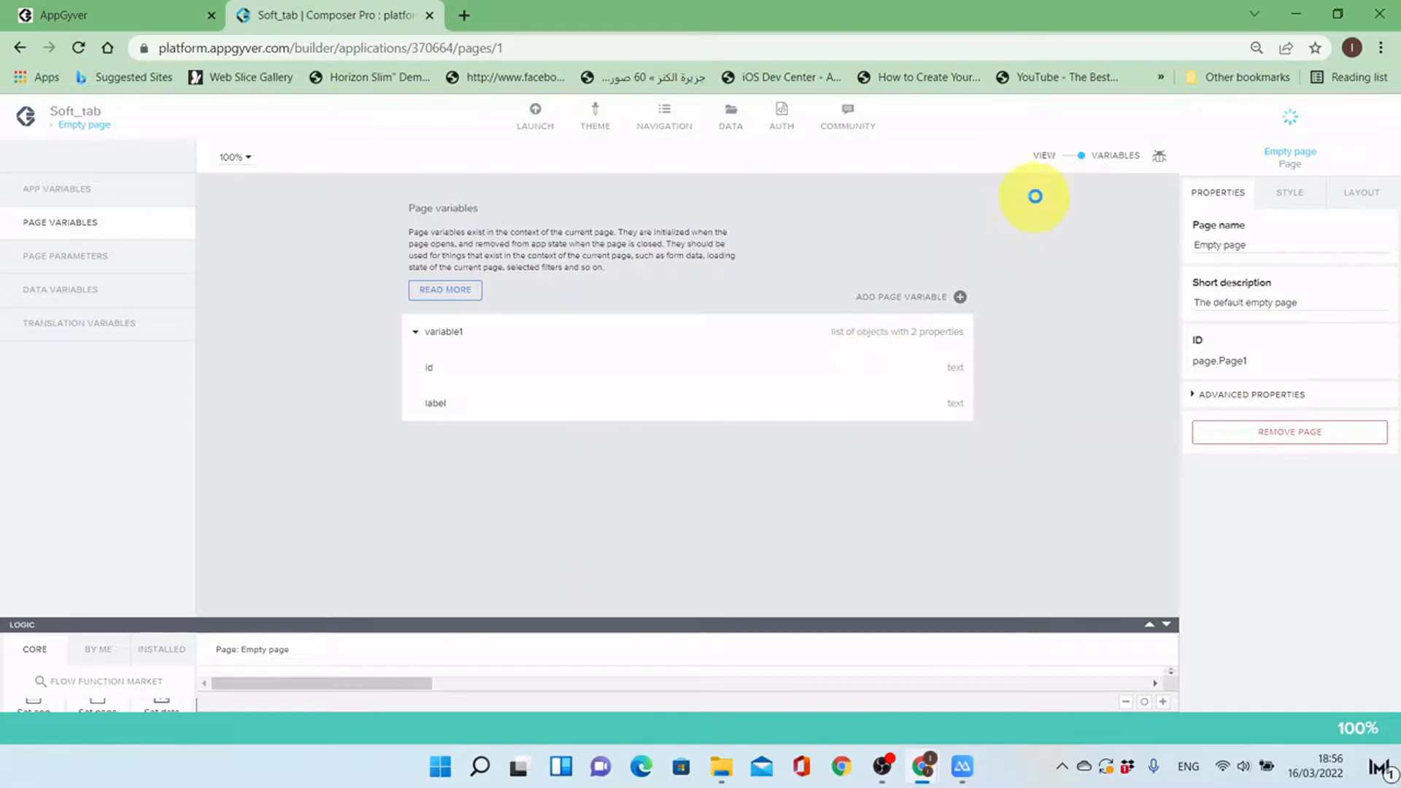
# Step: Bind the Tabs property of the Soft tabs component on the page to the page variable variable1
pyautogui.click(1063, 156)
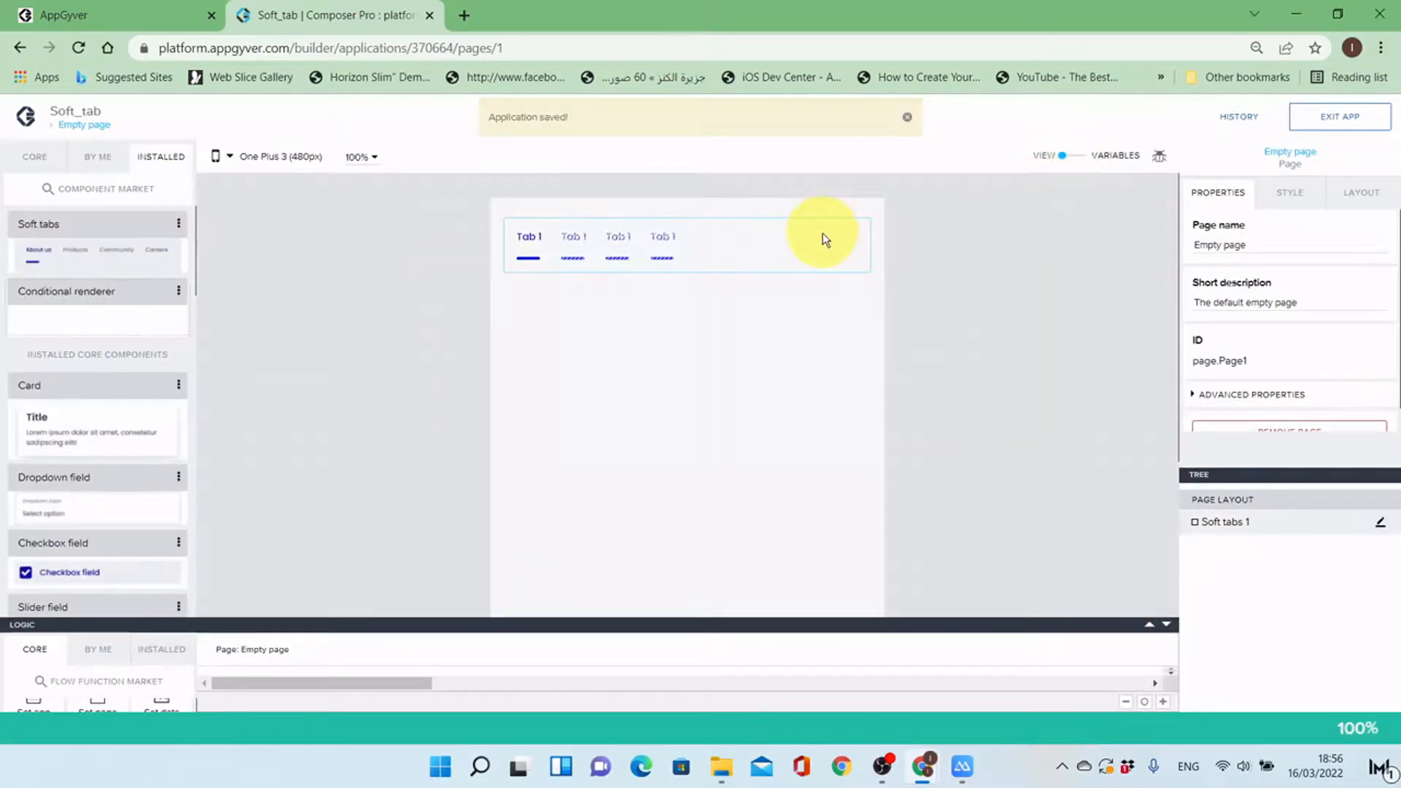
pyautogui.click(823, 234)
pyautogui.click(1203, 252)
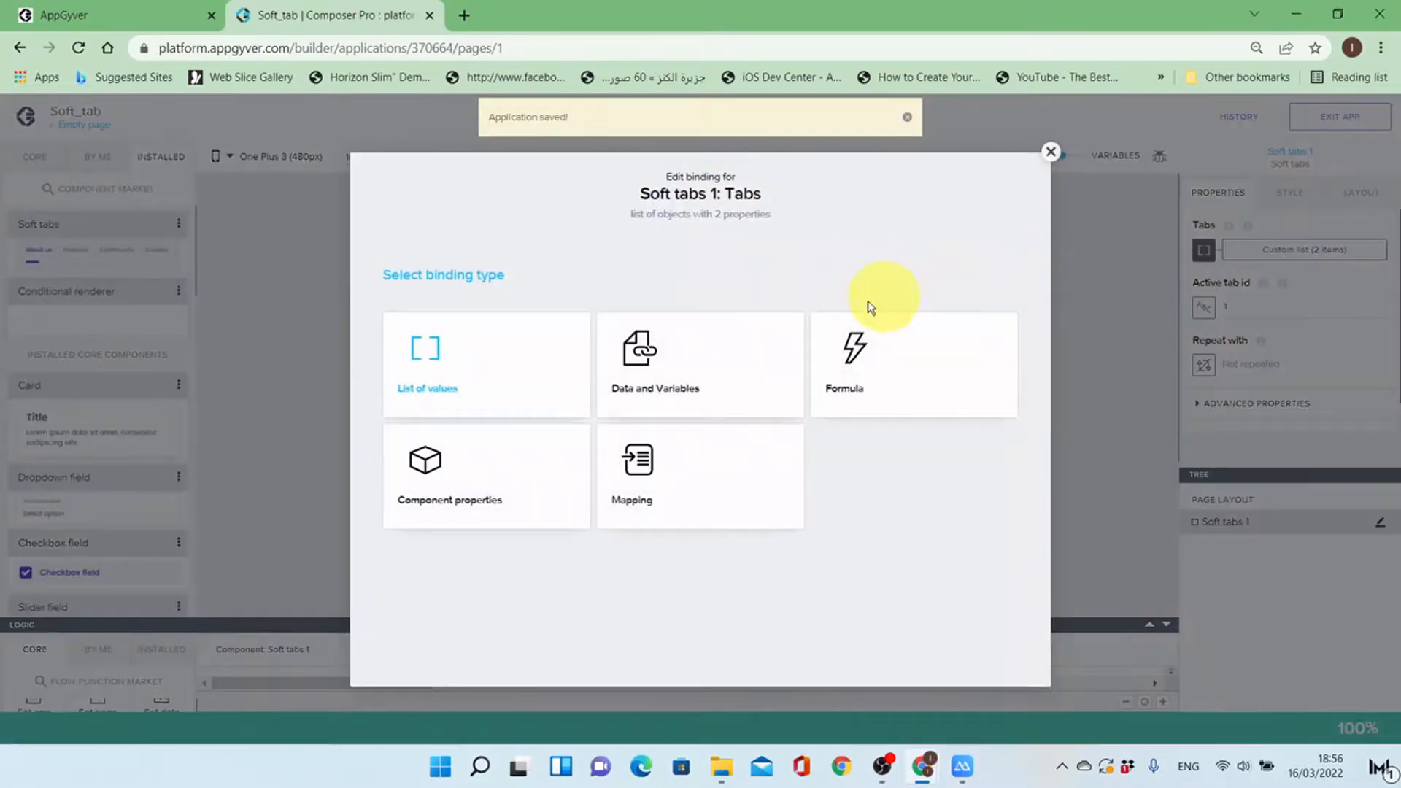
pyautogui.click(706, 344)
pyautogui.click(698, 399)
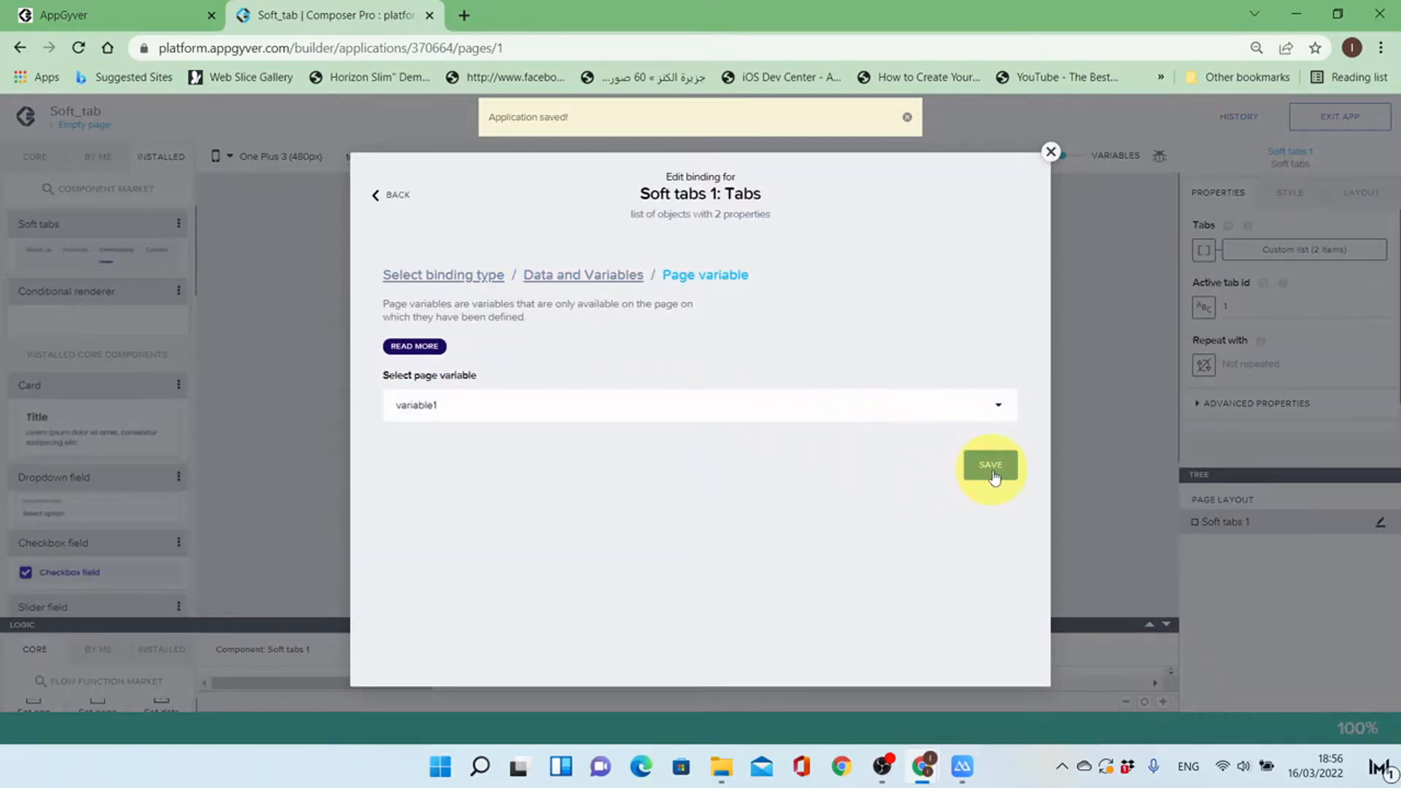
pyautogui.click(994, 465)
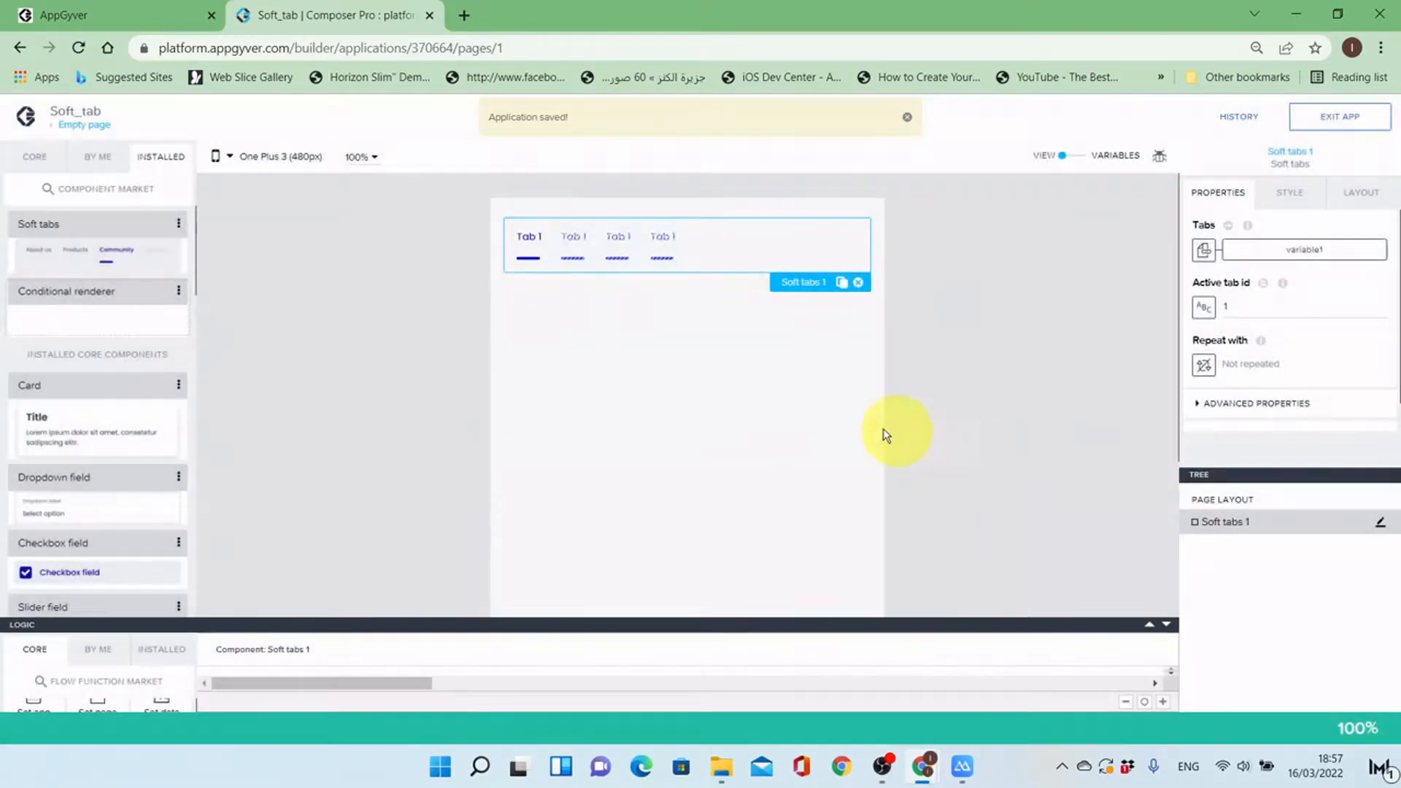
# Step: Rename the page variable variable1 as meals and save the application
pyautogui.click(1081, 160)
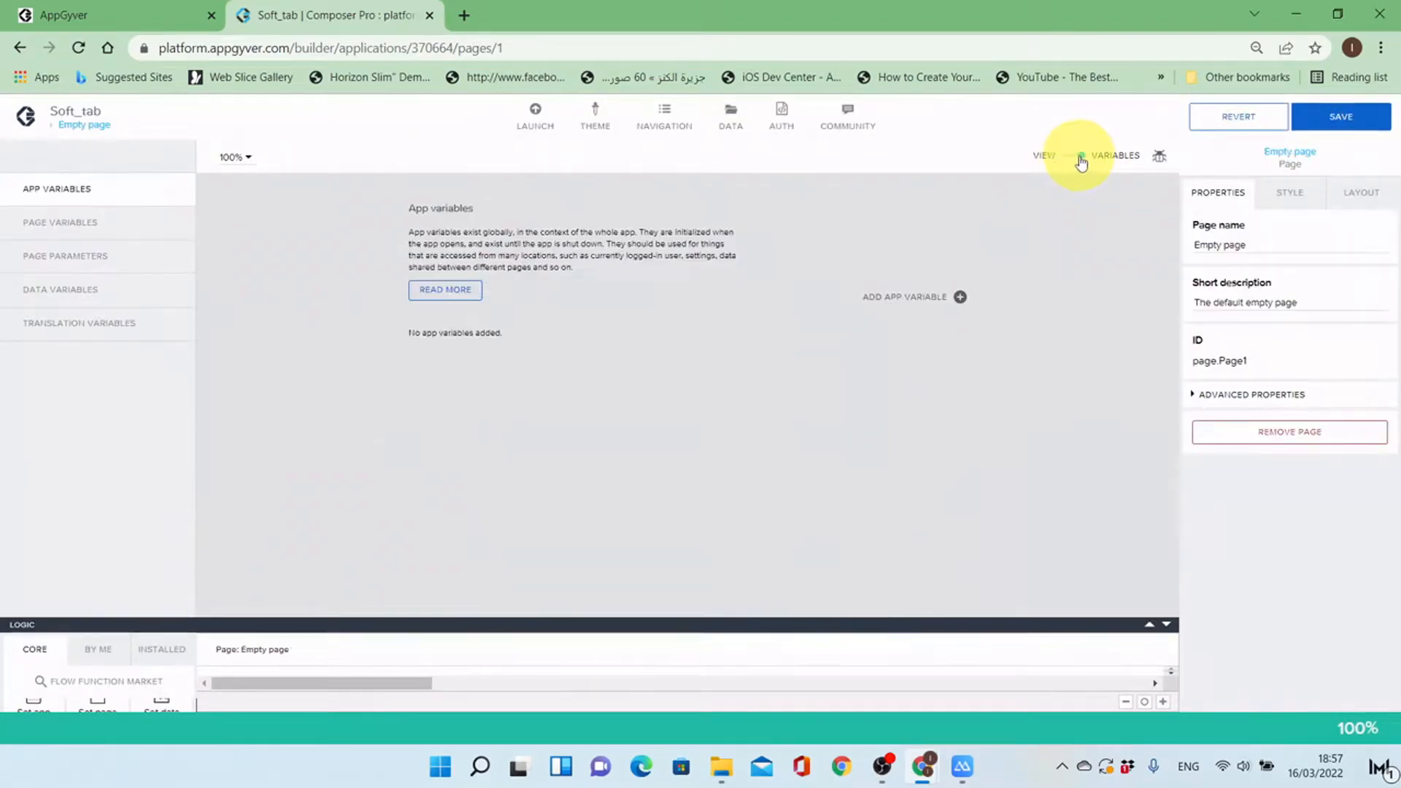
pyautogui.click(93, 222)
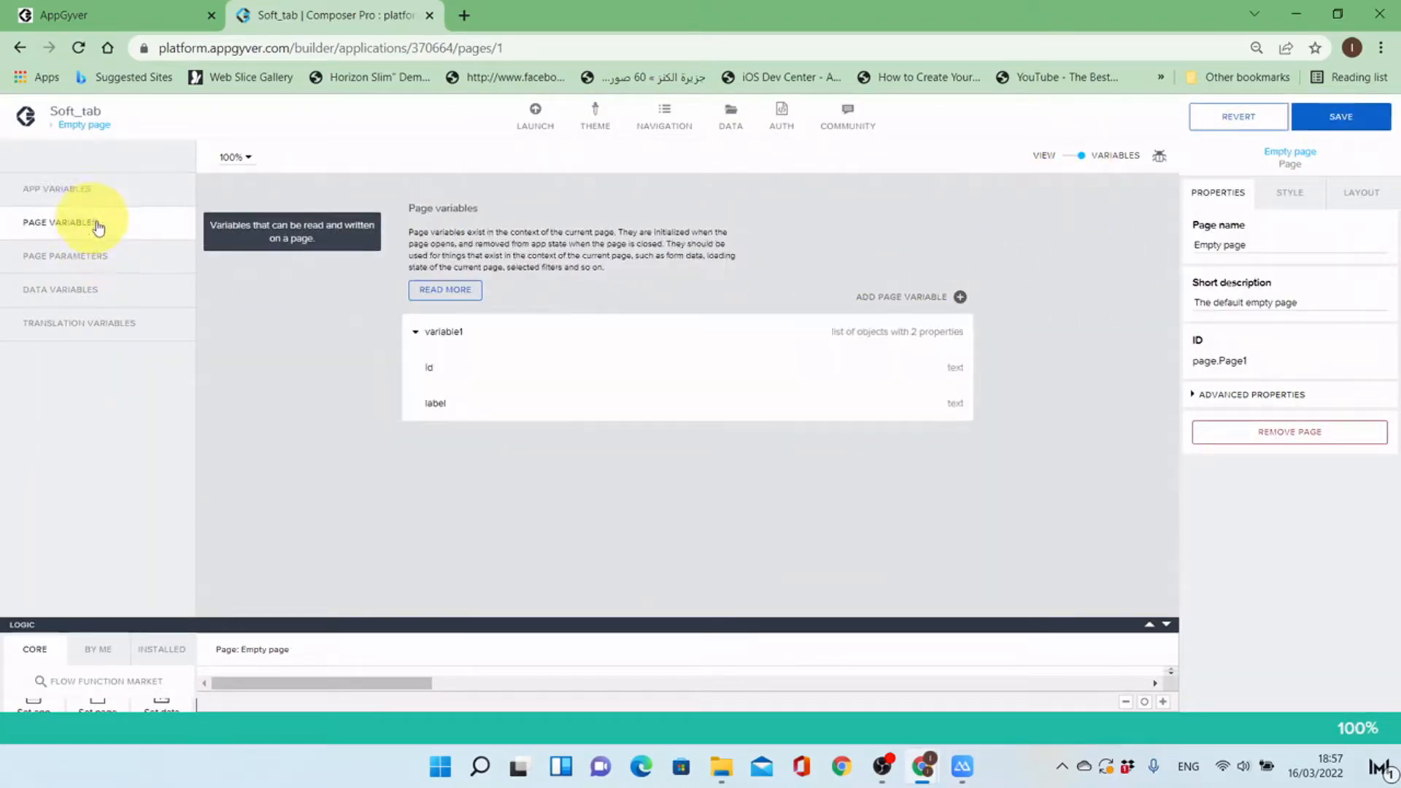
pyautogui.click(665, 337)
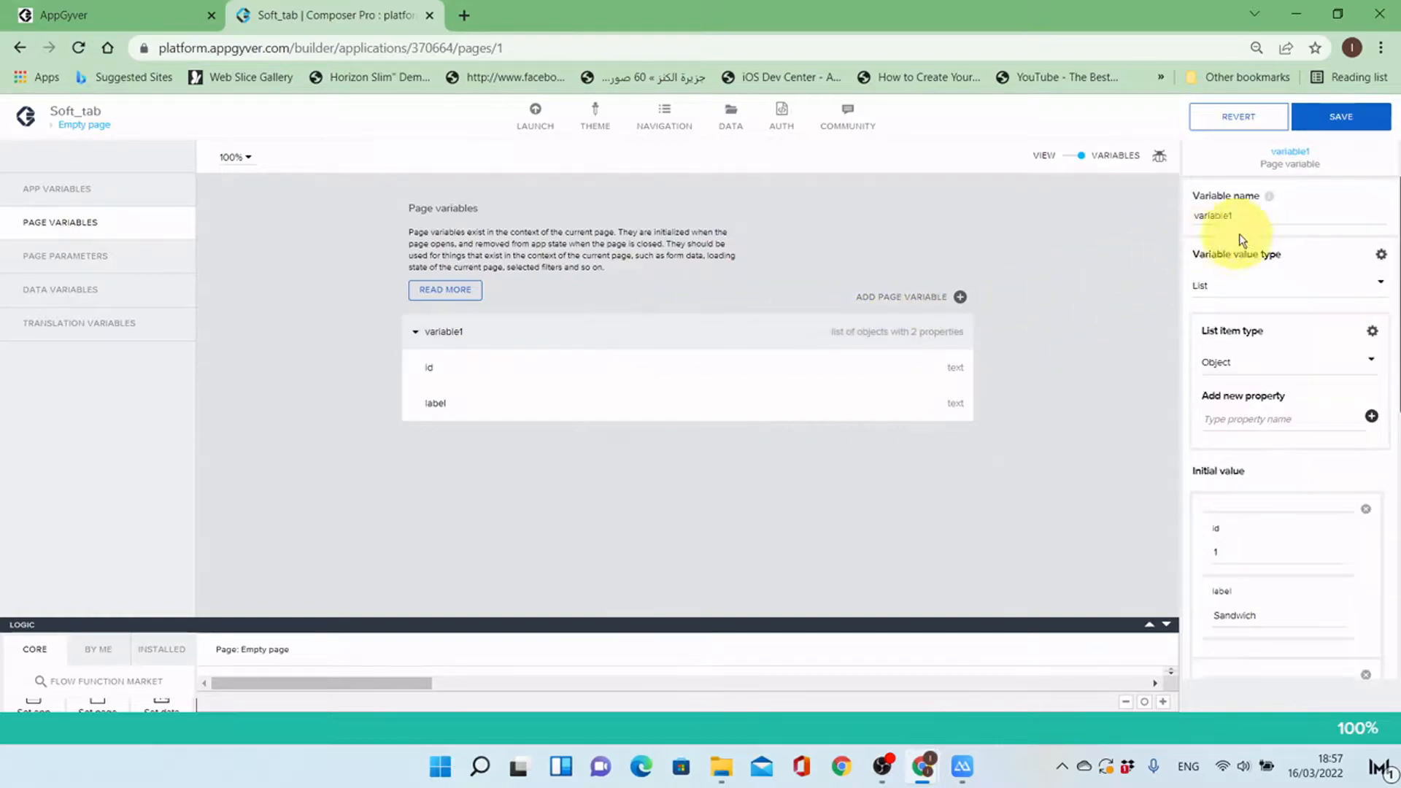
pyautogui.doubleClick(1252, 216)
pyautogui.write('meals')
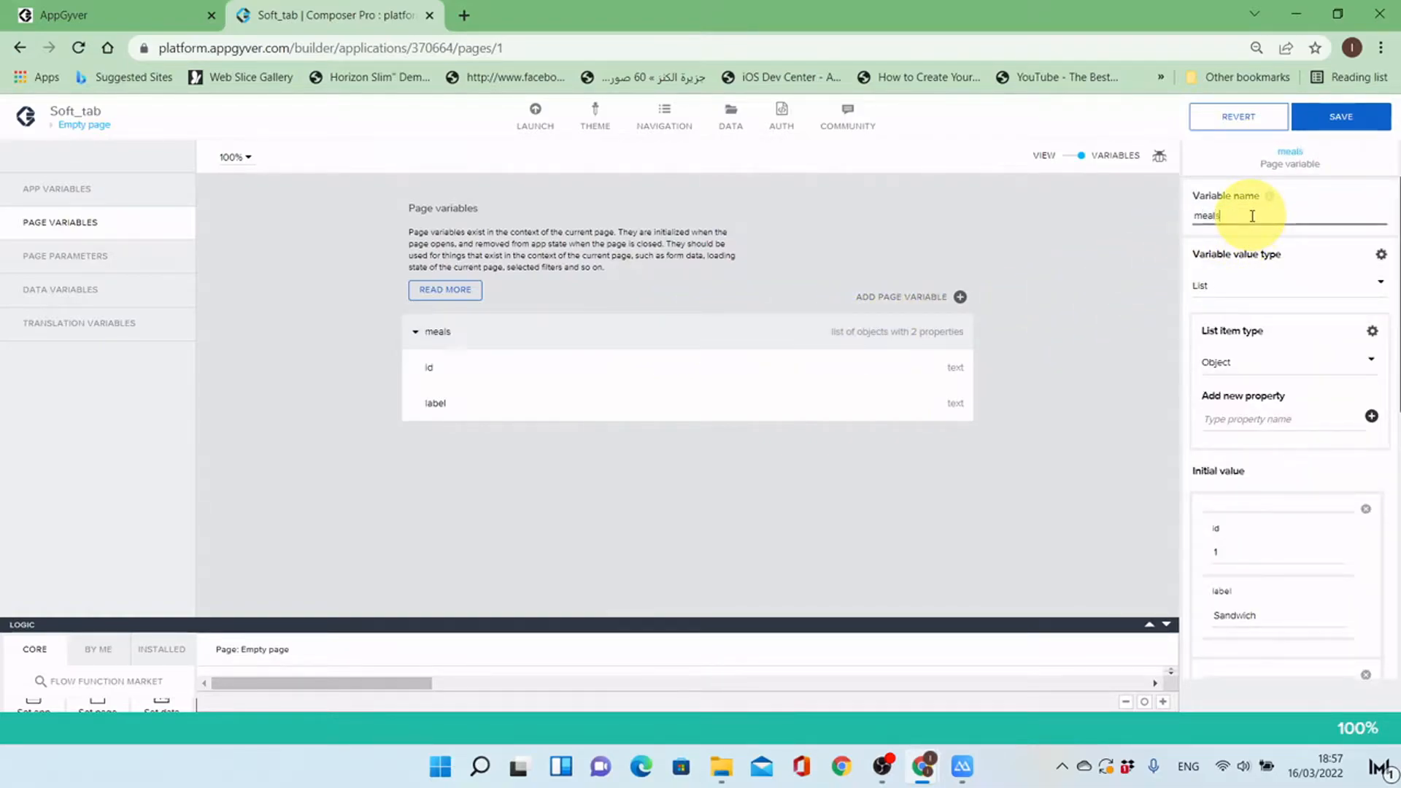
pyautogui.click(1385, 107)
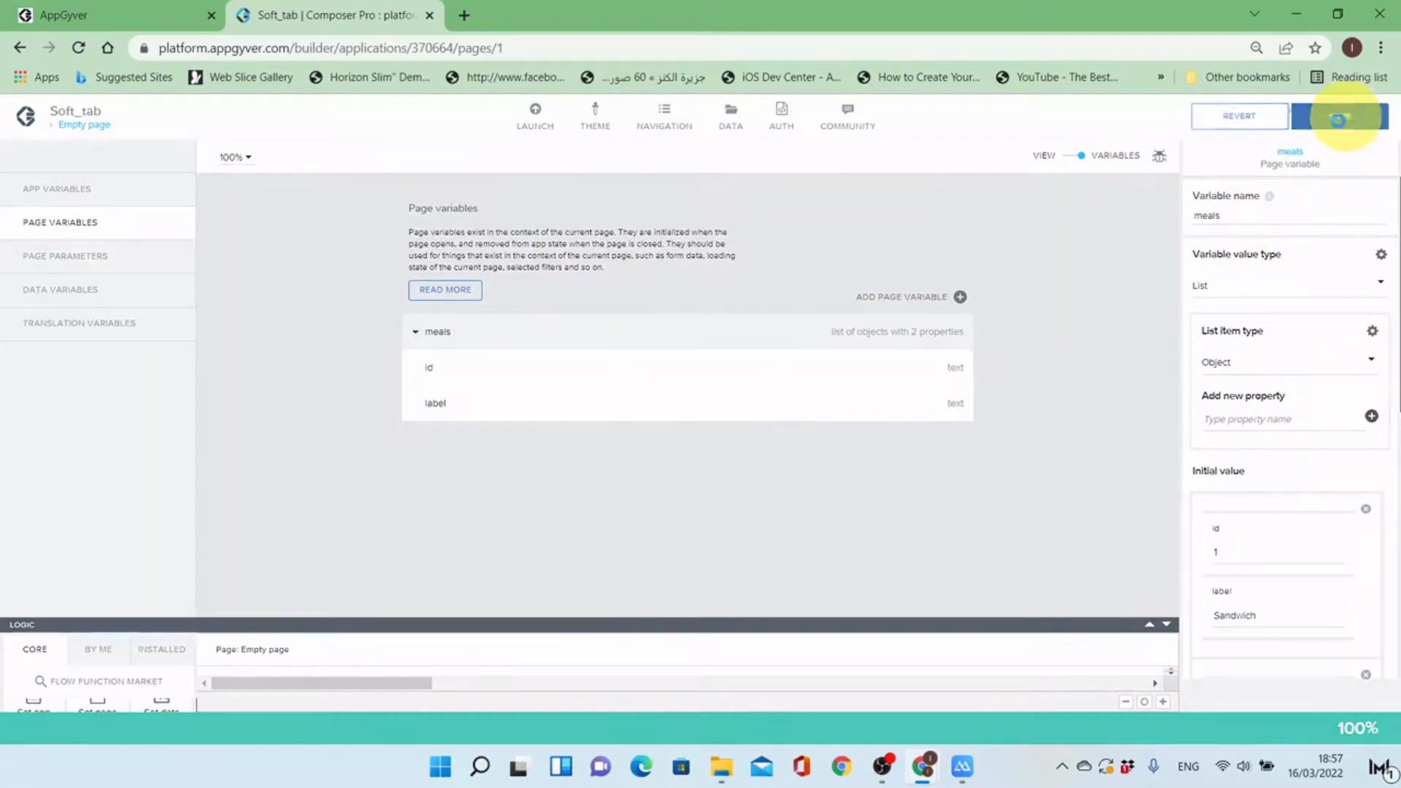
# Step: Rebind the Tabs property of the Soft tabs component on the page to the page variable meals
pyautogui.click(1076, 162)
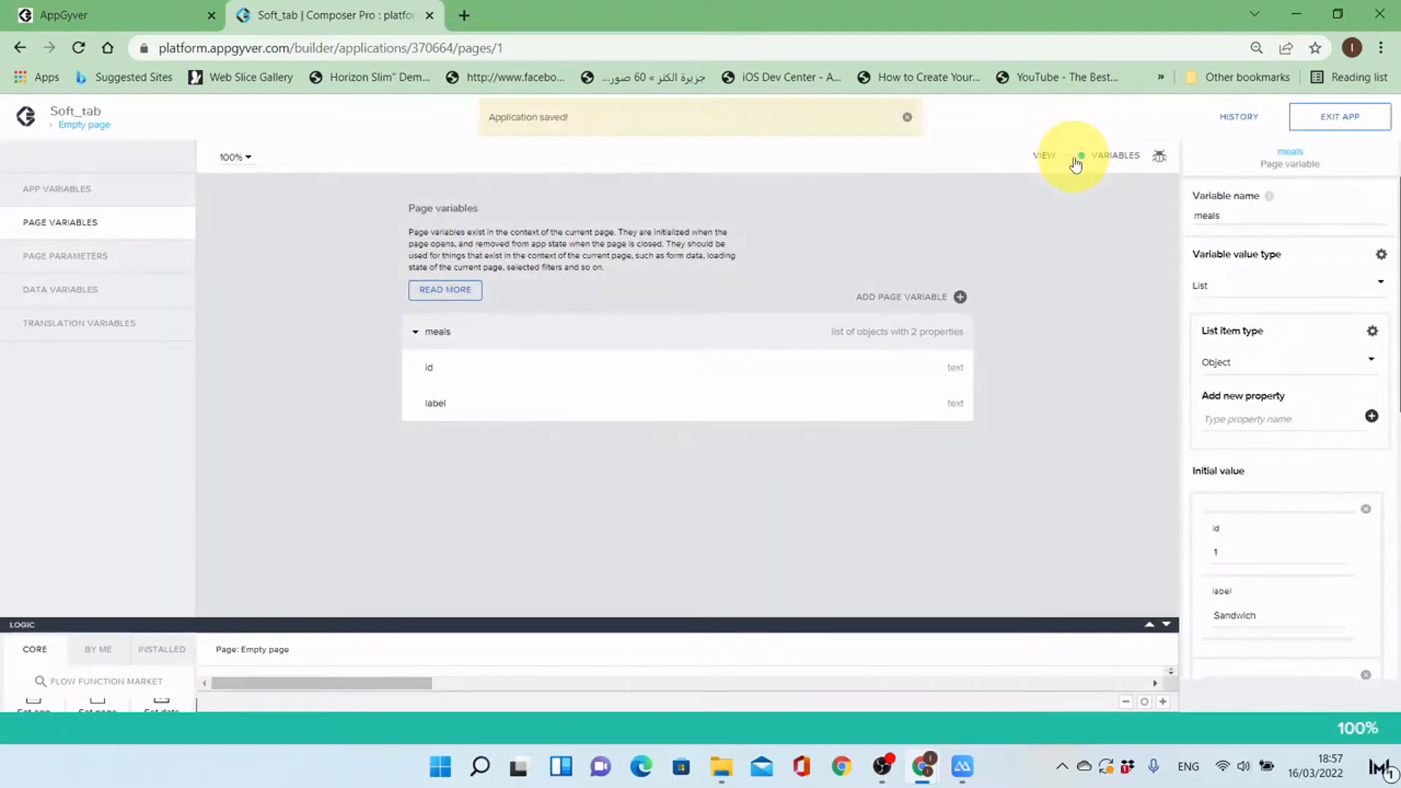
pyautogui.click(767, 256)
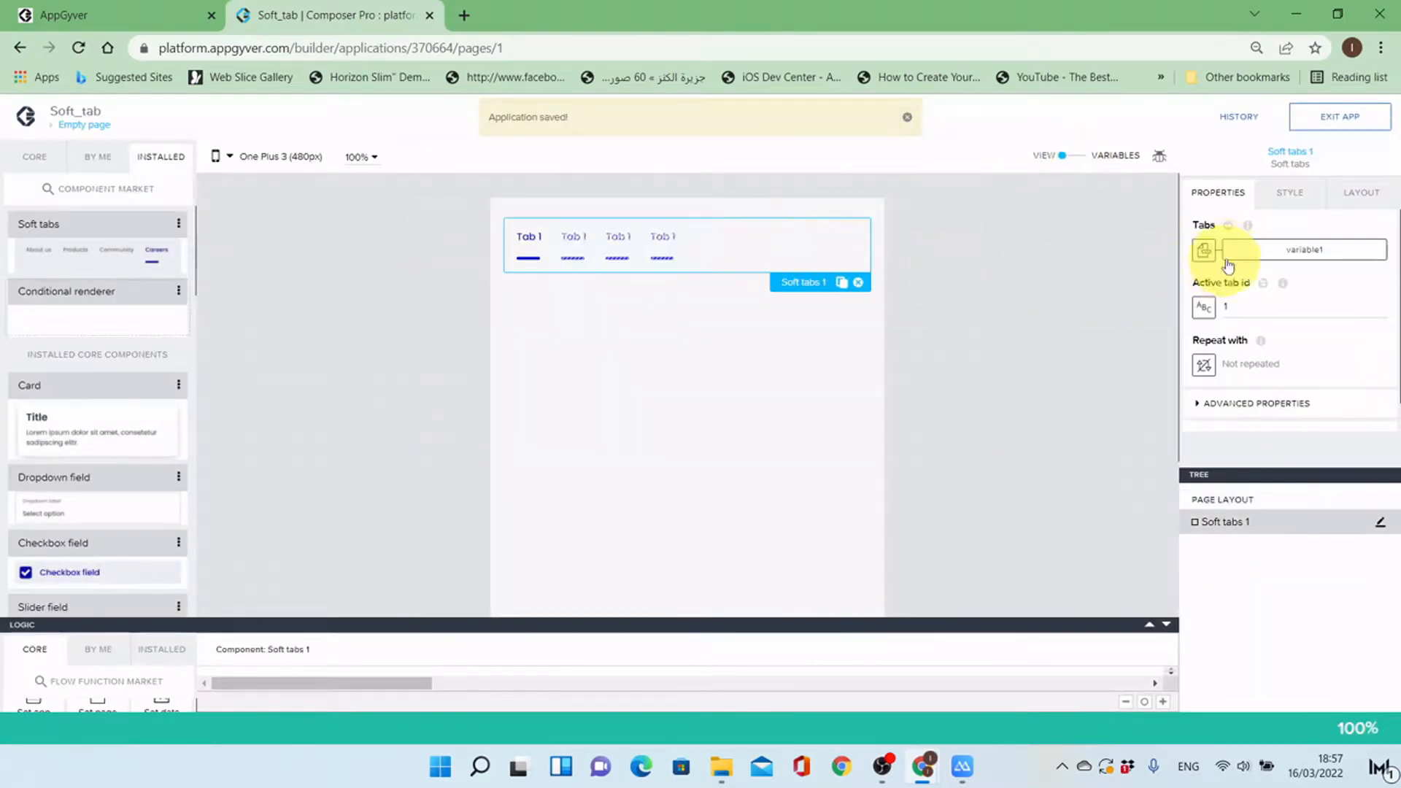
pyautogui.click(1204, 250)
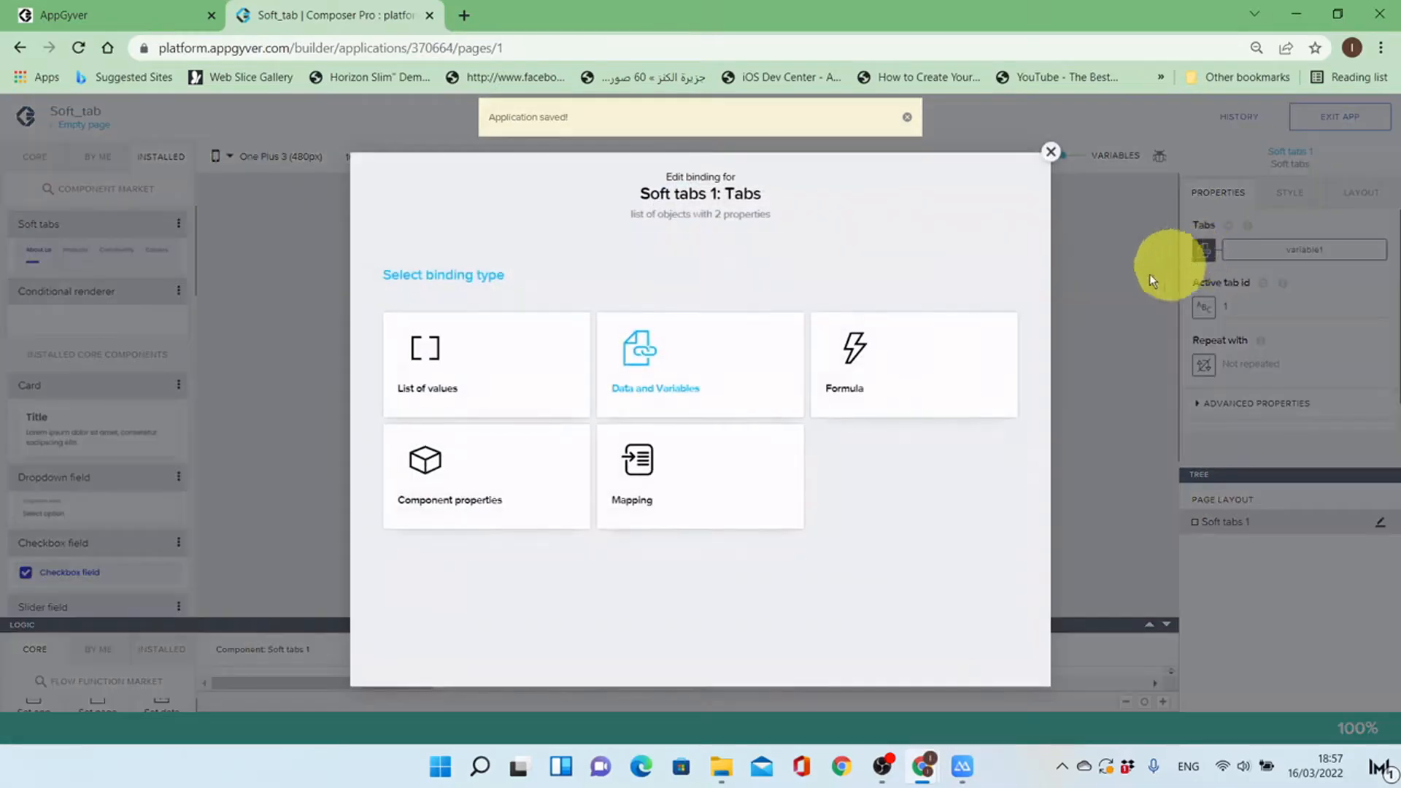
pyautogui.click(676, 368)
pyautogui.click(679, 383)
pyautogui.click(657, 407)
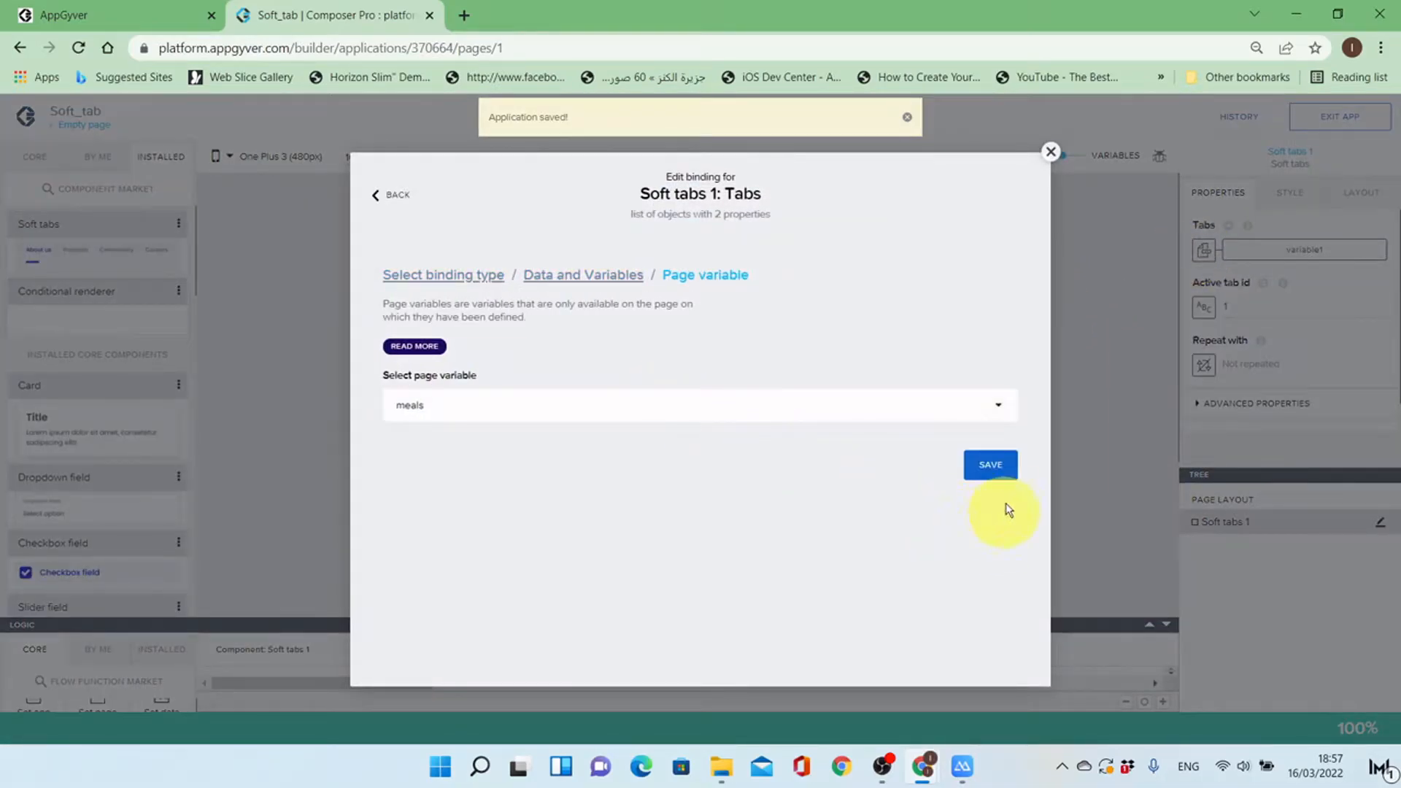
pyautogui.click(994, 465)
pyautogui.click(825, 392)
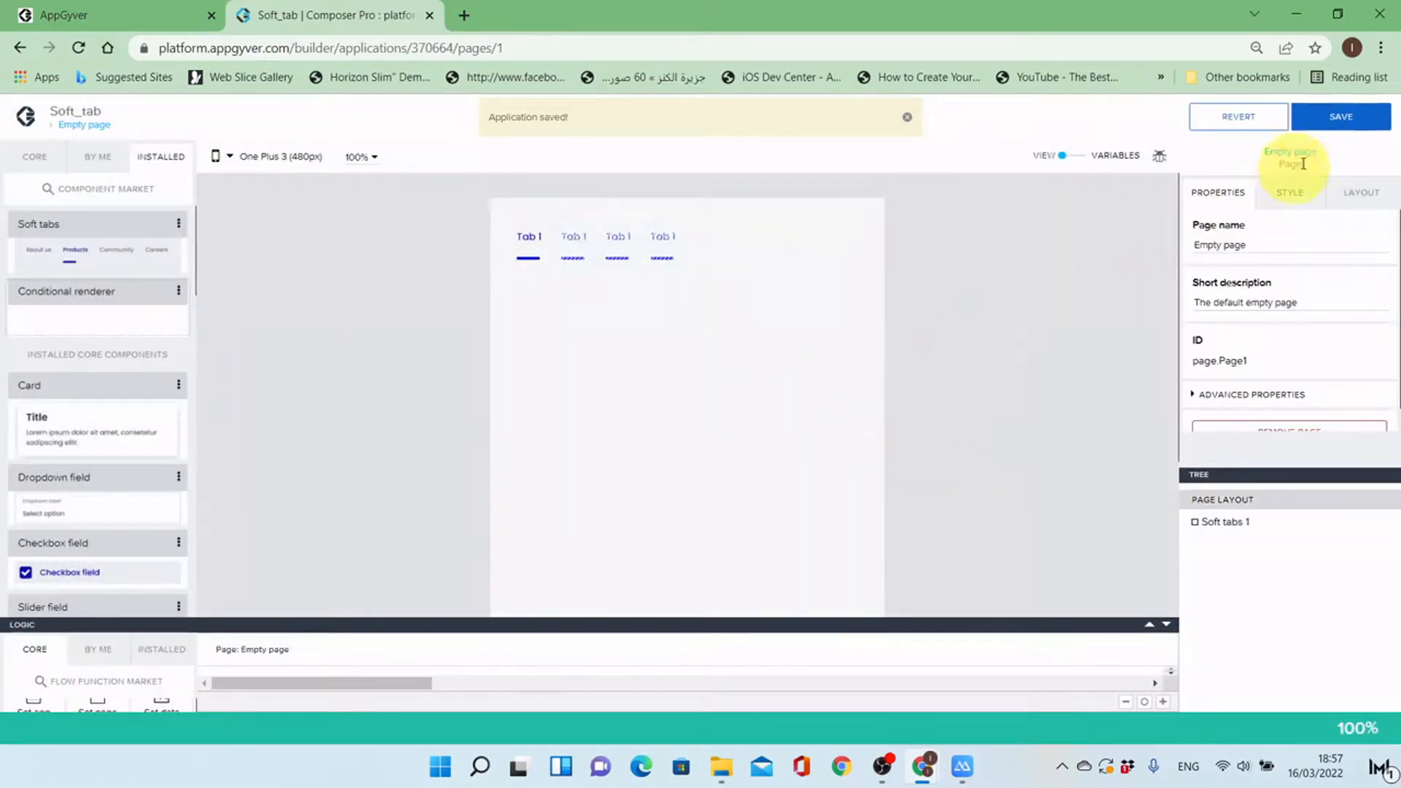
# Step: Save the application and check the tab labels in the ApowerMirror phone preview, returning to the builder
pyautogui.click(1335, 117)
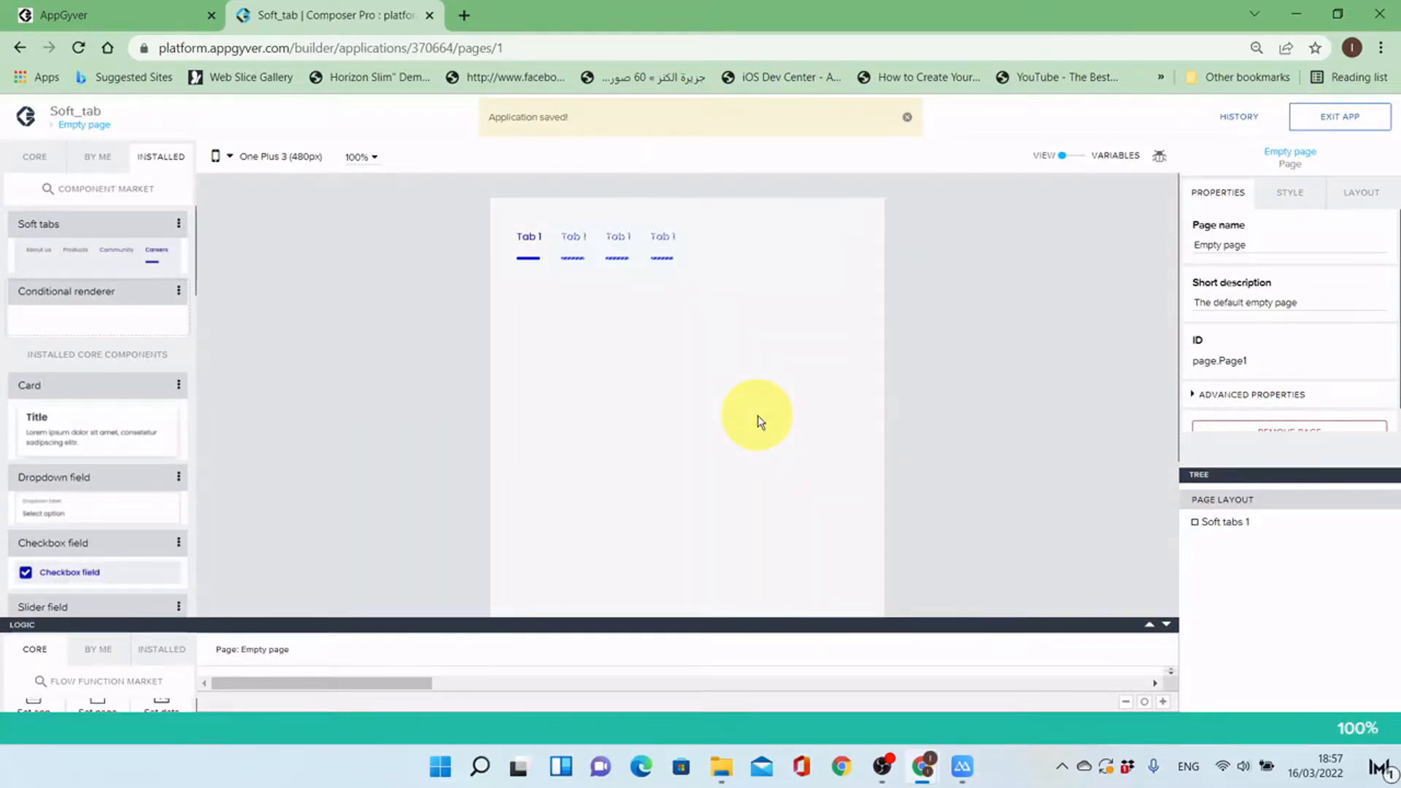
pyautogui.hotkey('alt', 'Tab')
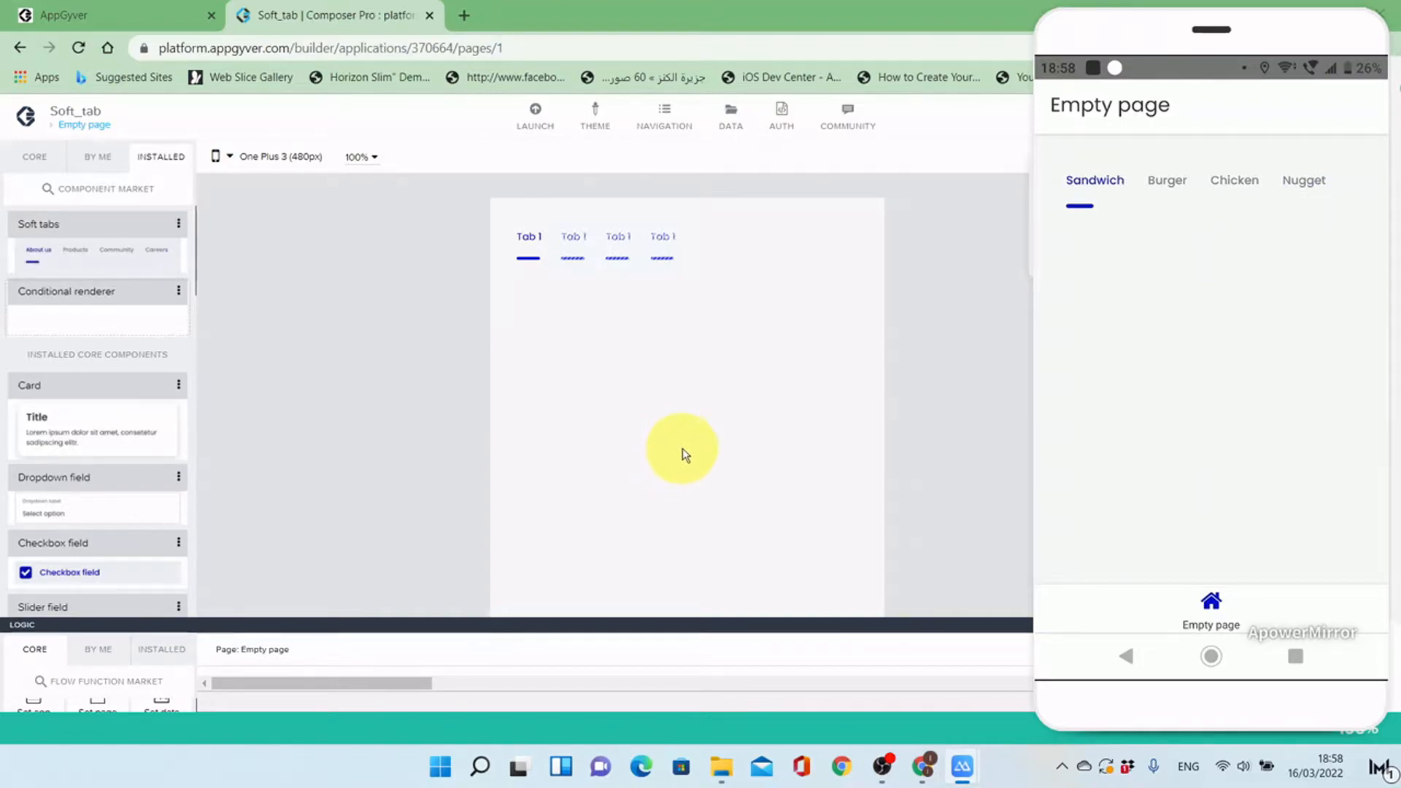
pyautogui.click(686, 445)
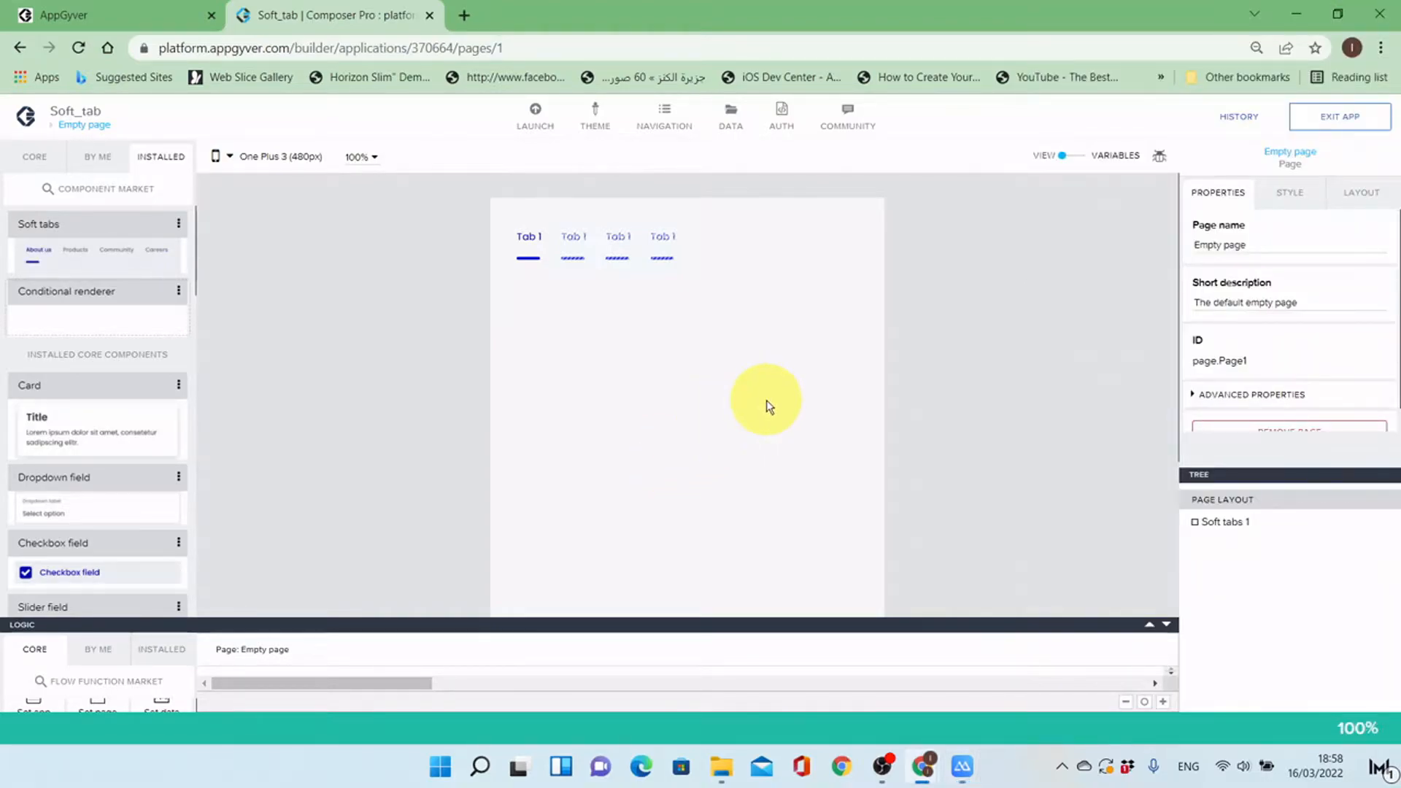
# Step: Add four Image components stacked one below another under the Soft tabs component
pyautogui.click(33, 157)
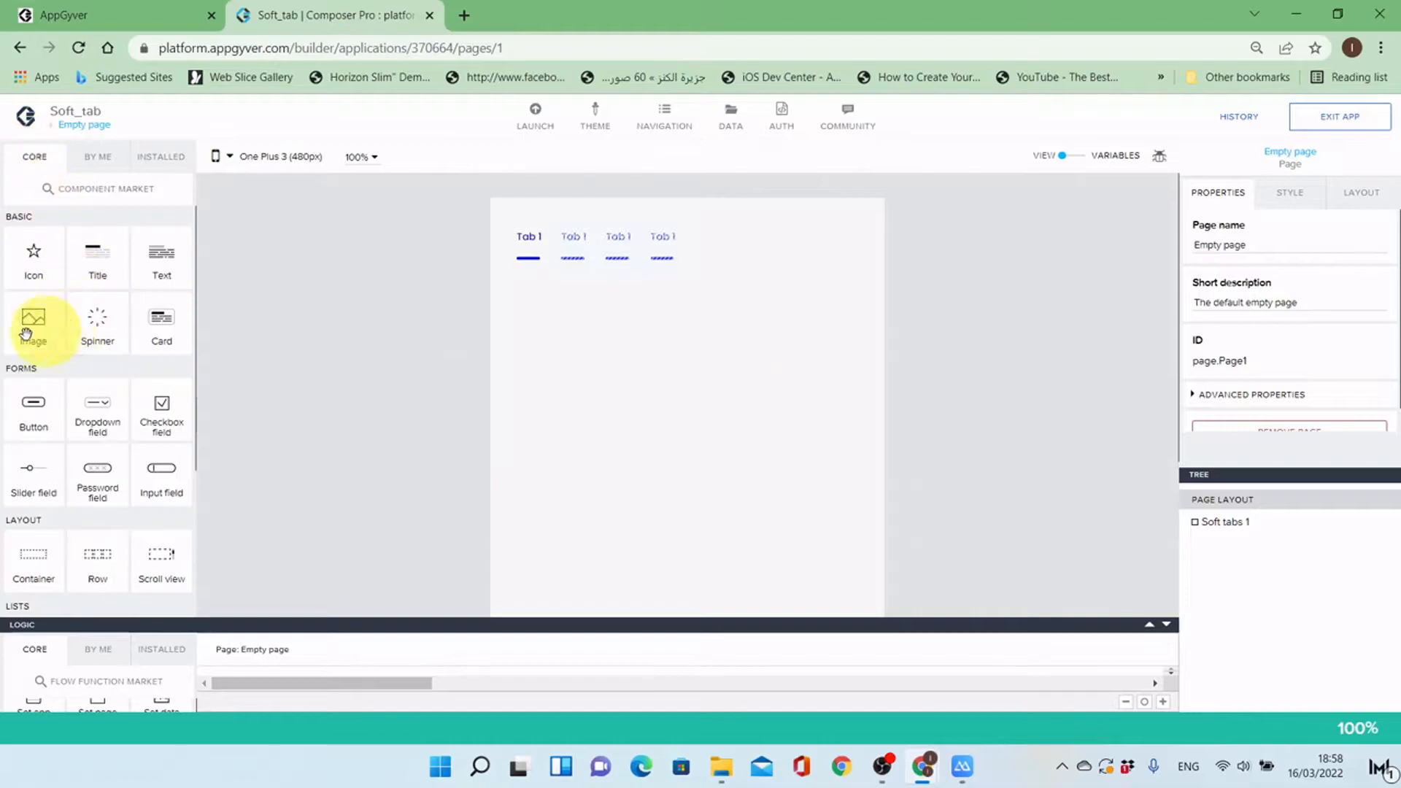
pyautogui.moveTo(32, 326); pyautogui.dragTo(635, 355)
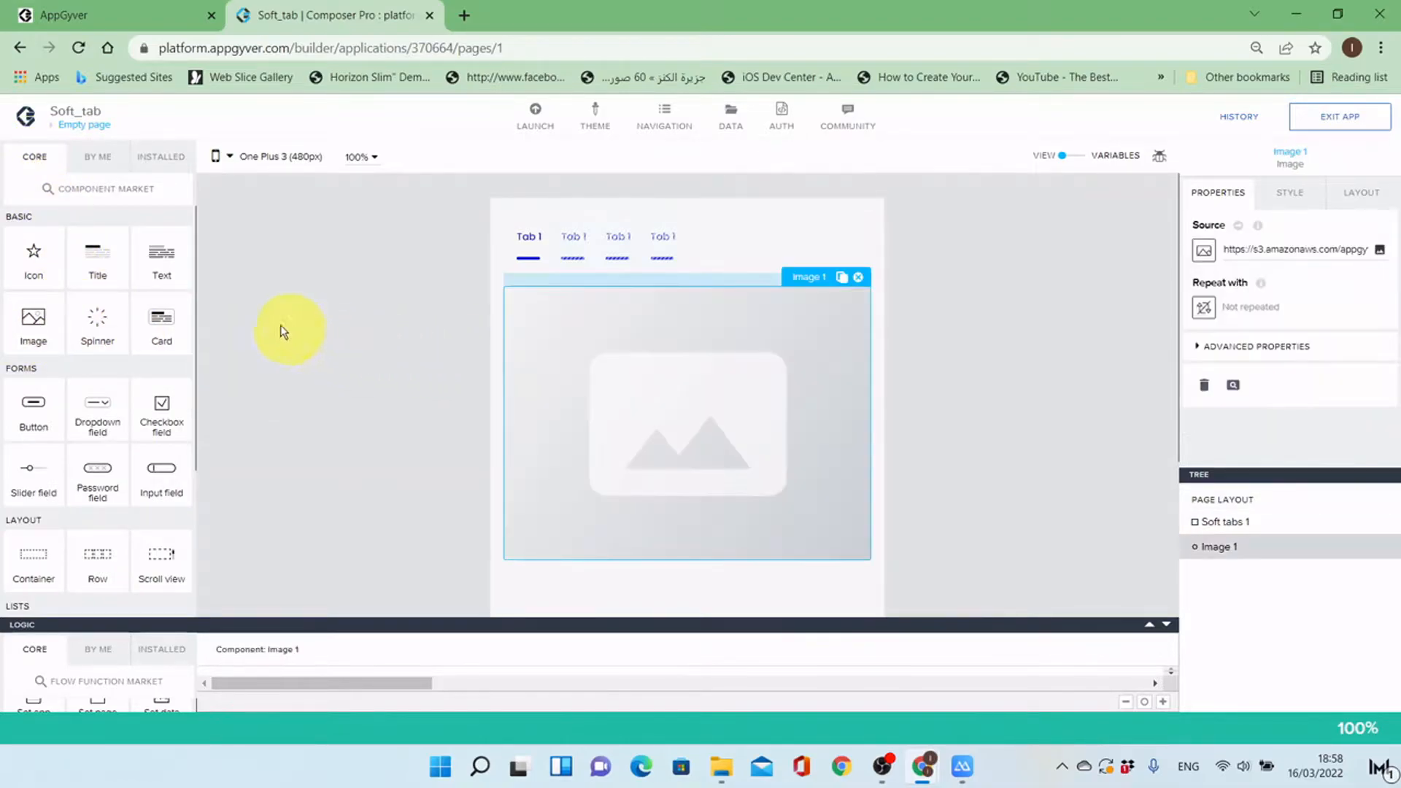
pyautogui.scroll(-1, 40, 313)
pyautogui.scroll(1, 36, 317)
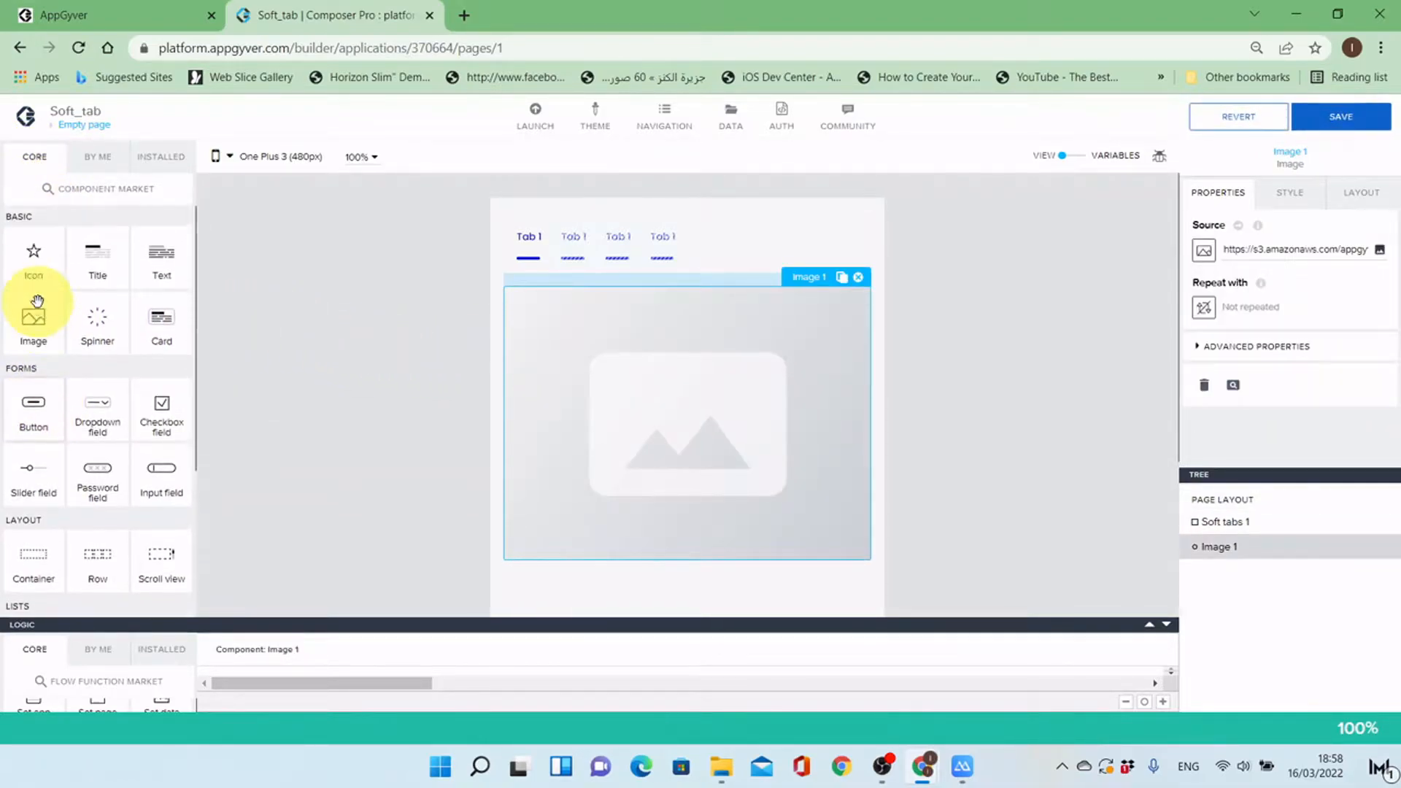
pyautogui.moveTo(33, 319); pyautogui.dragTo(638, 576)
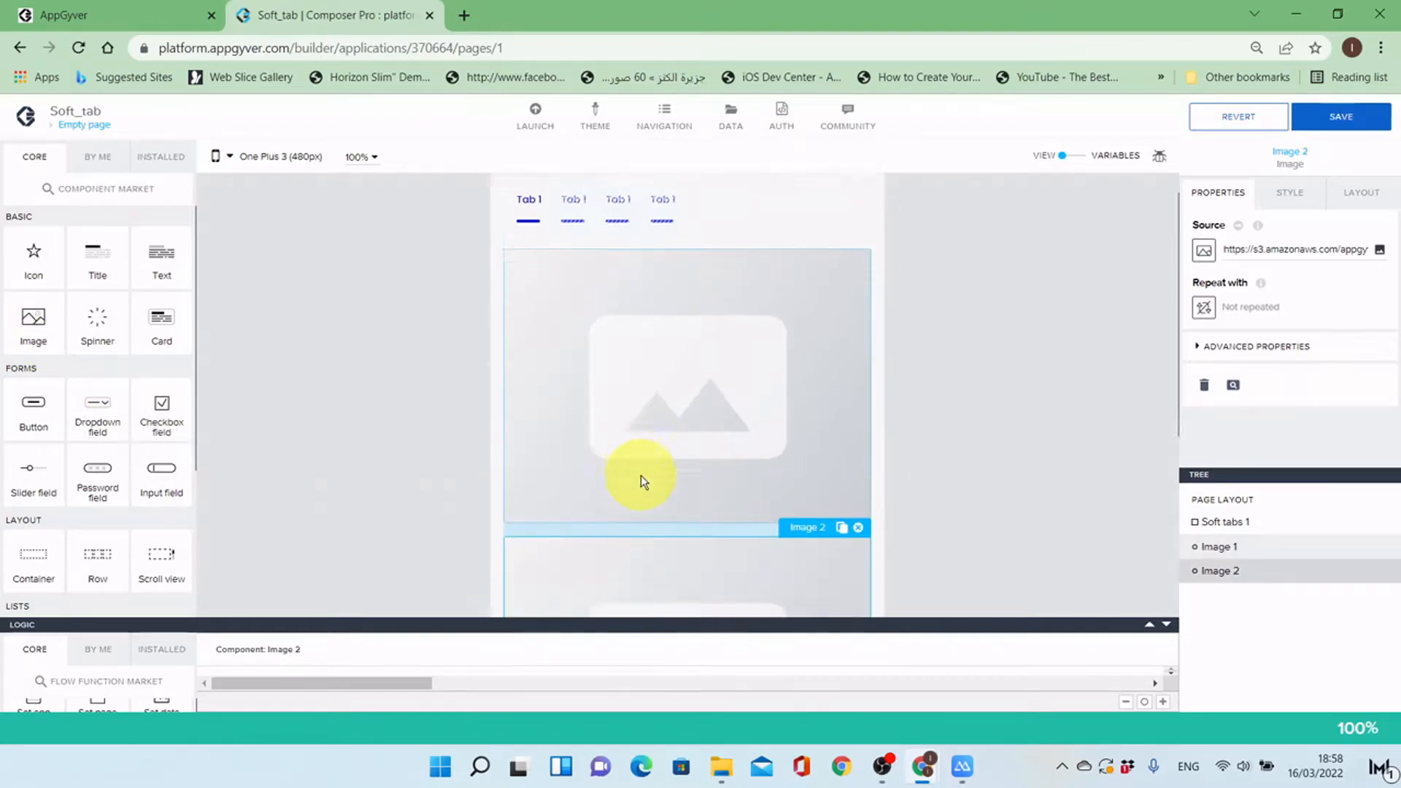
pyautogui.moveTo(32, 322); pyautogui.dragTo(695, 487)
pyautogui.scroll(-4, 676, 382)
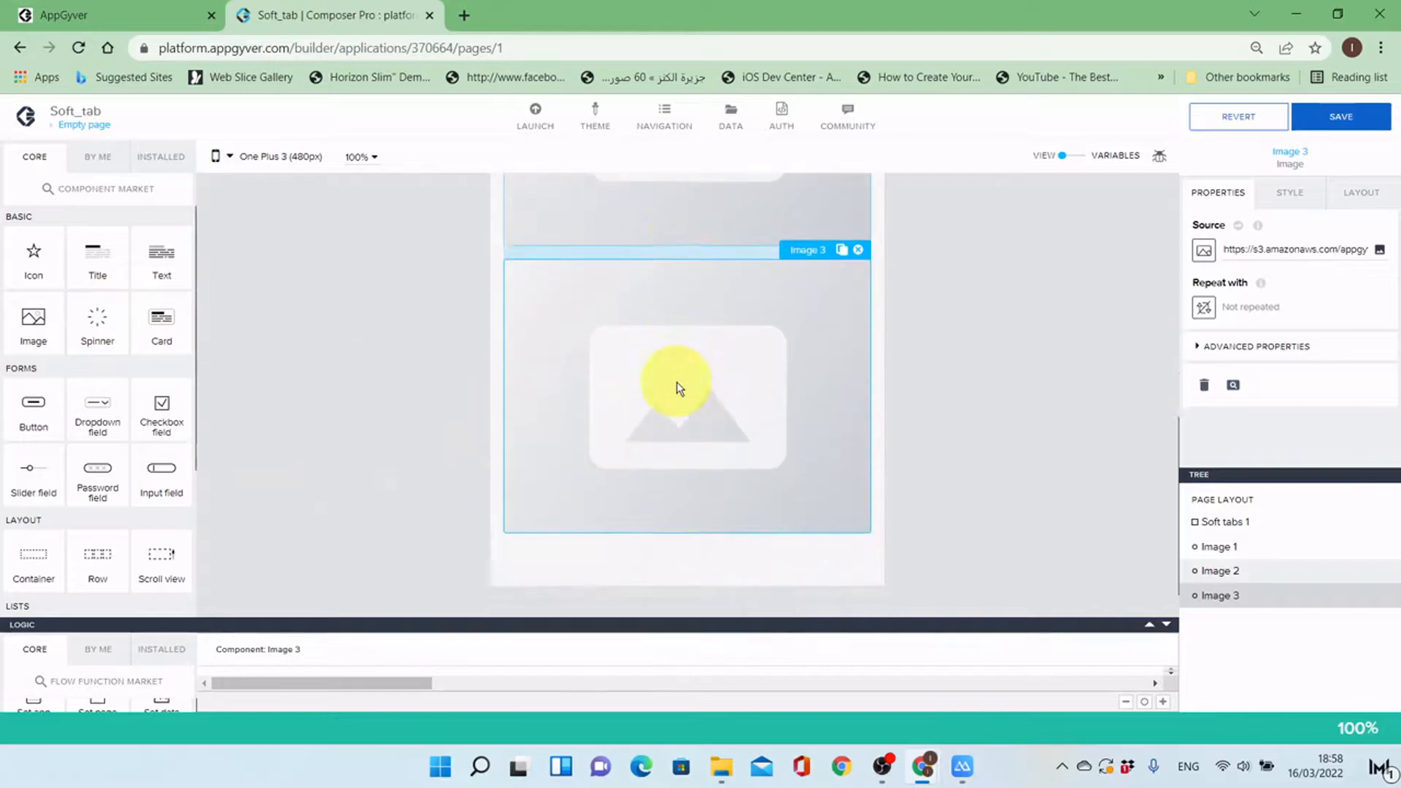
pyautogui.moveTo(34, 322); pyautogui.dragTo(810, 469)
pyautogui.scroll(-4, 843, 475)
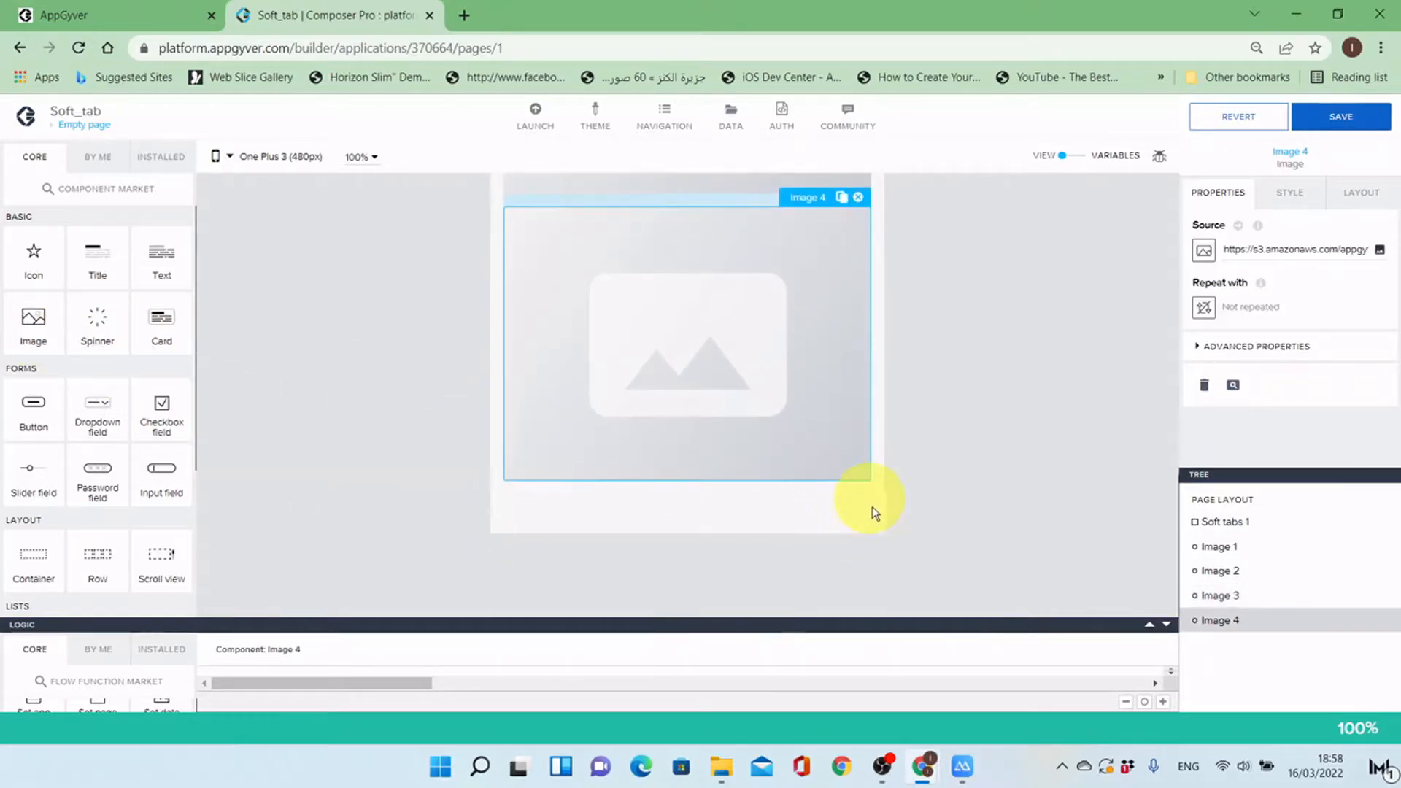
pyautogui.scroll(5, 876, 518)
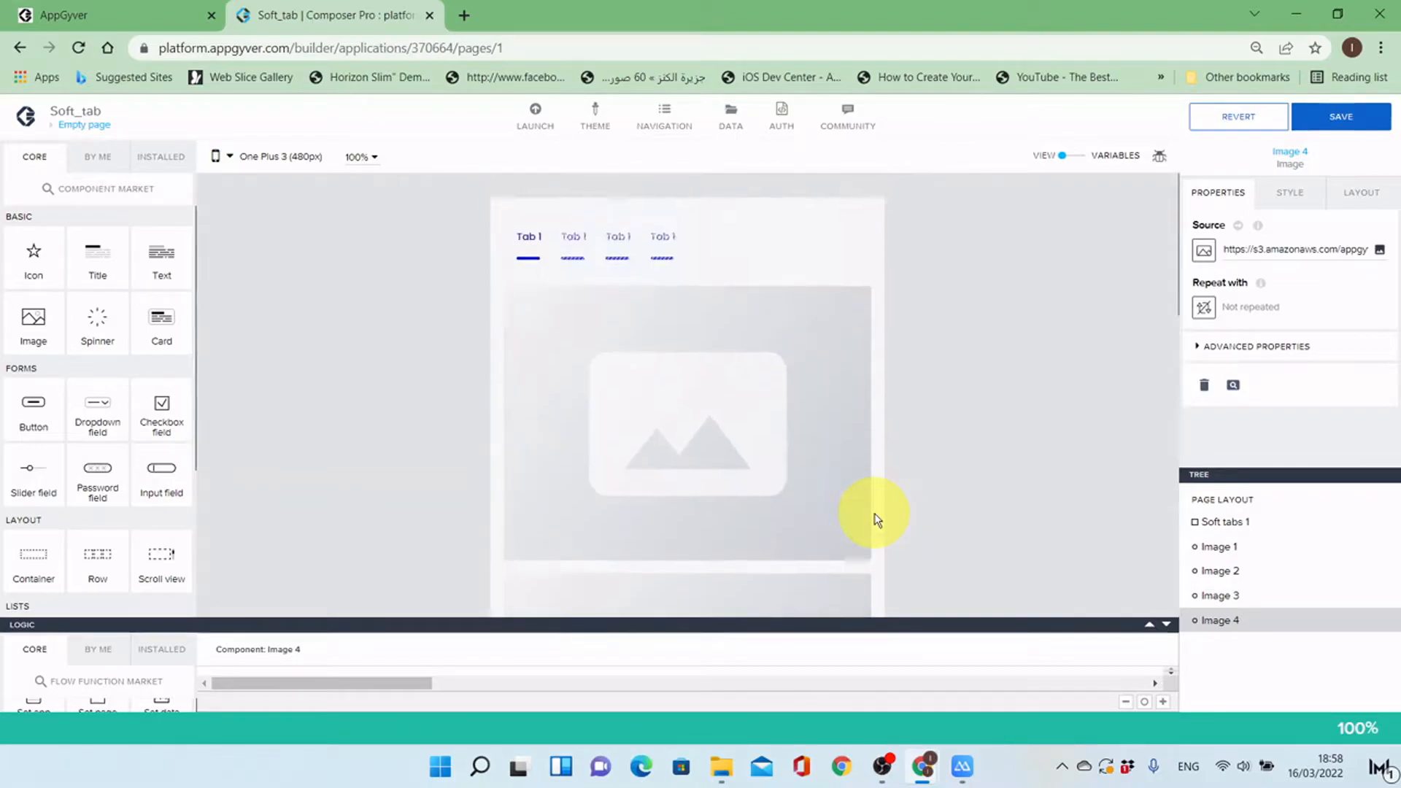
# Step: Set the source of the first image below the tabs to the wrap picture asset 3.png
pyautogui.click(796, 436)
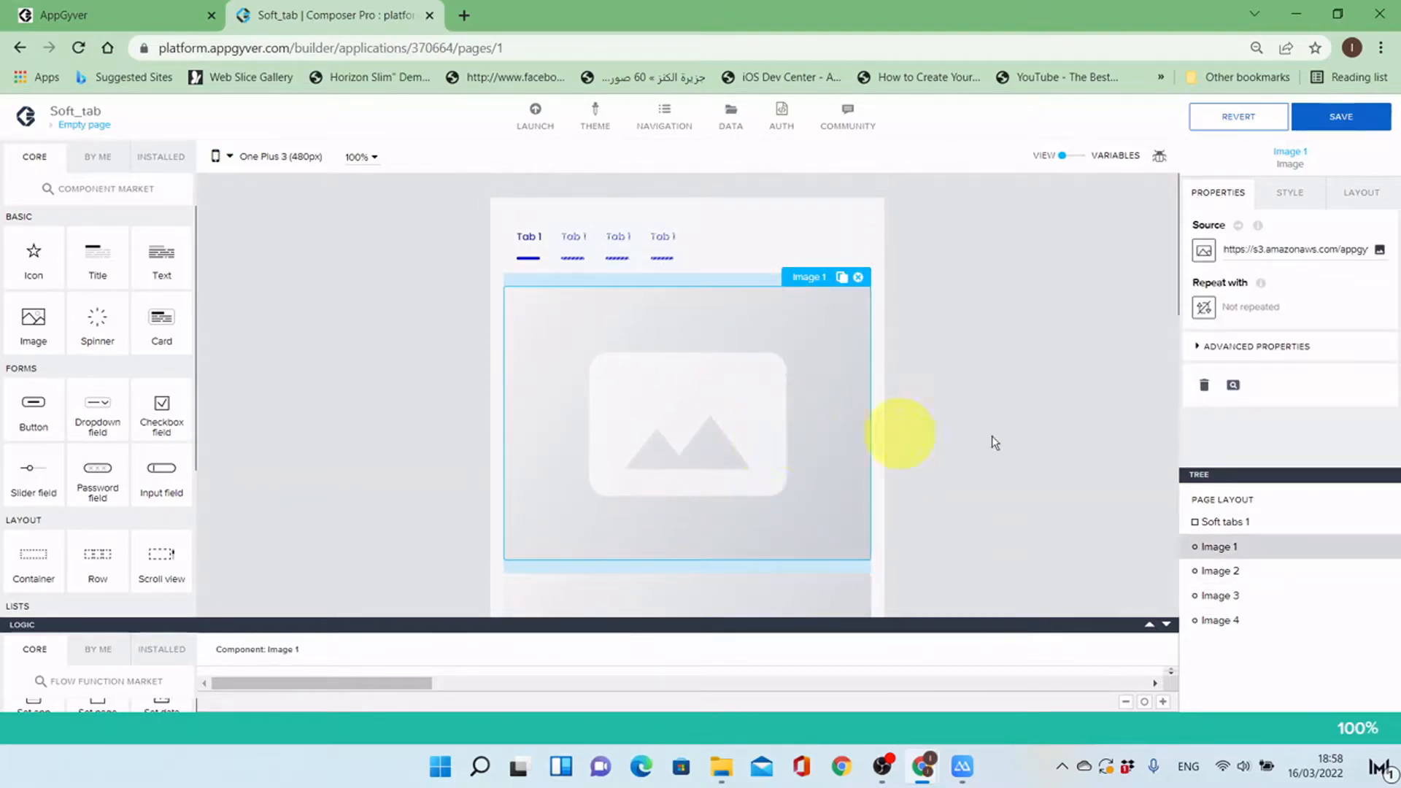
pyautogui.click(1379, 250)
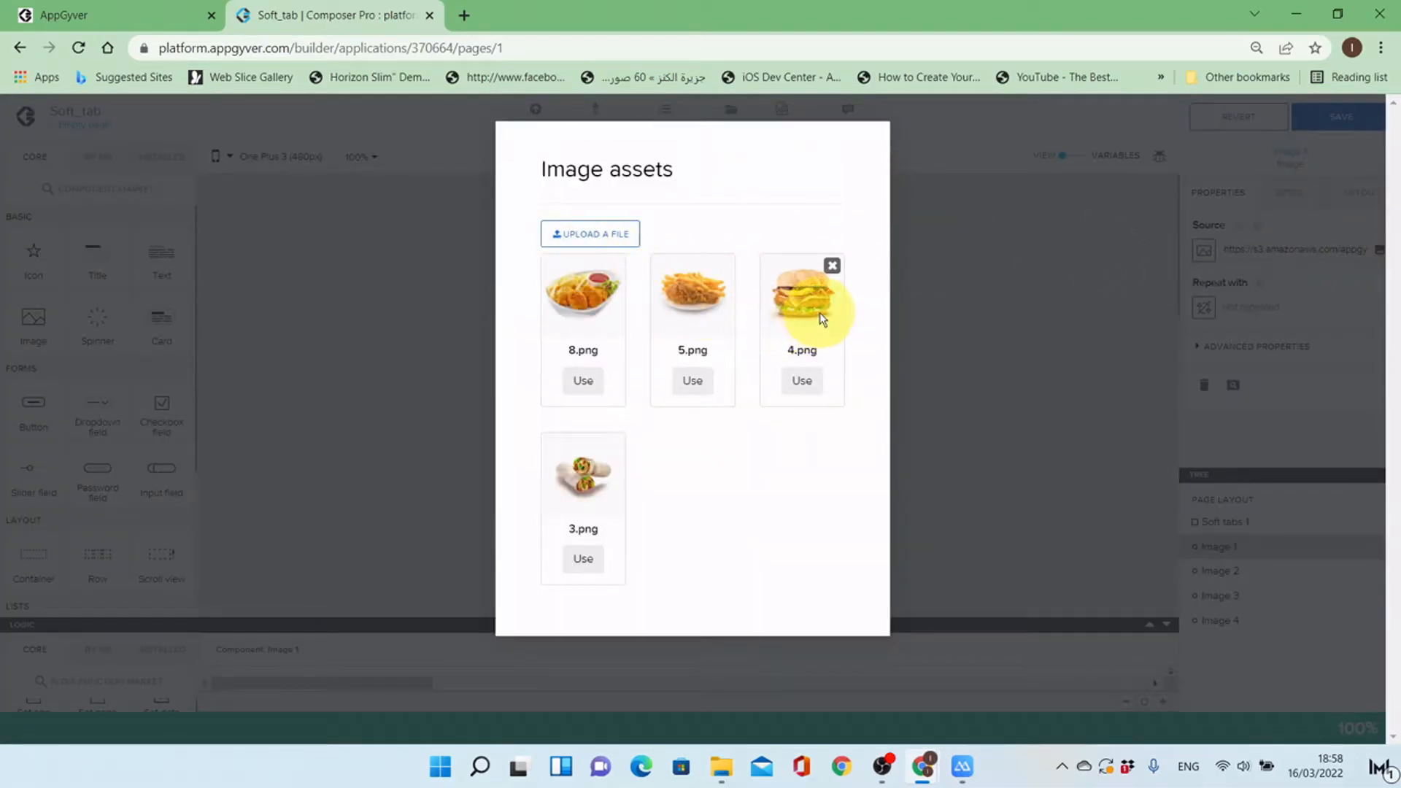
pyautogui.click(583, 559)
# Step: Set the source of the second image to the burger picture asset 4.png
pyautogui.scroll(-4, 901, 388)
pyautogui.click(768, 350)
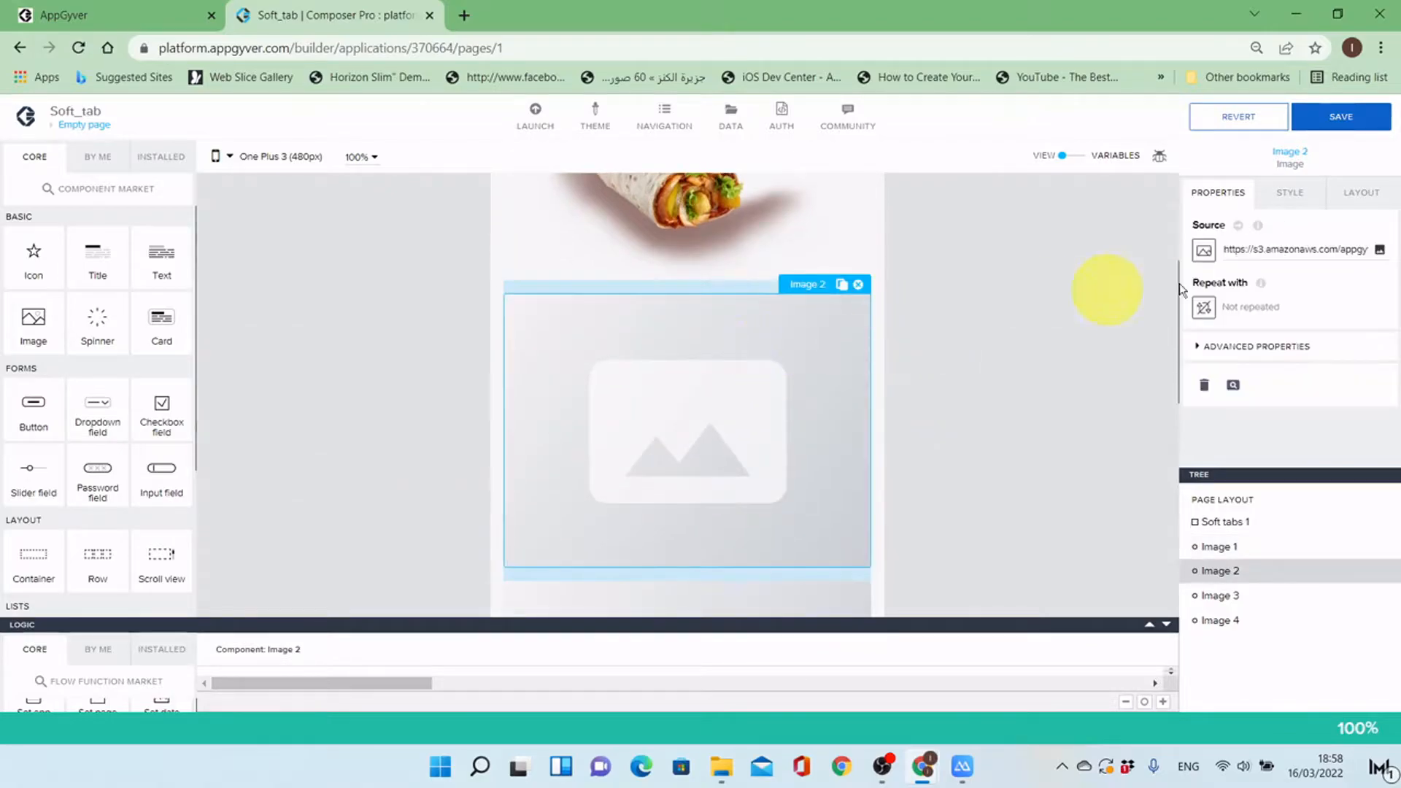
pyautogui.click(1379, 250)
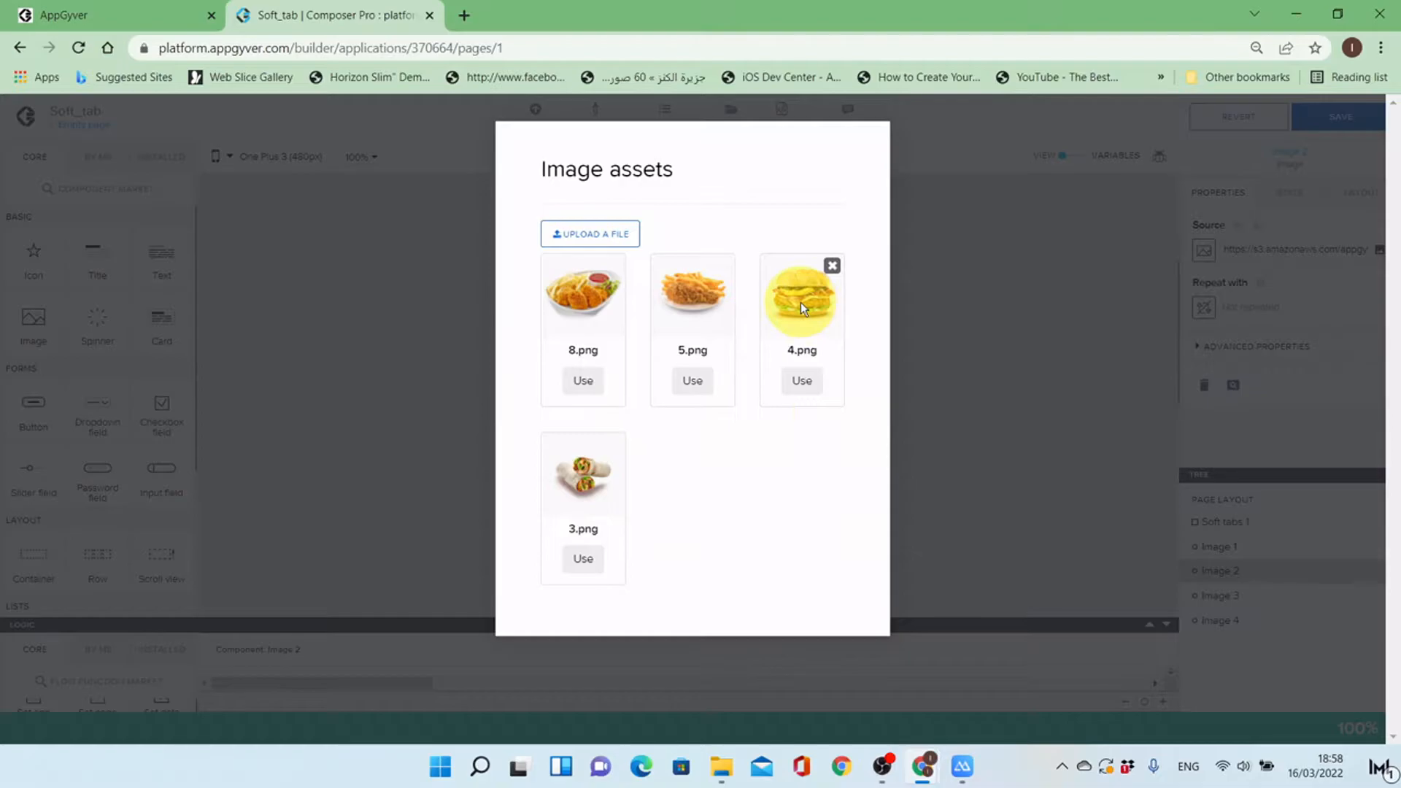
pyautogui.click(804, 378)
# Step: Set the source of the third image to the fried chicken picture asset 5.png
pyautogui.scroll(-5, 778, 370)
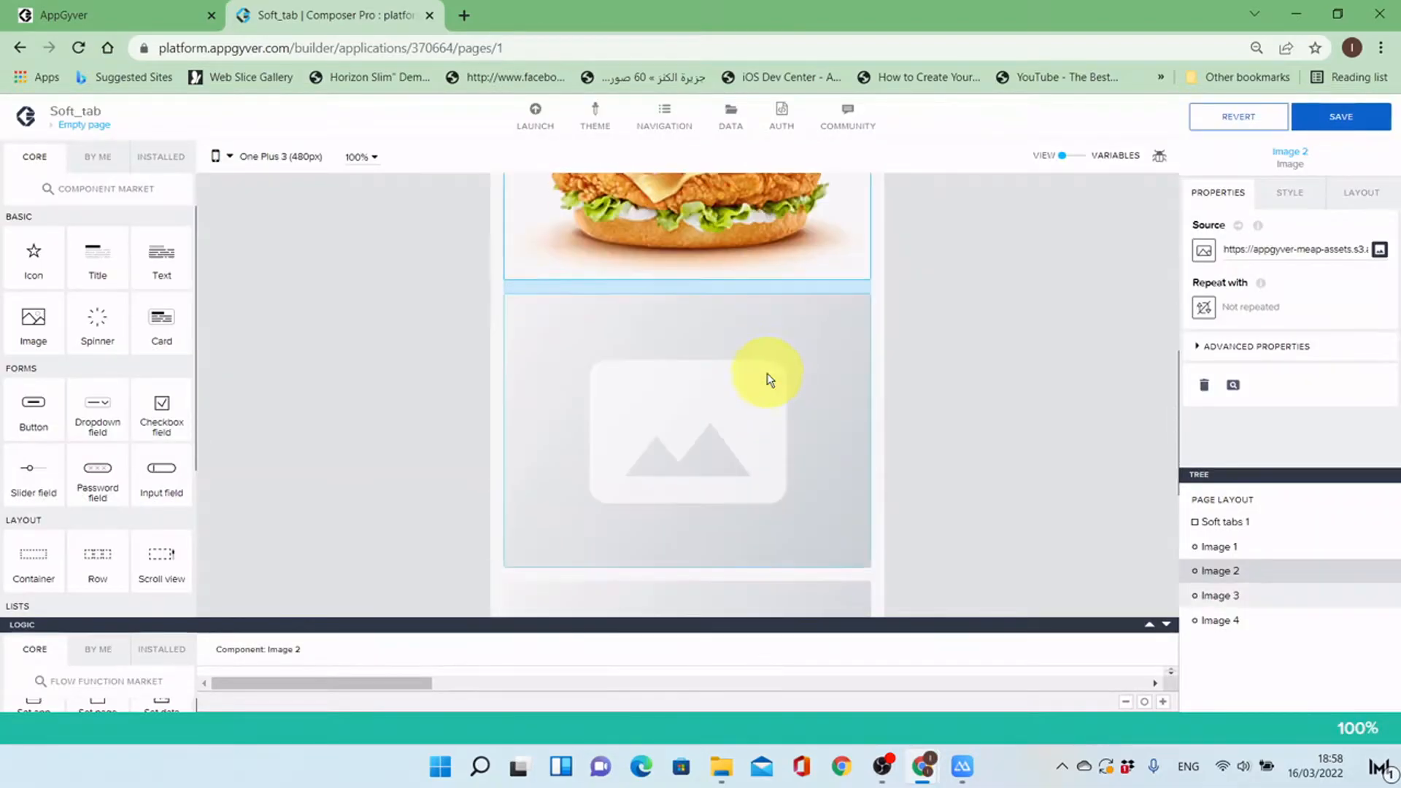
pyautogui.click(766, 375)
pyautogui.click(1378, 250)
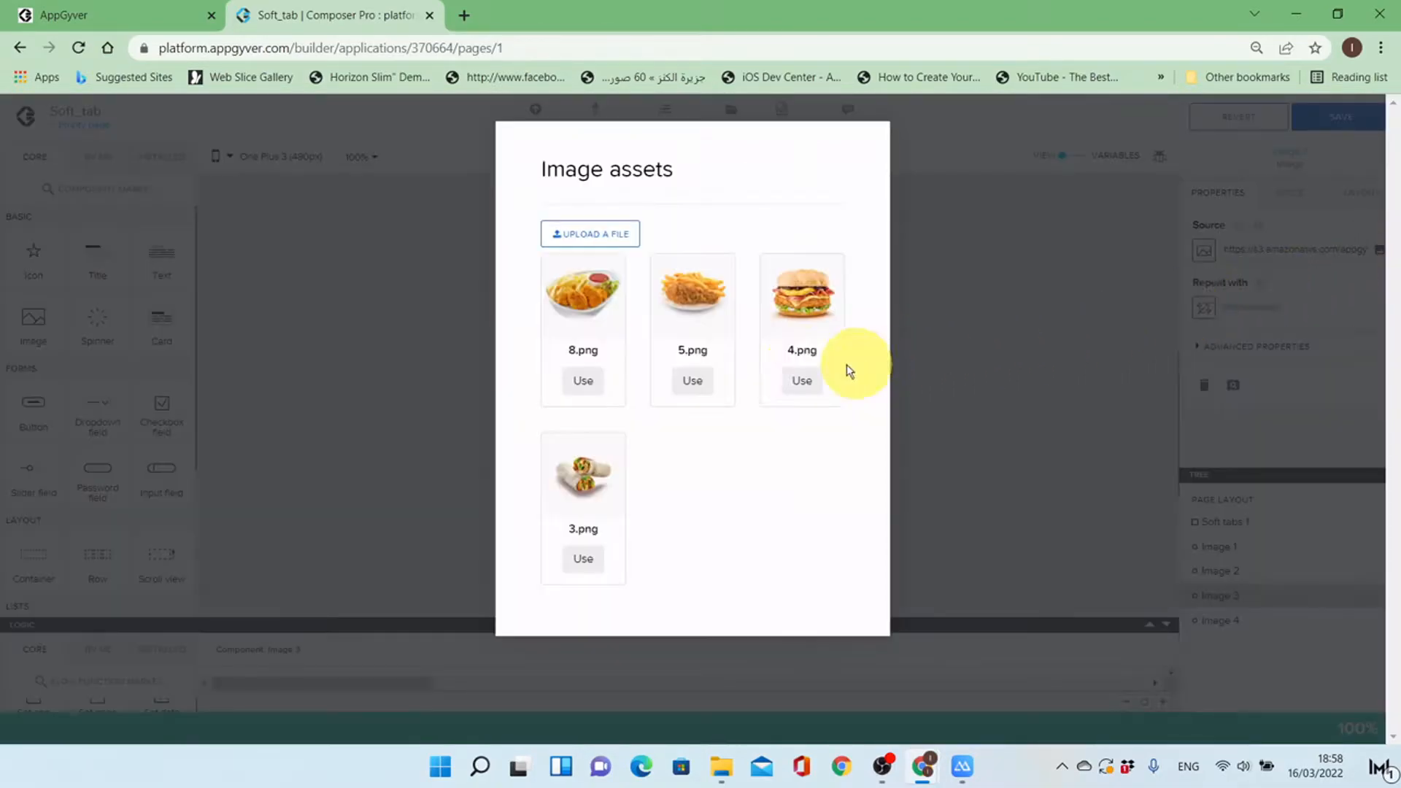
pyautogui.click(697, 380)
# Step: Set the source of the fourth image to the nugget picture asset 8.png and save the application
pyautogui.scroll(-5, 797, 375)
pyautogui.click(751, 369)
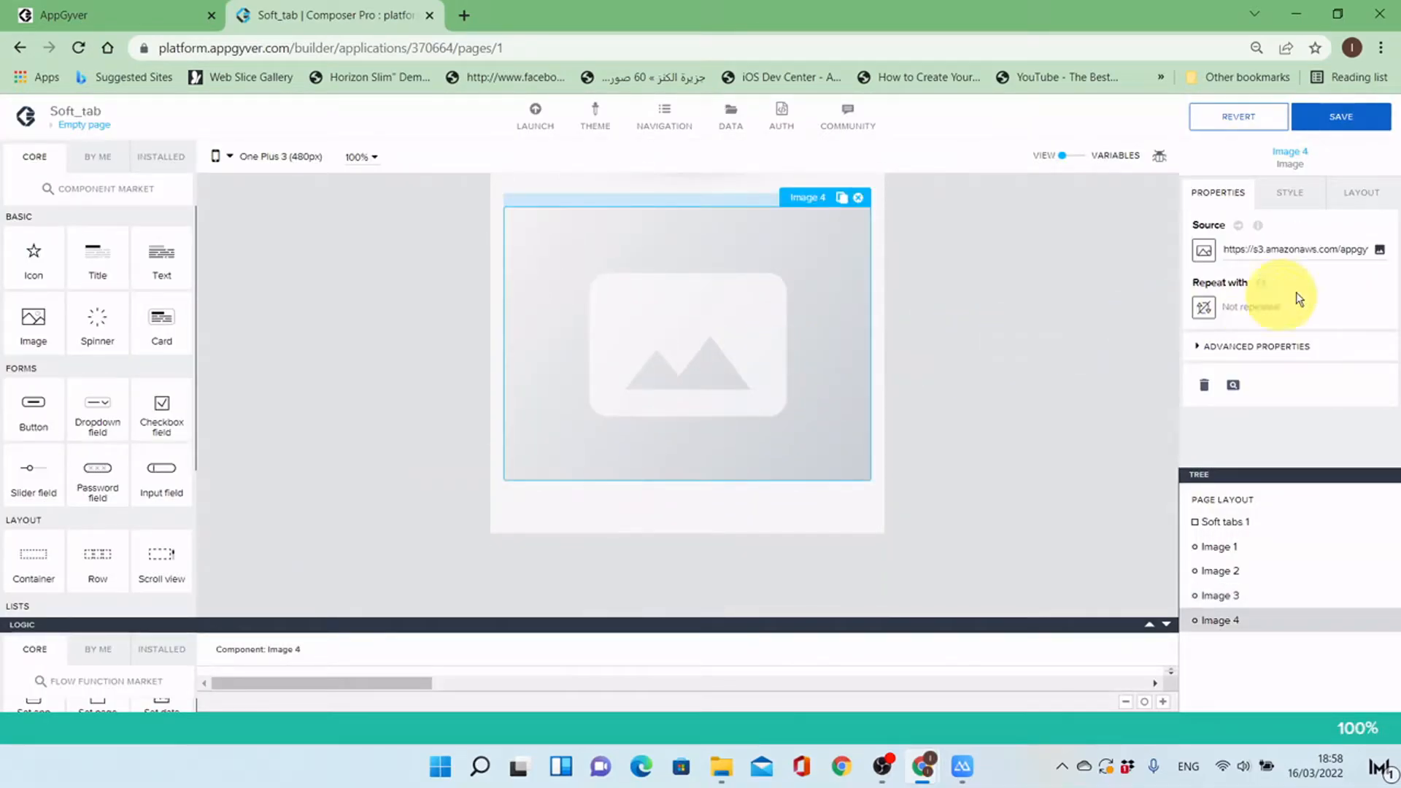
pyautogui.click(1379, 250)
pyautogui.click(583, 380)
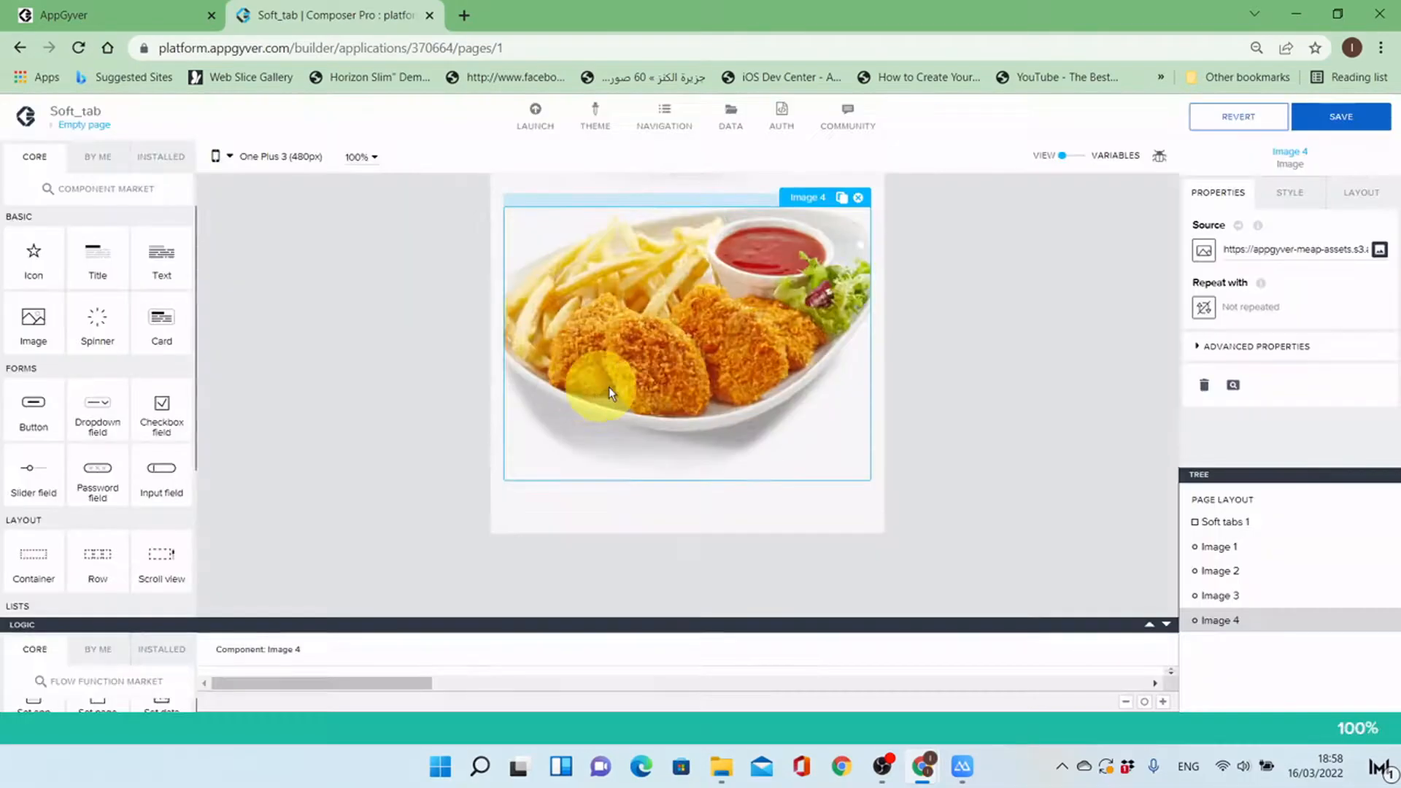
pyautogui.scroll(3, 891, 375)
pyautogui.scroll(10, 891, 375)
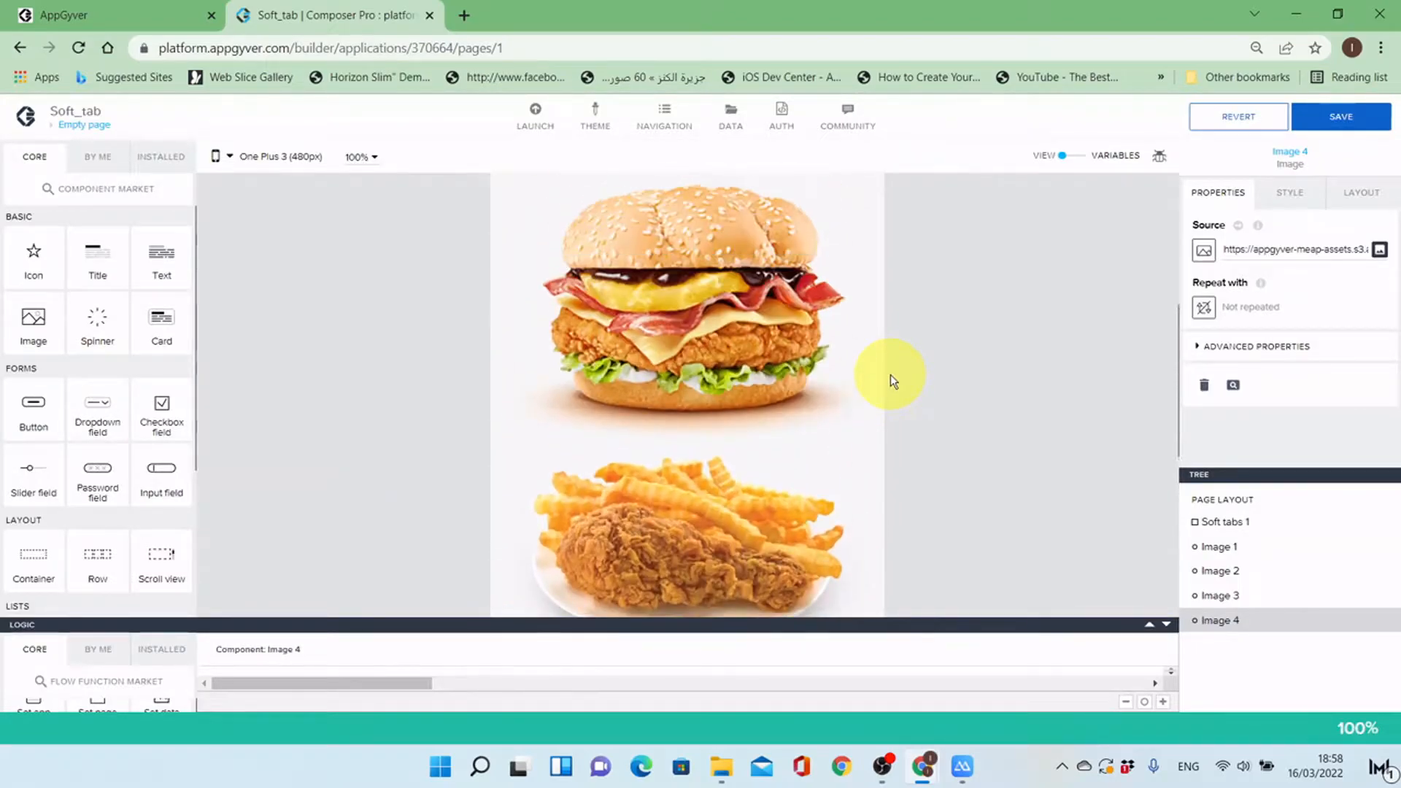
pyautogui.click(996, 253)
pyautogui.click(1339, 117)
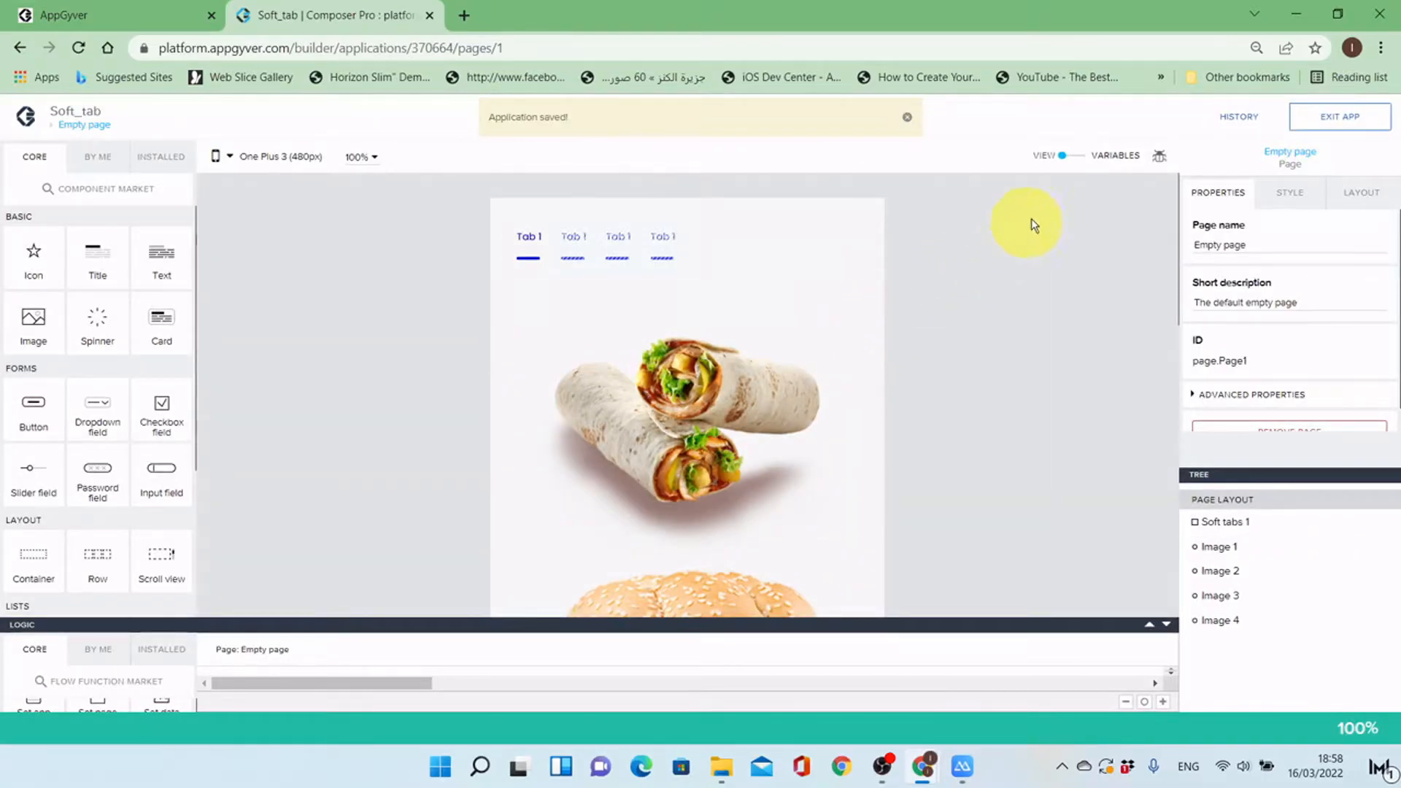
# Step: Add a new page variable and name it selected_tab
pyautogui.click(1076, 163)
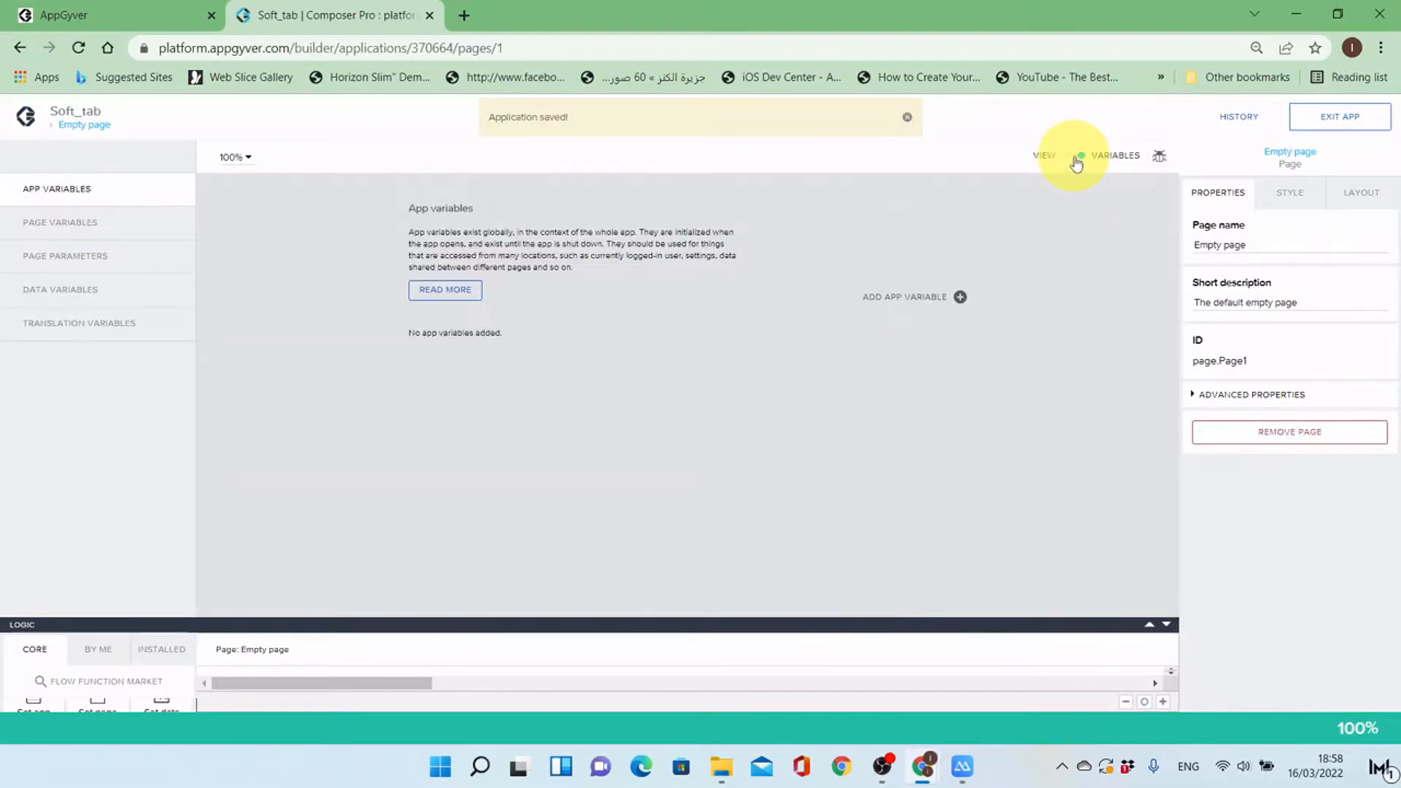
pyautogui.click(75, 230)
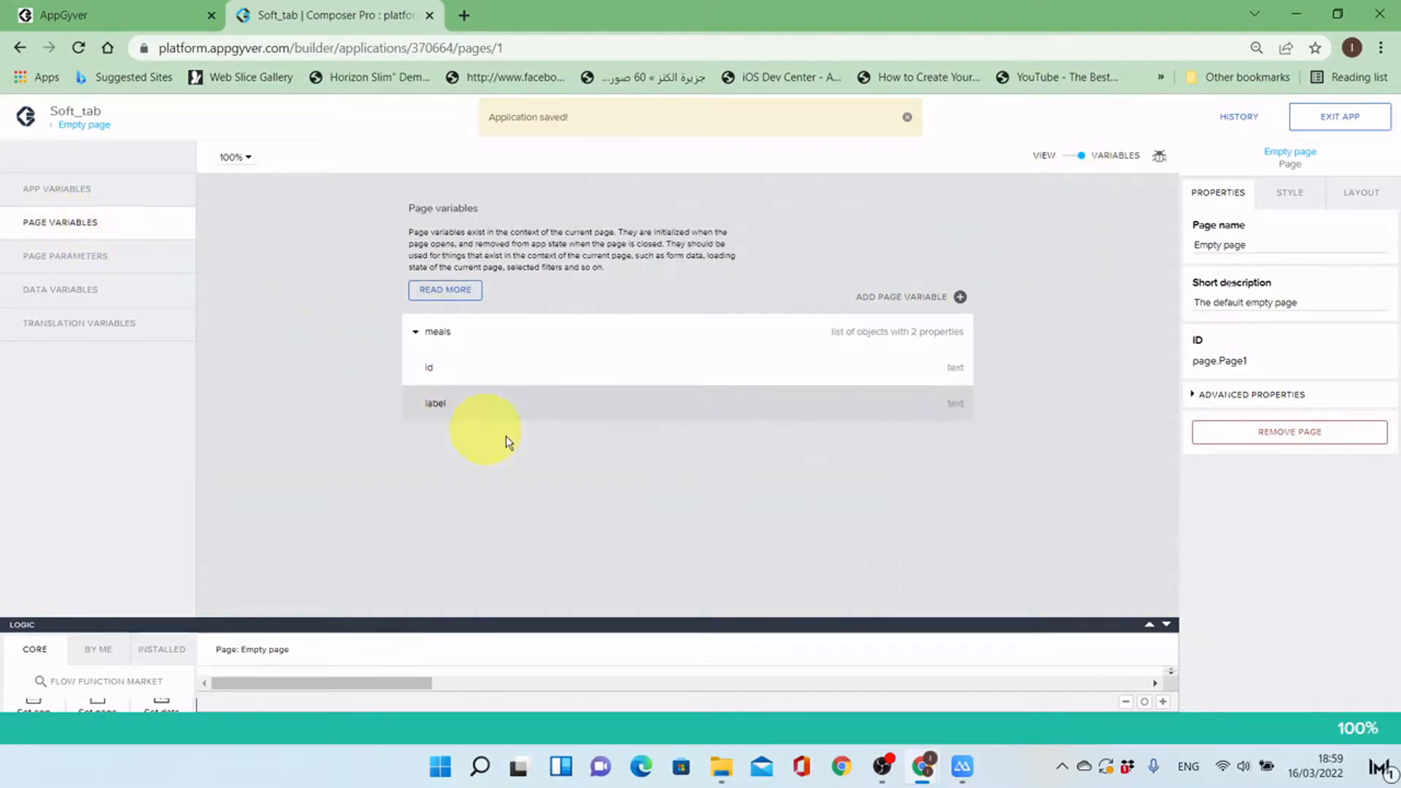
pyautogui.click(902, 299)
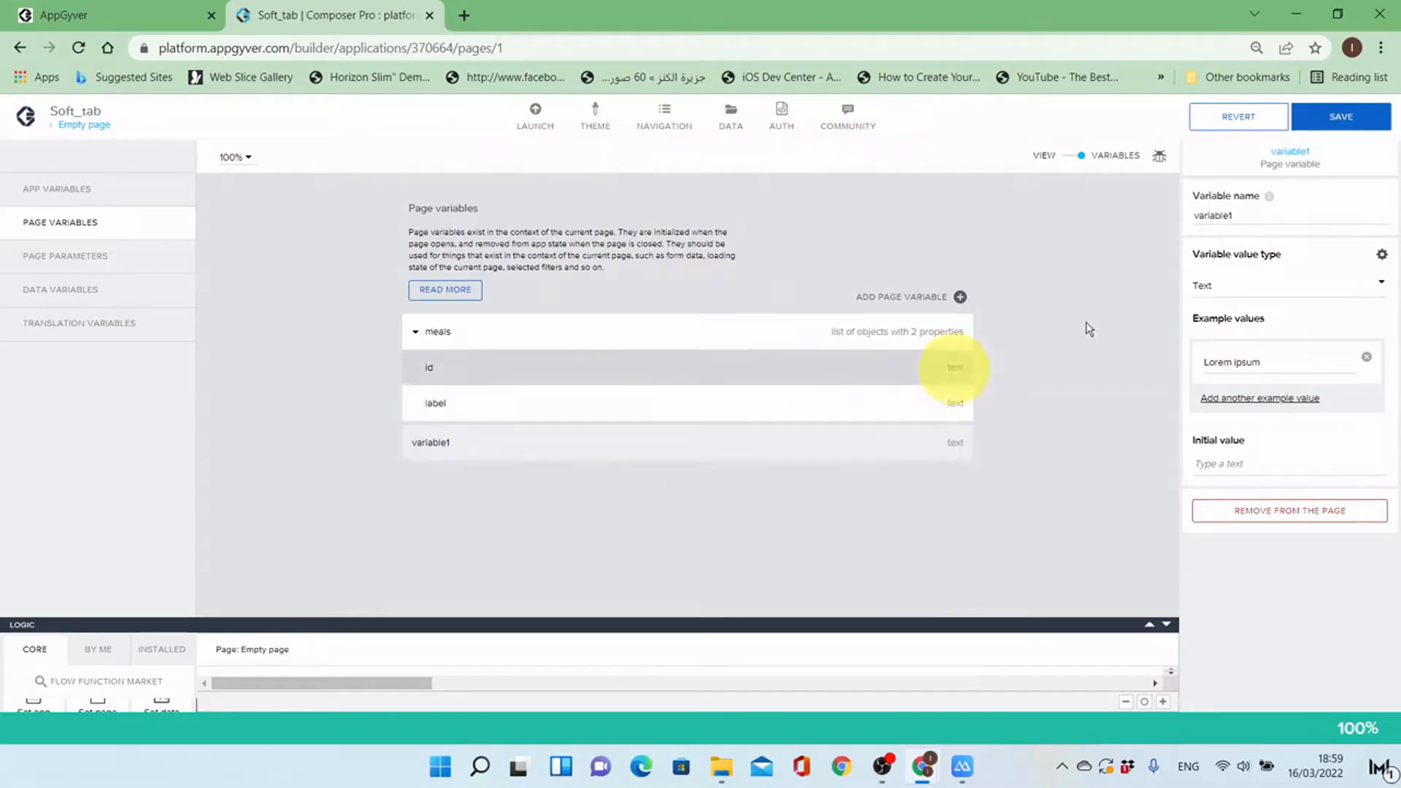
pyautogui.doubleClick(1288, 216)
pyautogui.write('selected_tab')
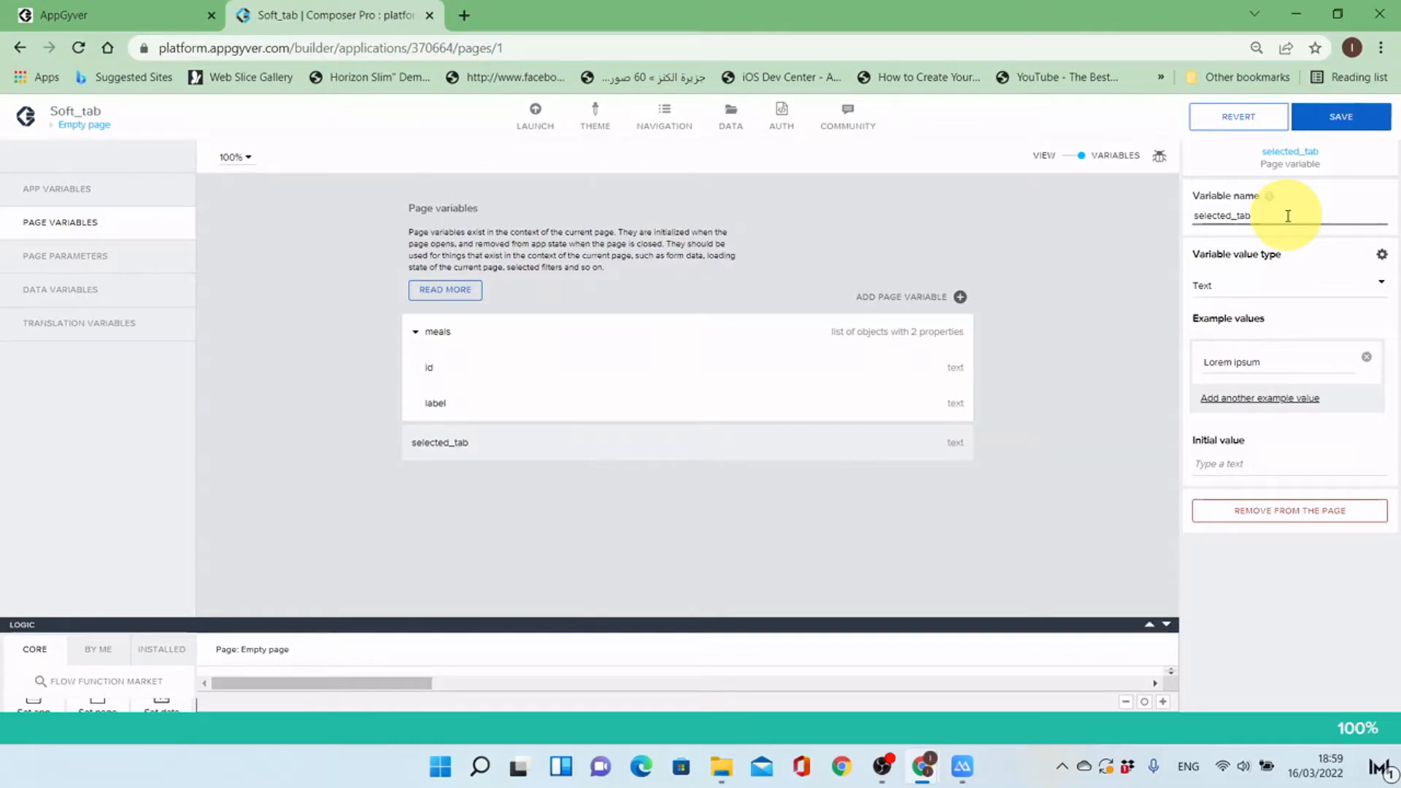
# Step: Change the selected_tab variable's type to Object, rename its id property to value, and save the application
pyautogui.click(1305, 286)
pyautogui.scroll(-3, 1317, 438)
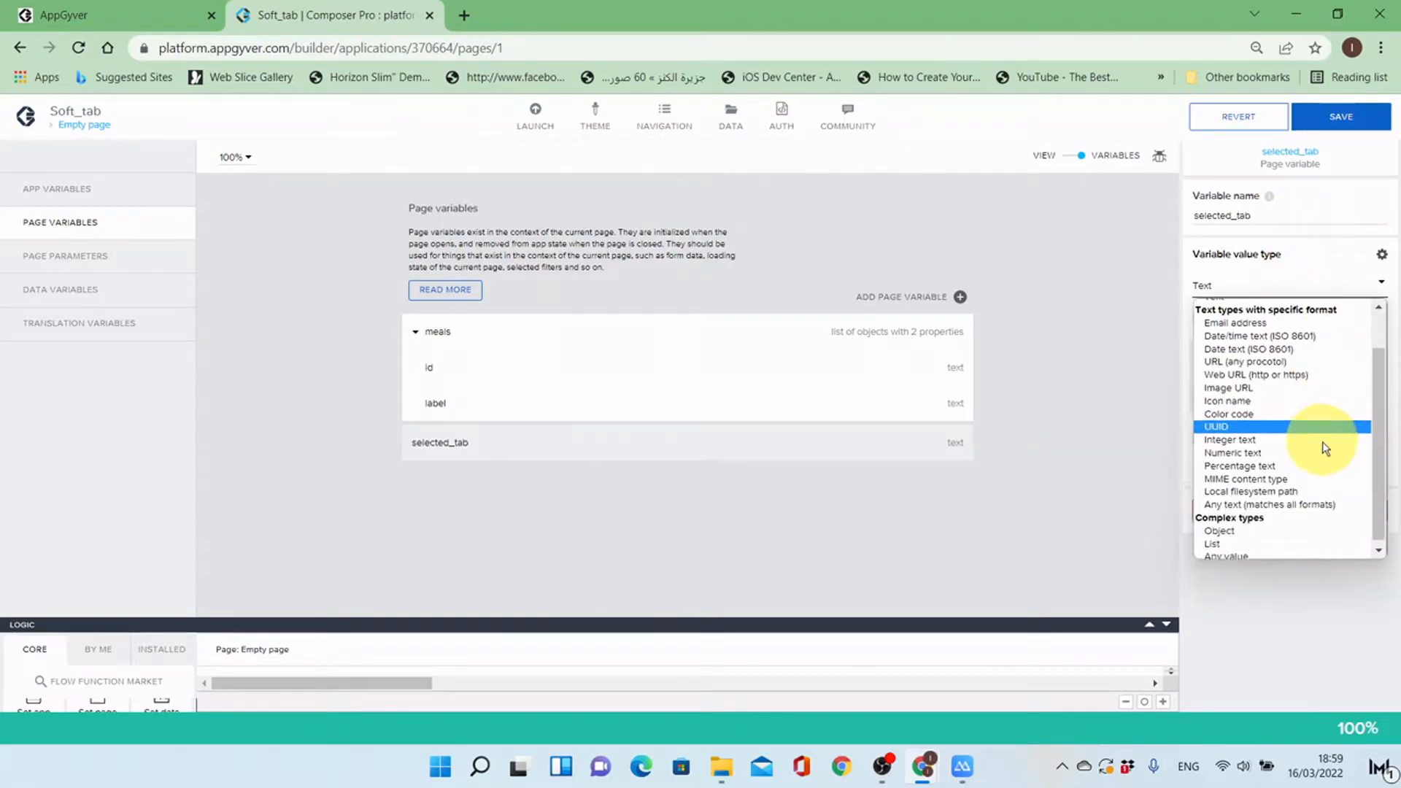
pyautogui.click(1267, 523)
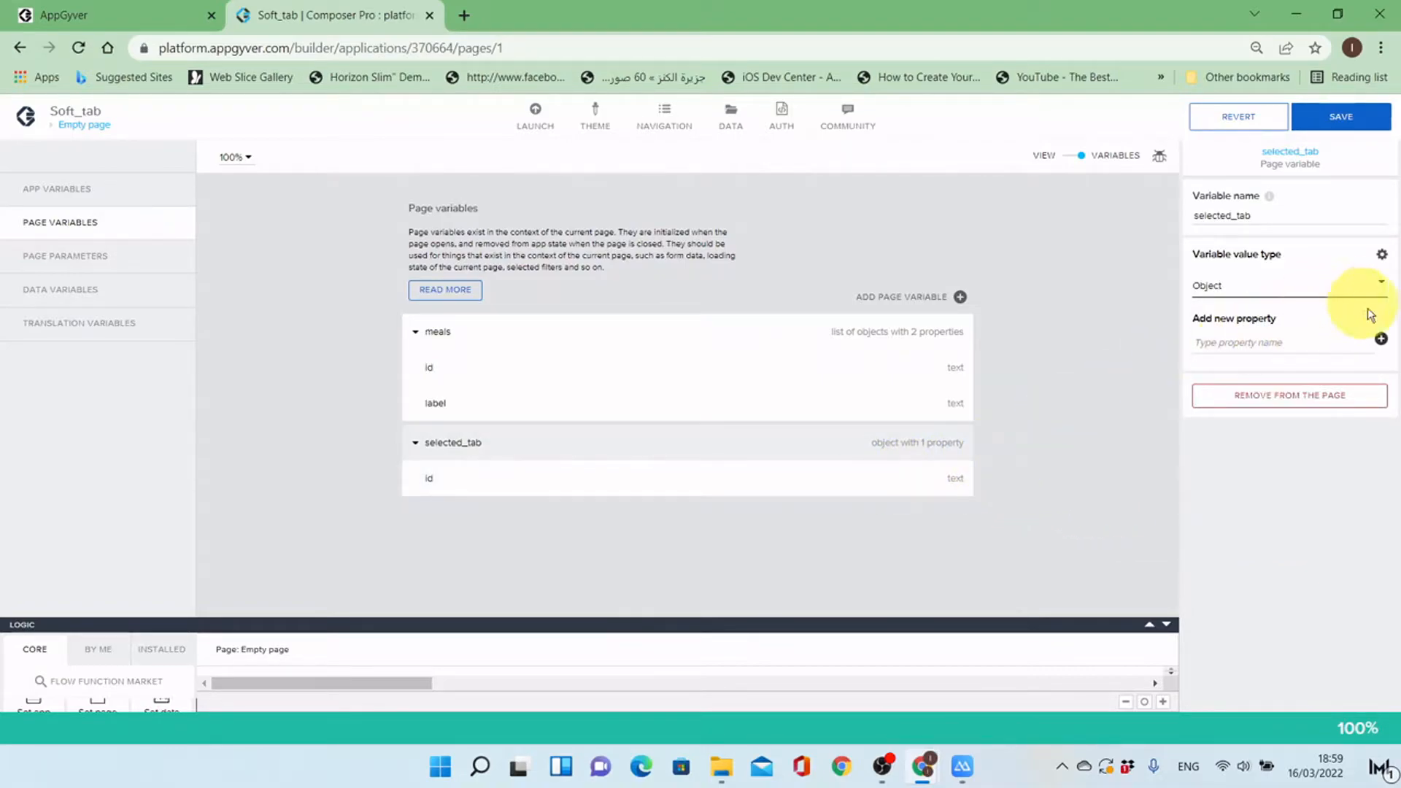
pyautogui.click(809, 483)
pyautogui.click(1226, 215)
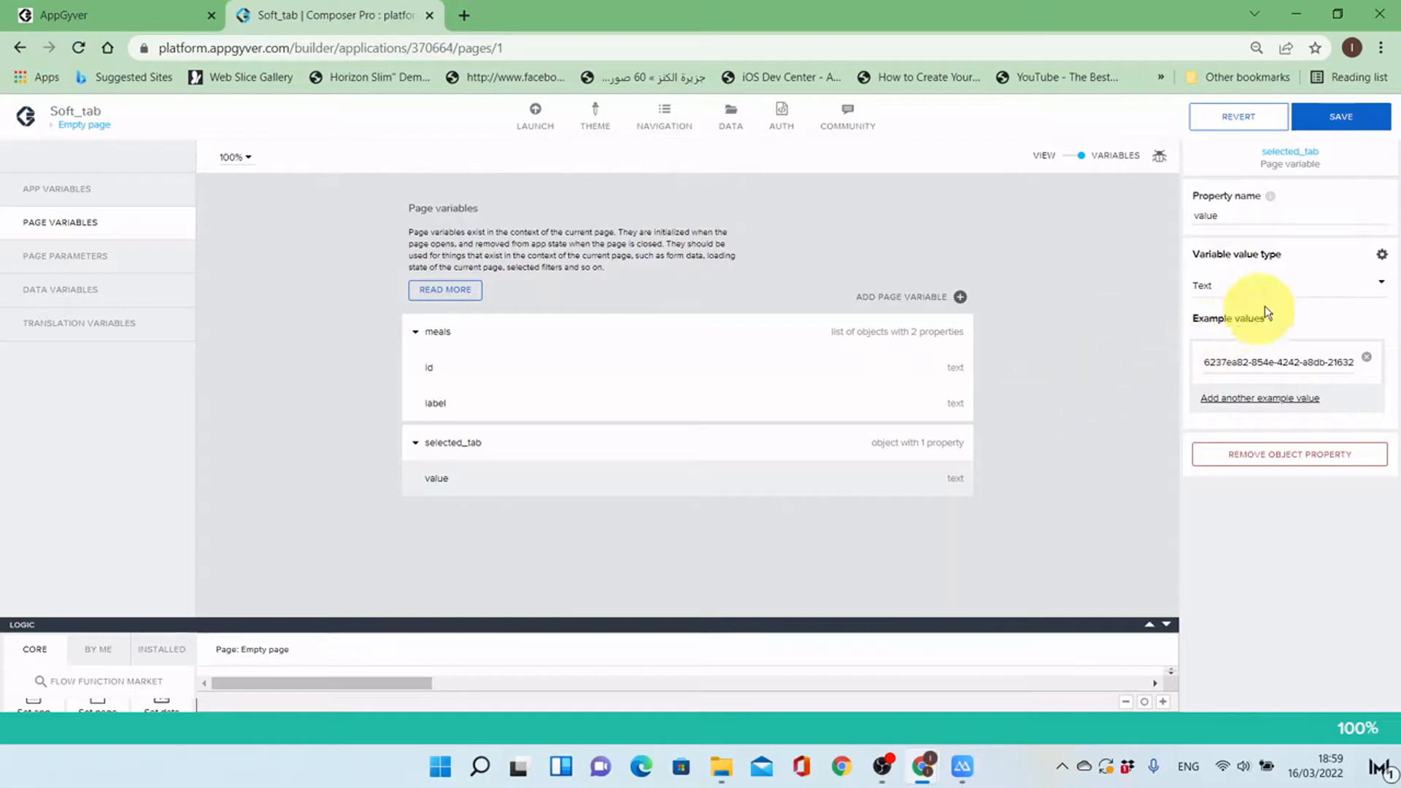
pyautogui.click(1345, 126)
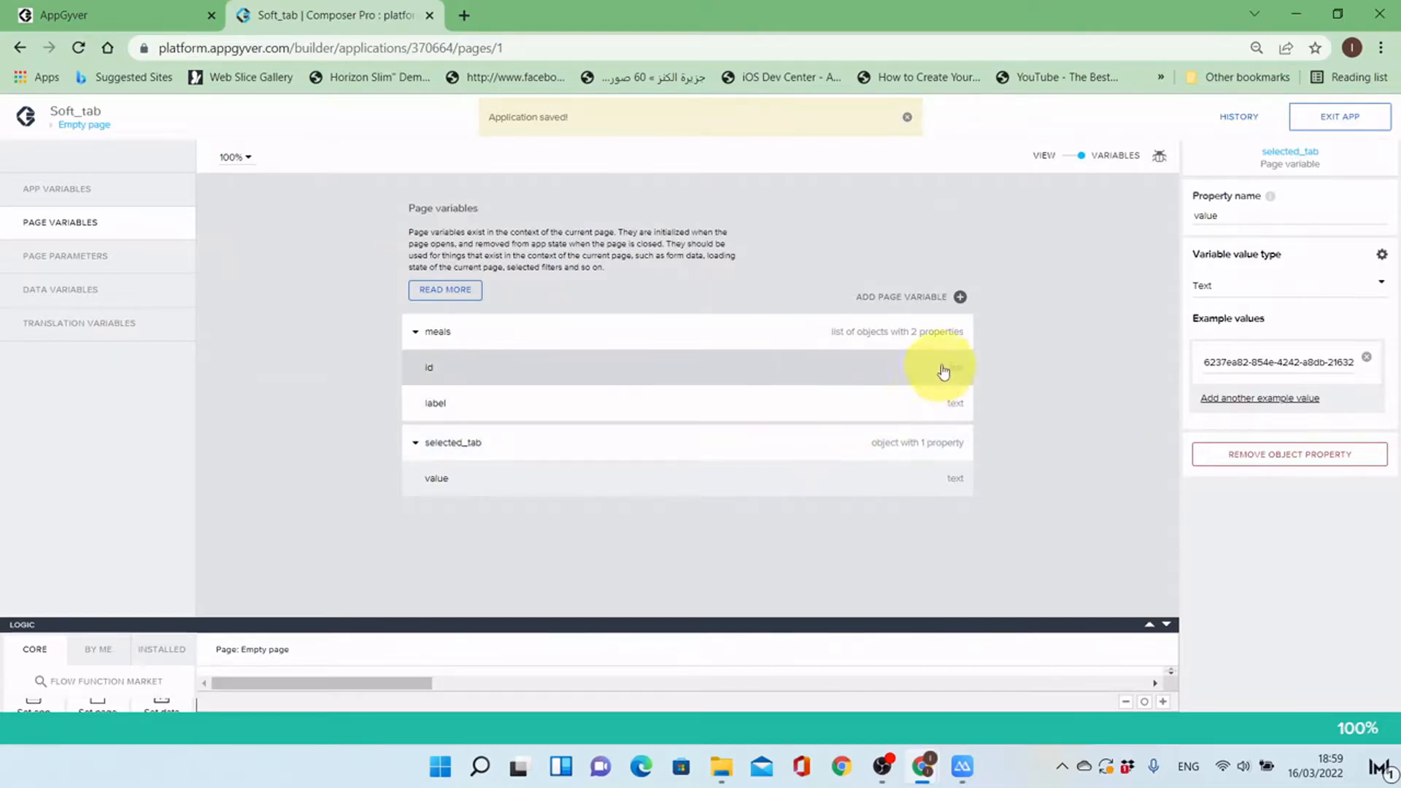
# Step: In the page view, add a Receive event node to the Soft tabs logic with Property 'Active tab id' changed as its source
pyautogui.click(1071, 161)
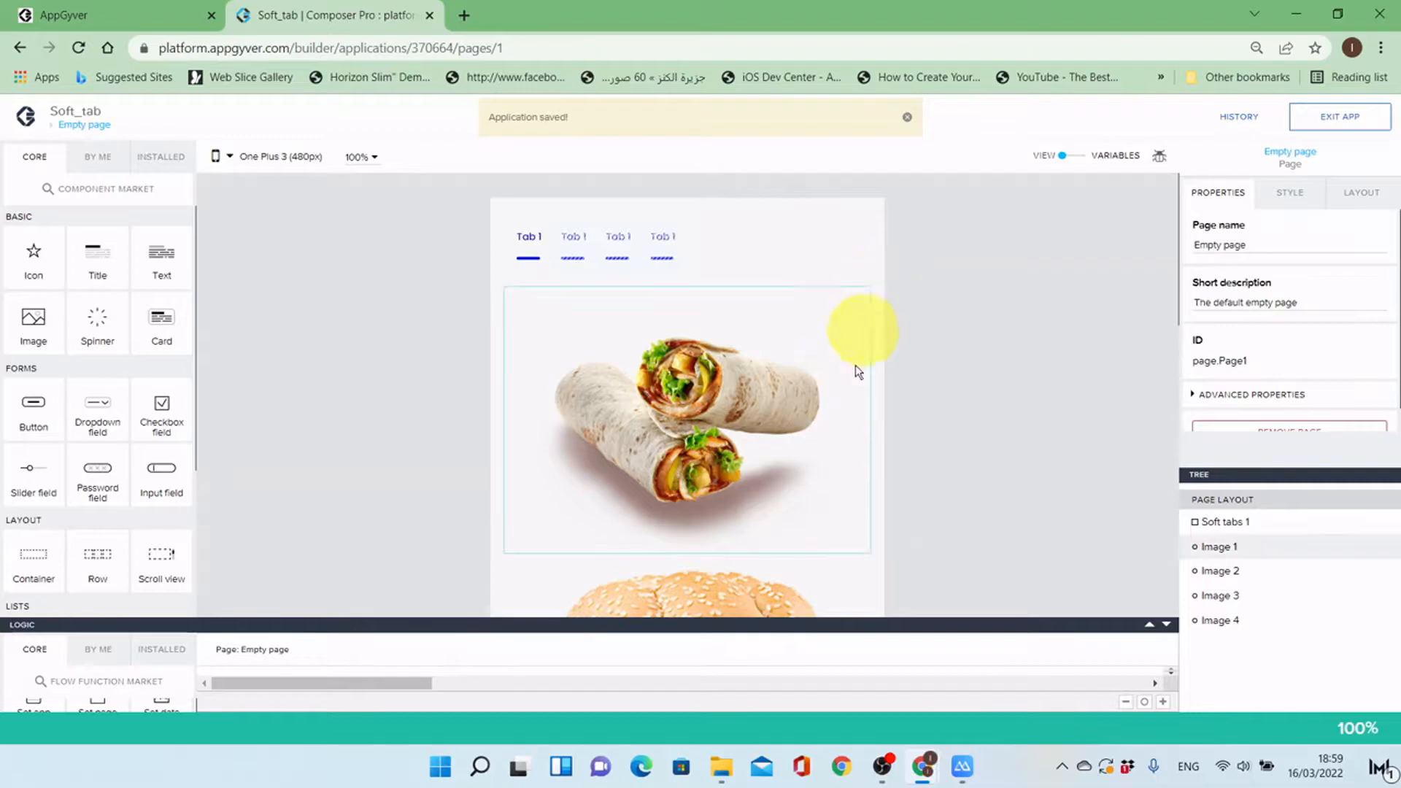
pyautogui.moveTo(774, 632); pyautogui.dragTo(781, 420)
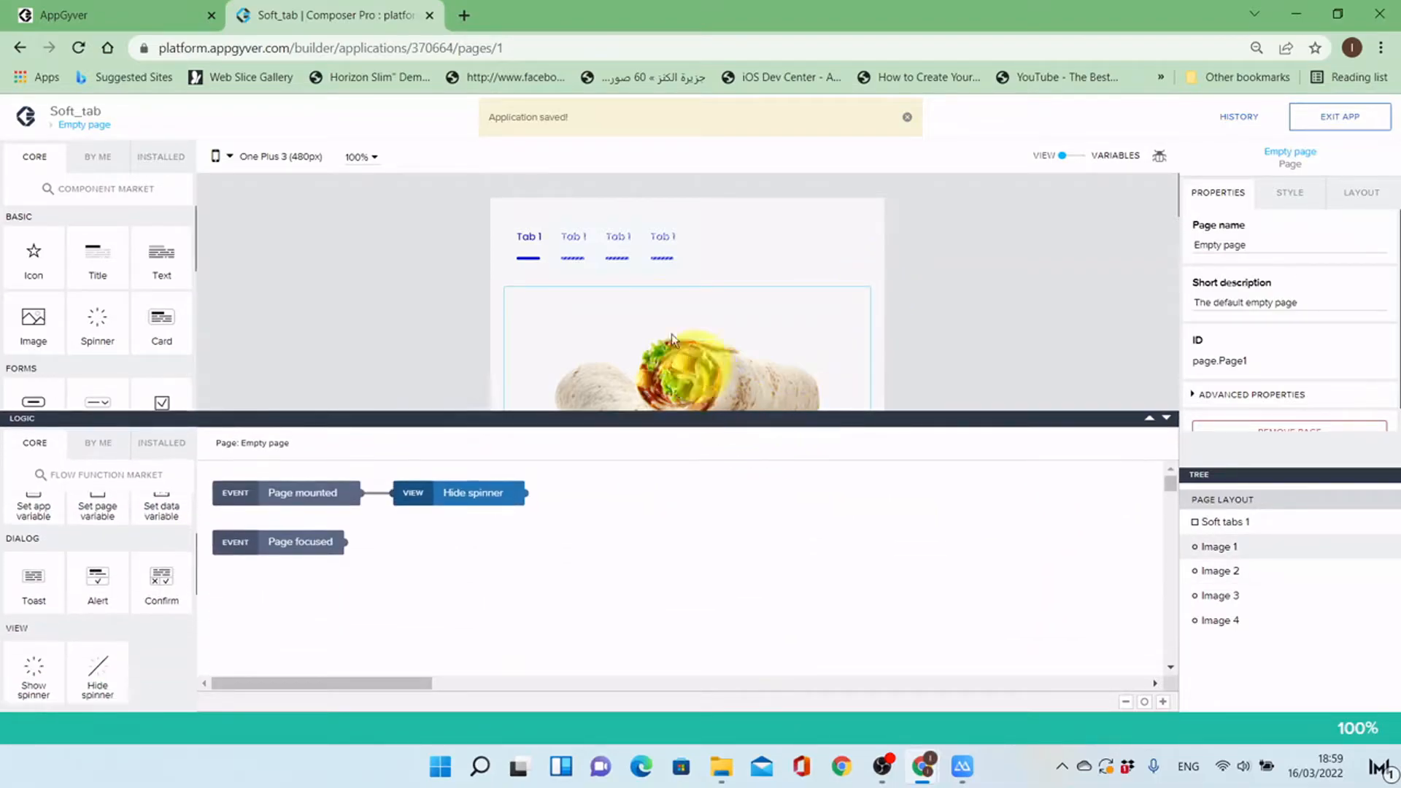
pyautogui.click(733, 251)
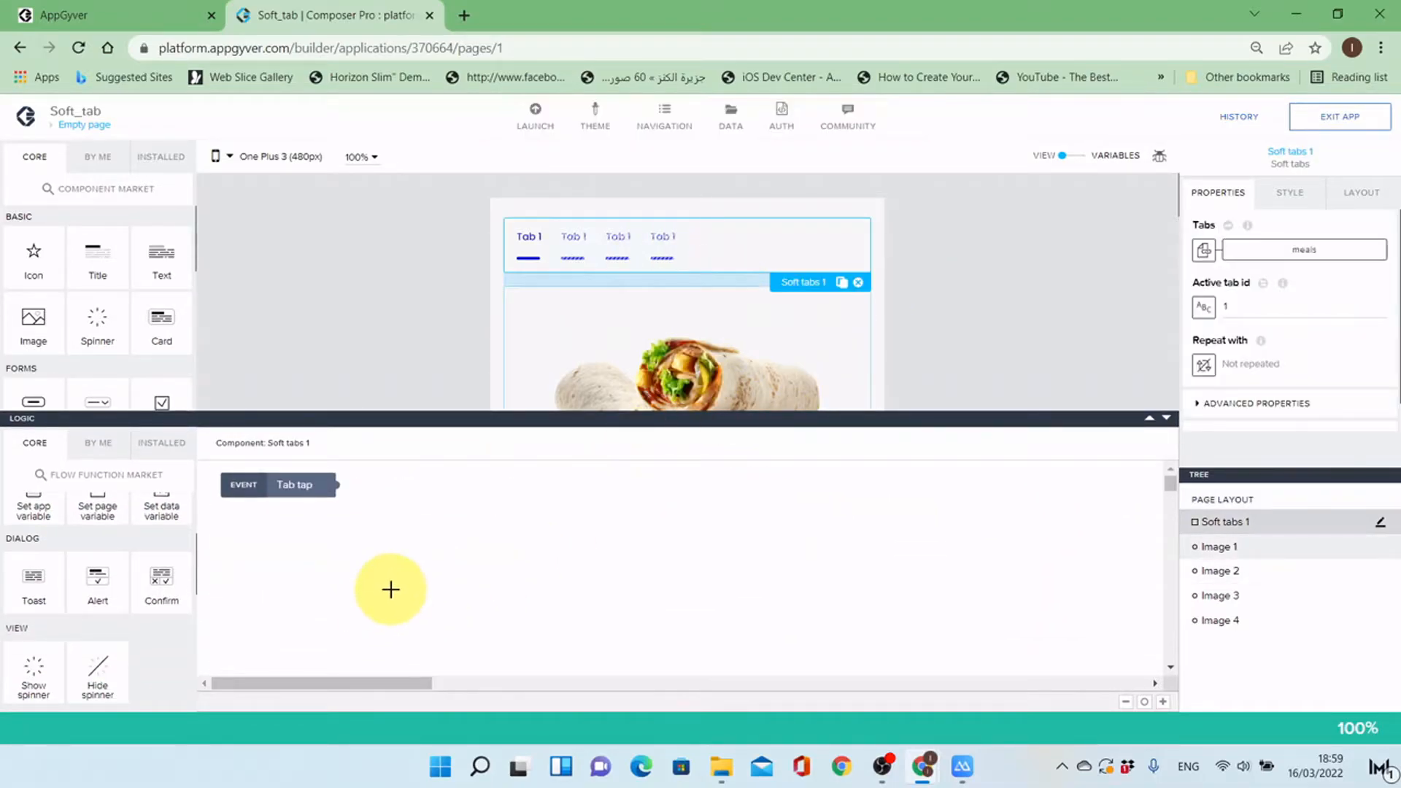
pyautogui.scroll(2, 116, 576)
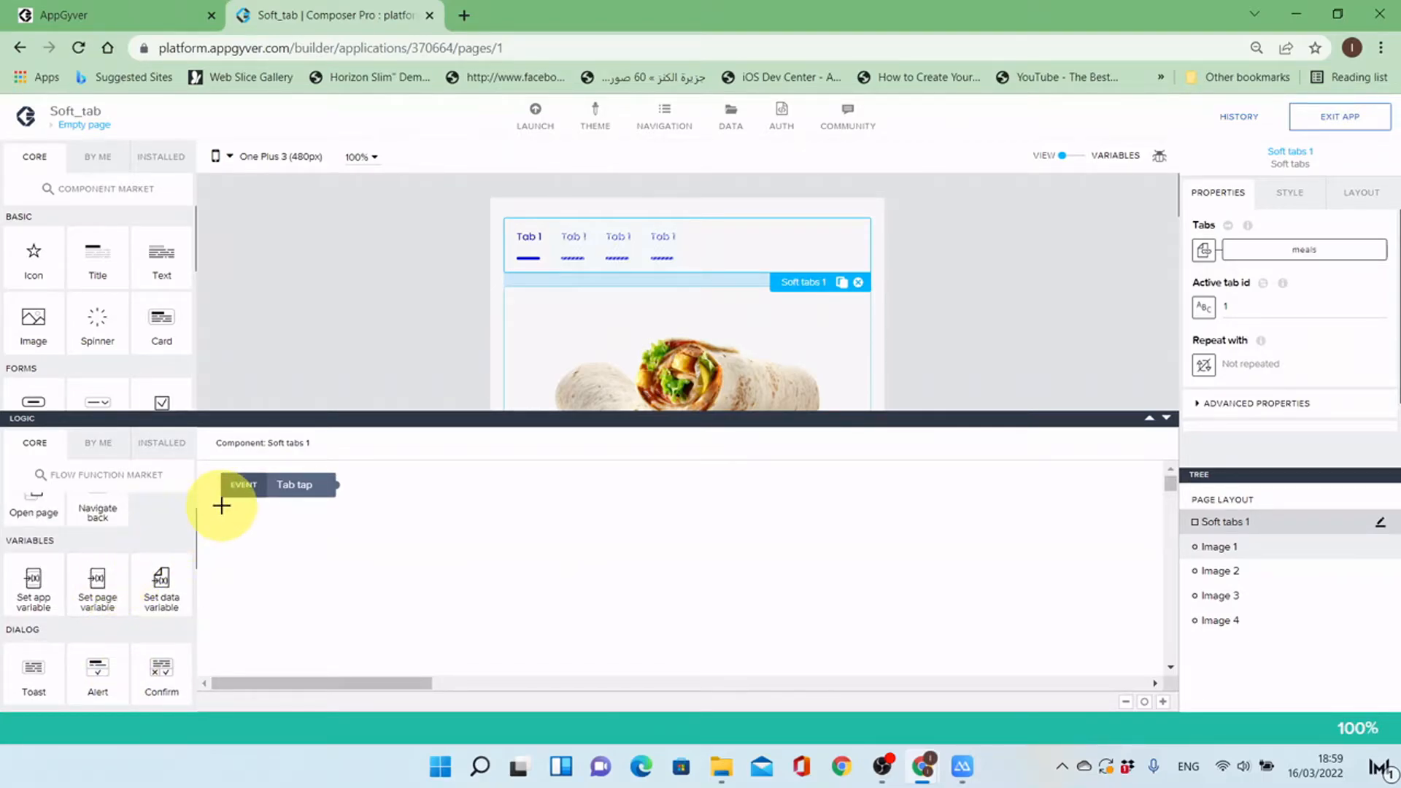
pyautogui.scroll(-3, 95, 584)
pyautogui.scroll(-1, 95, 584)
pyautogui.moveTo(94, 679); pyautogui.dragTo(306, 533)
pyautogui.click(1370, 251)
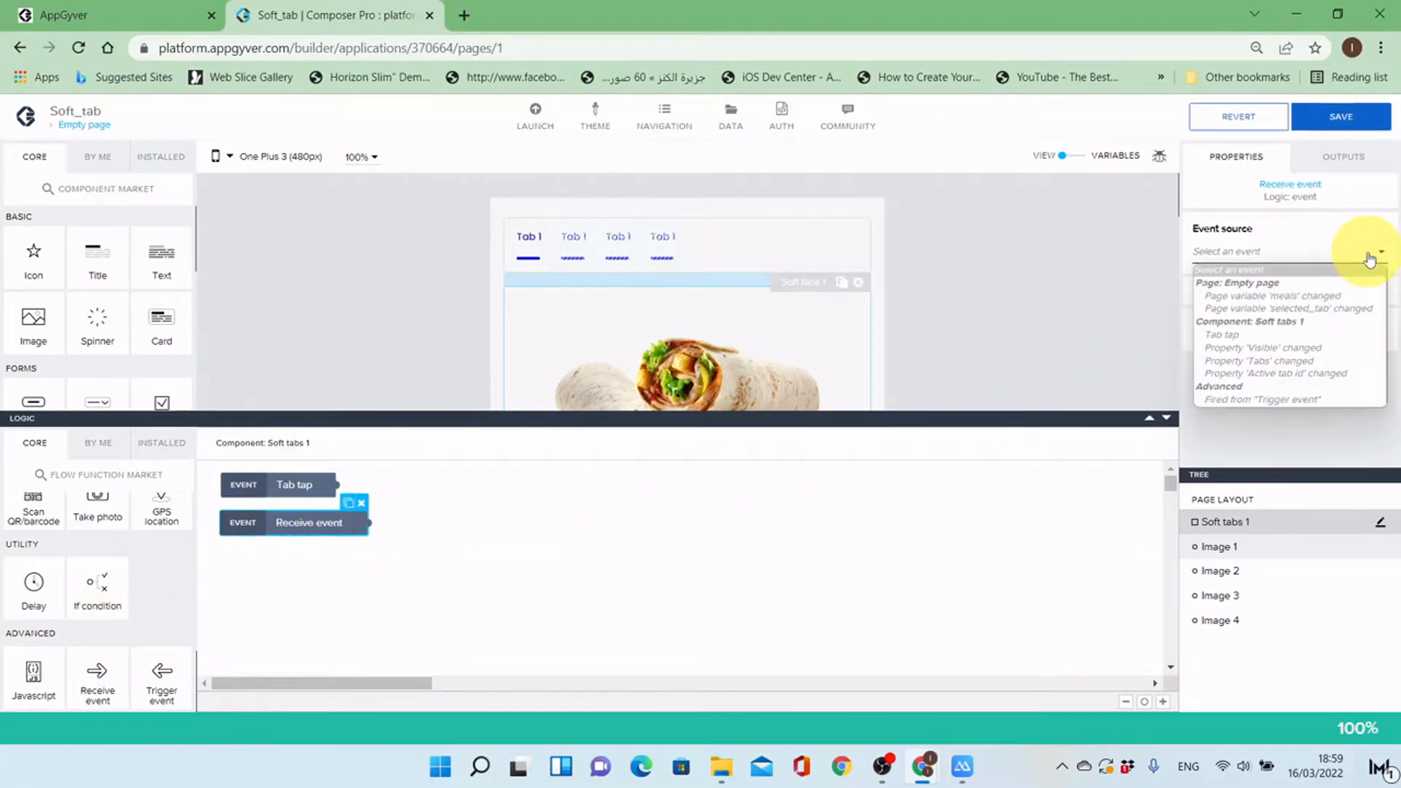
pyautogui.click(1321, 373)
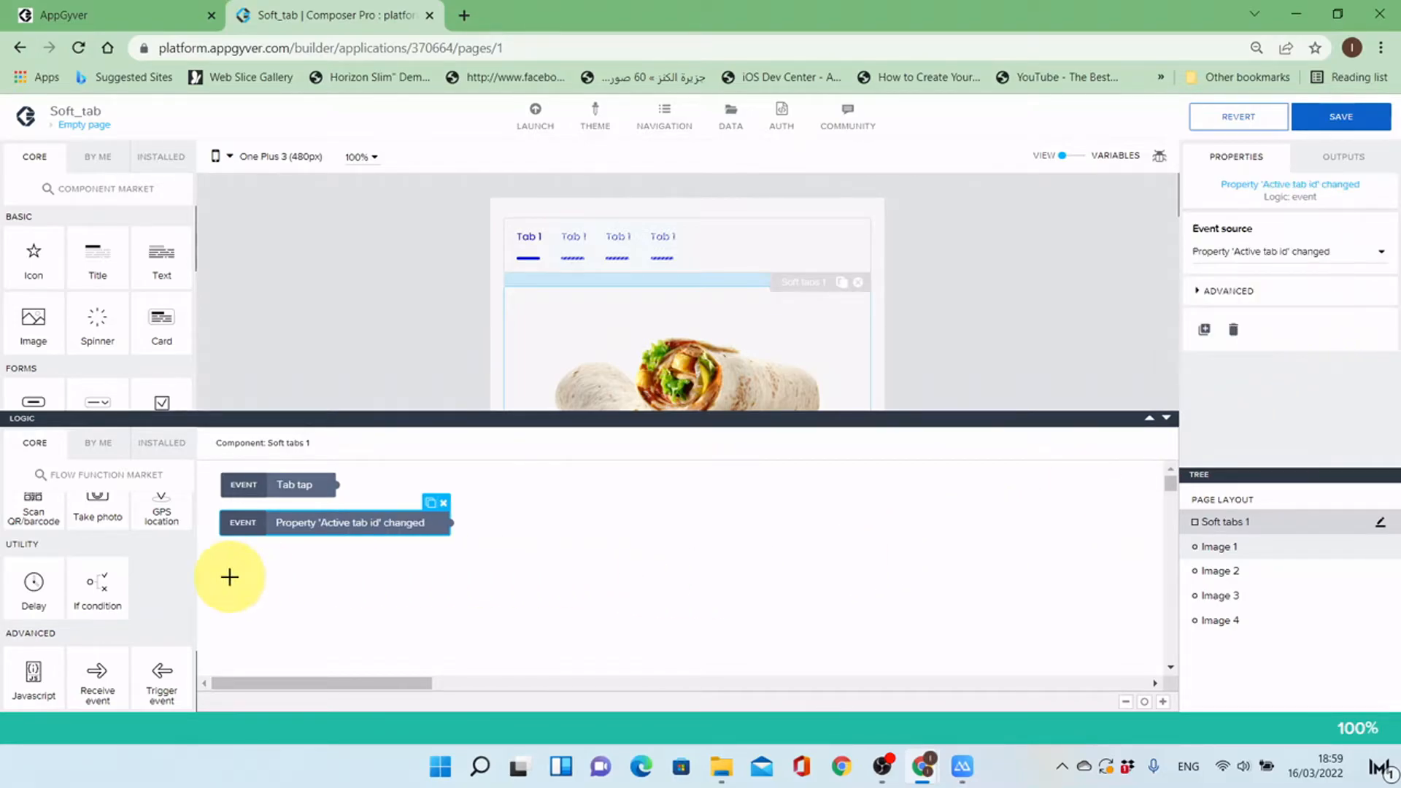
# Step: Add a Set page variable node to the Soft tabs logic and connect it to the 'Active tab id' changed event
pyautogui.scroll(5, 162, 602)
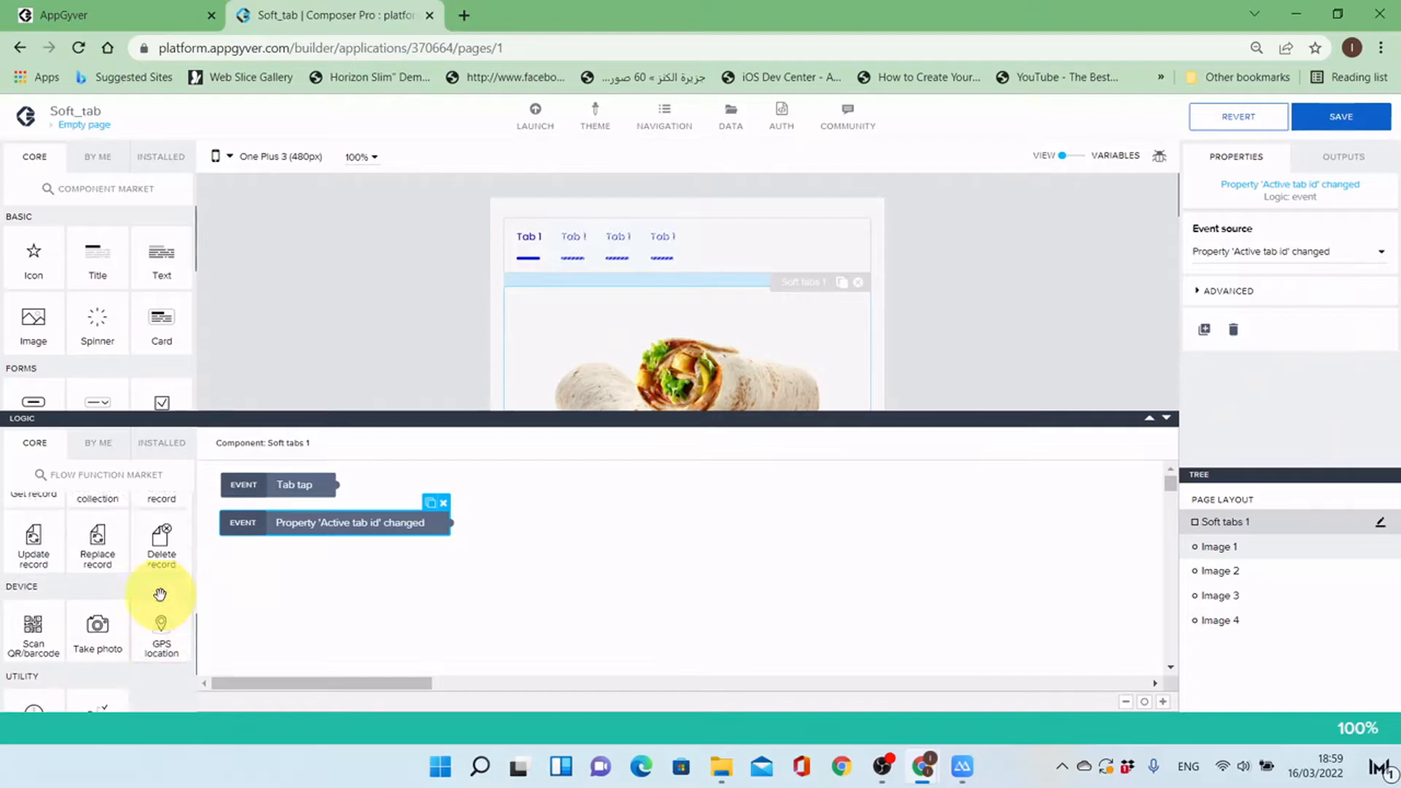
pyautogui.scroll(3, 162, 602)
pyautogui.moveTo(97, 619); pyautogui.dragTo(626, 523)
pyautogui.moveTo(450, 522); pyautogui.dragTo(565, 569)
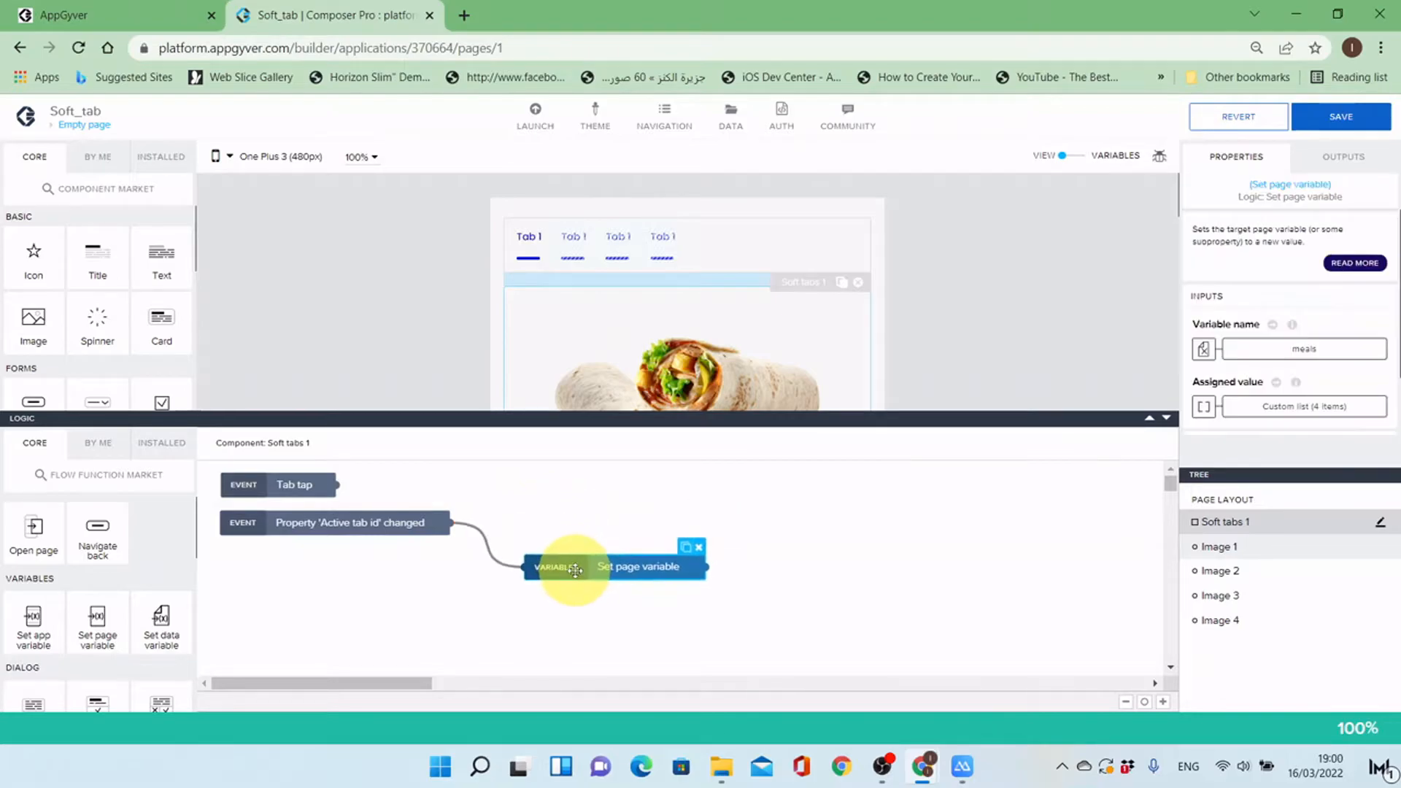
# Step: Bind the Set page variable node's variable name to the whole selected_tab page variable
pyautogui.click(1205, 349)
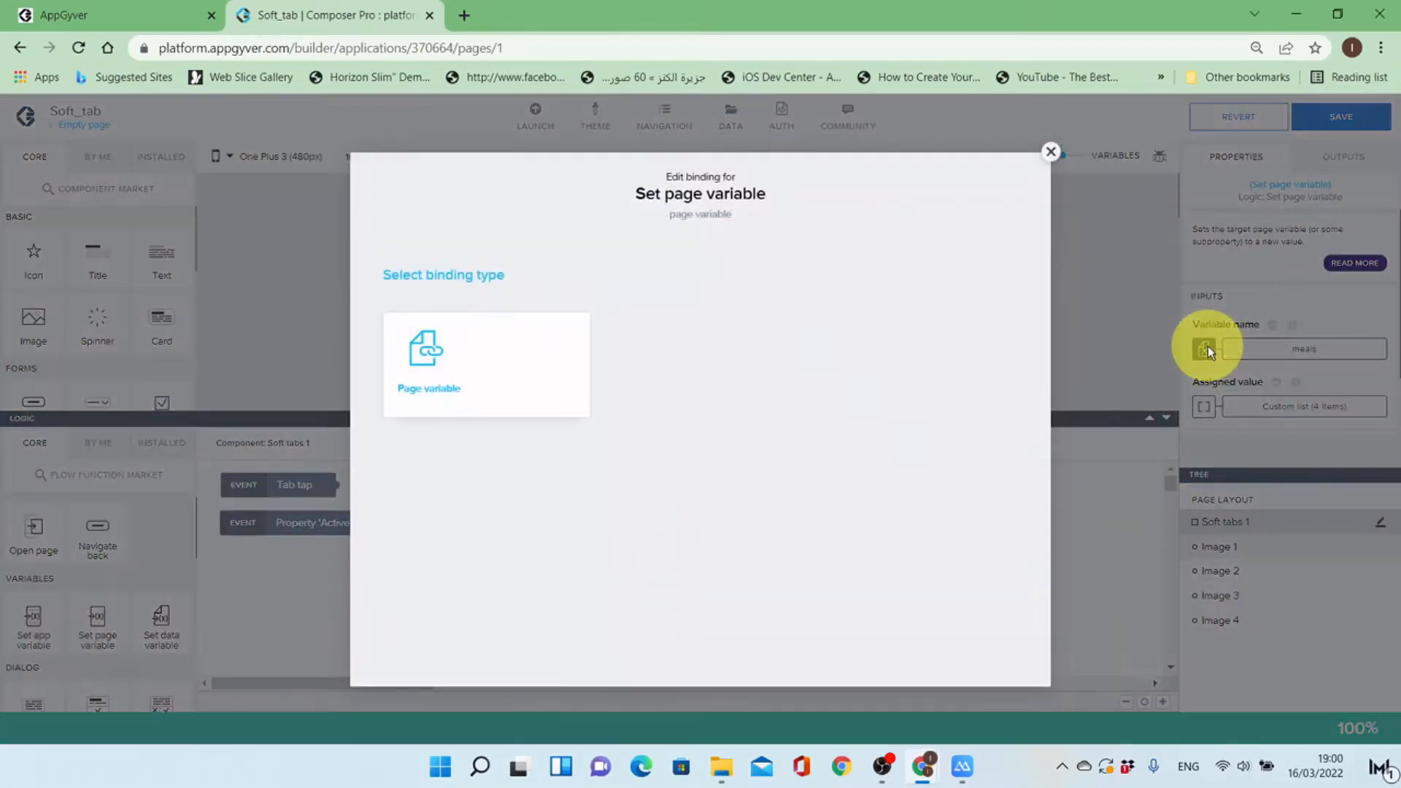
pyautogui.click(469, 353)
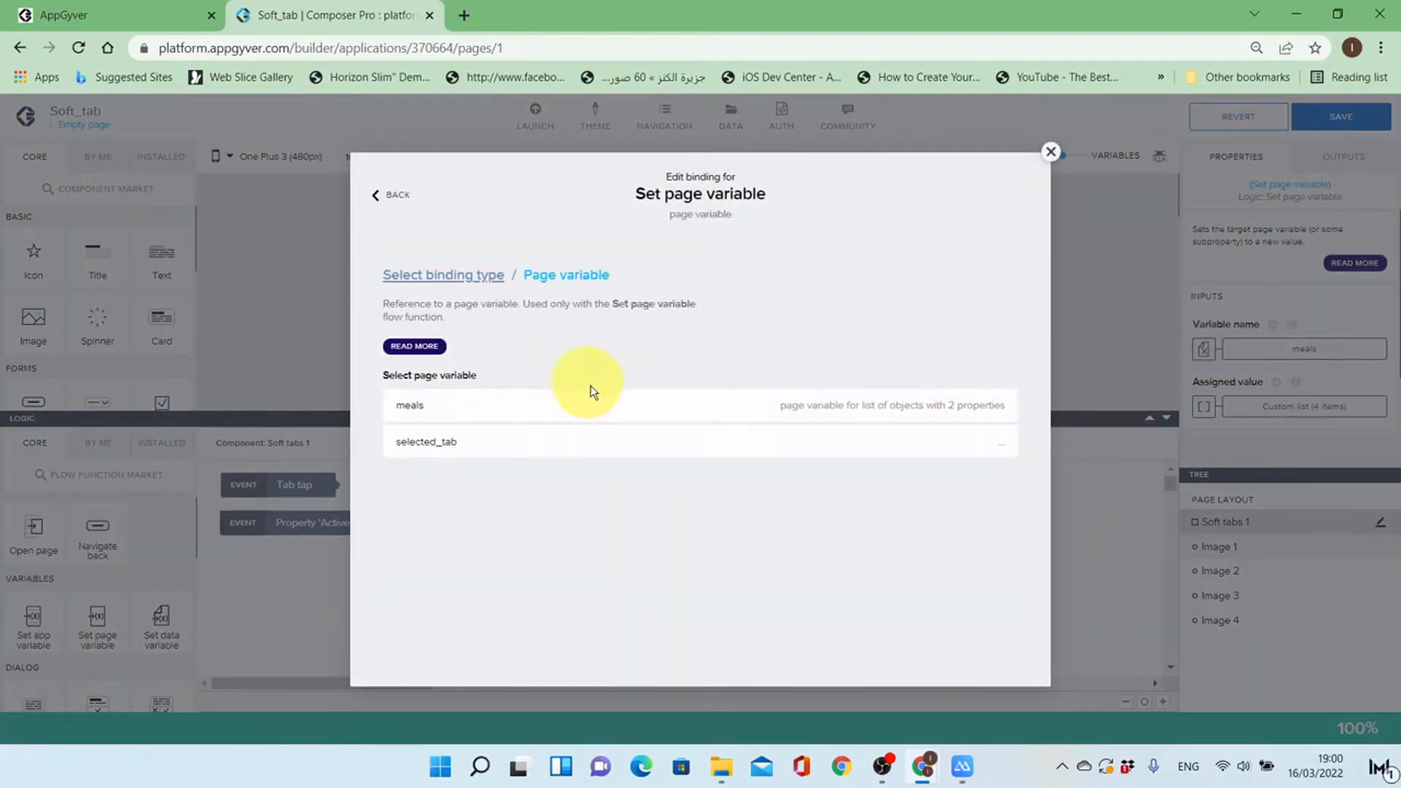
pyautogui.click(538, 449)
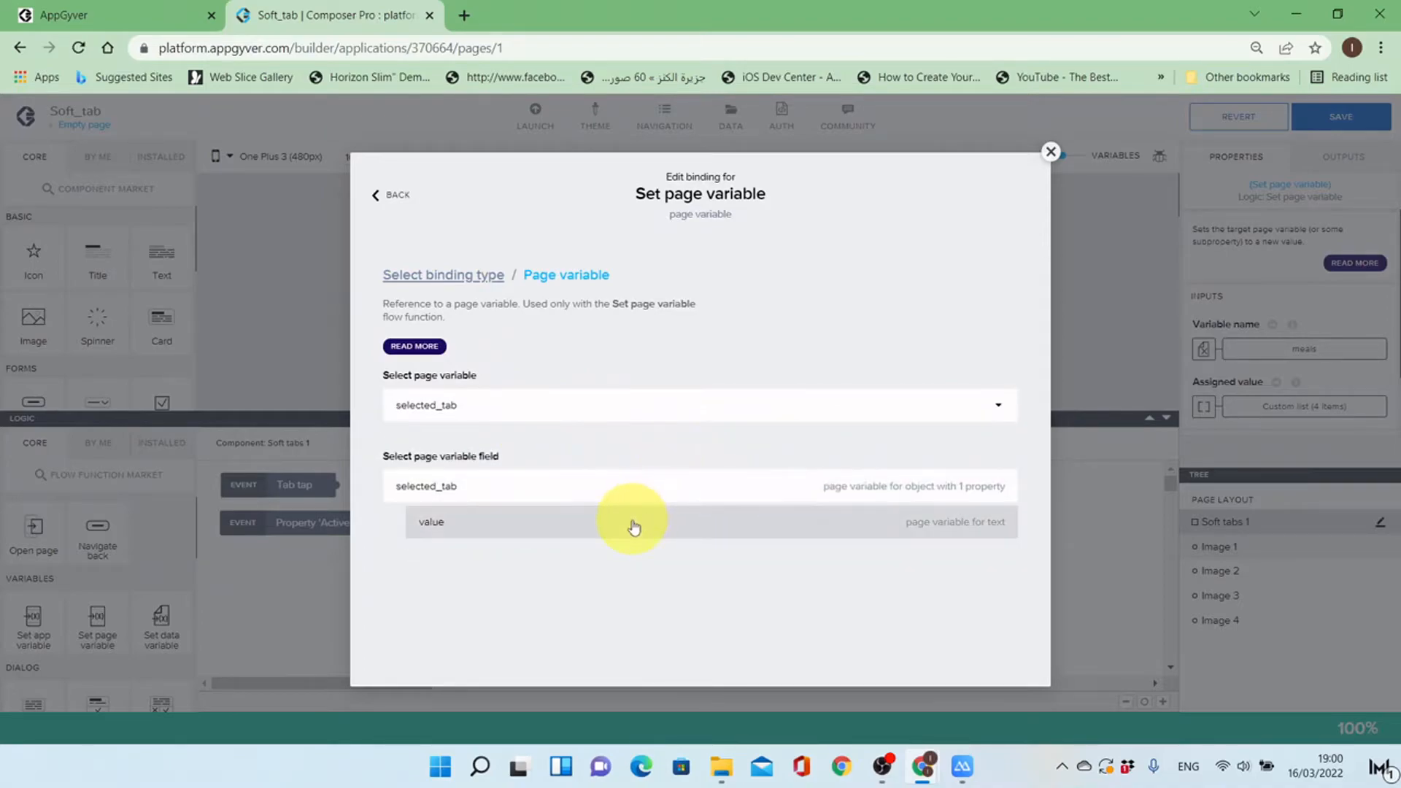
pyautogui.click(640, 488)
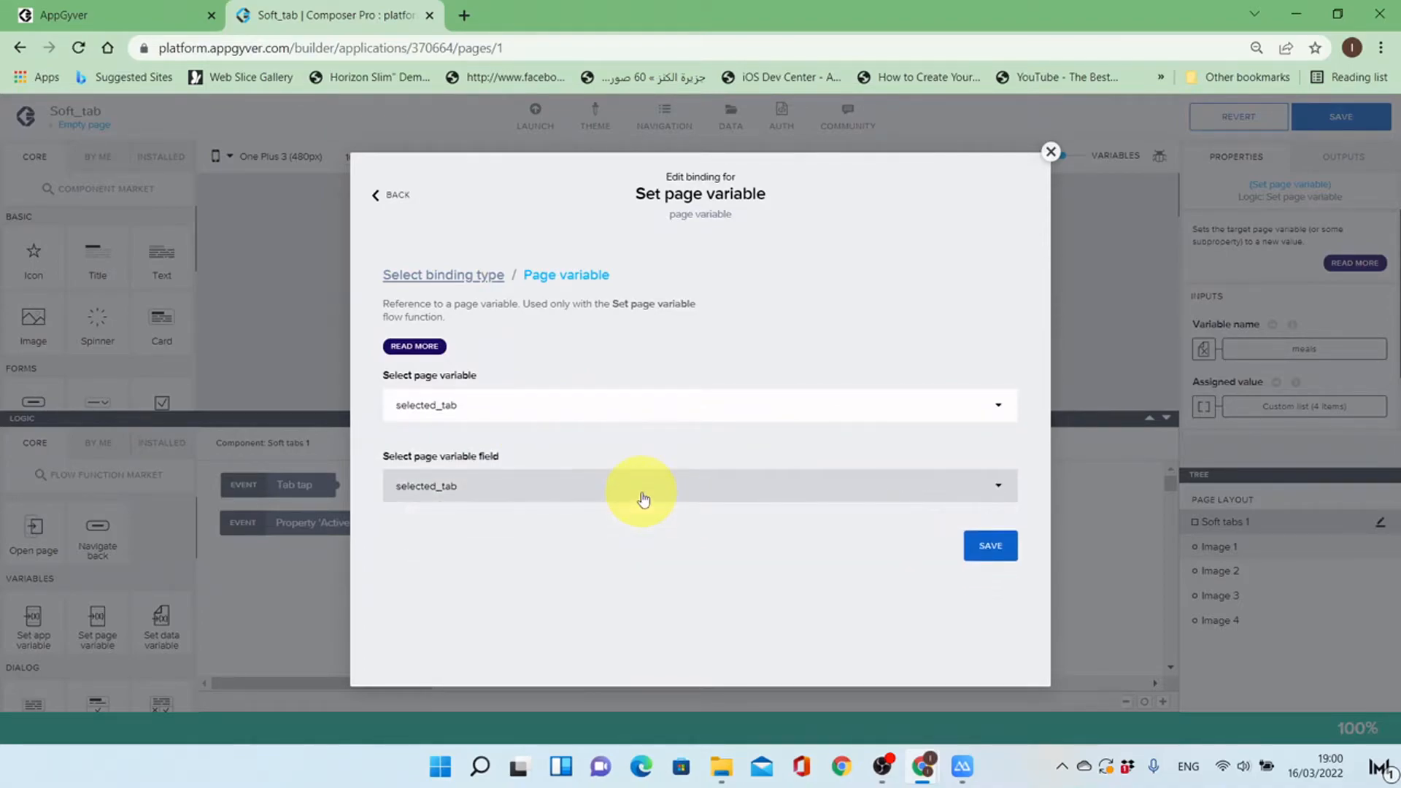
pyautogui.click(993, 547)
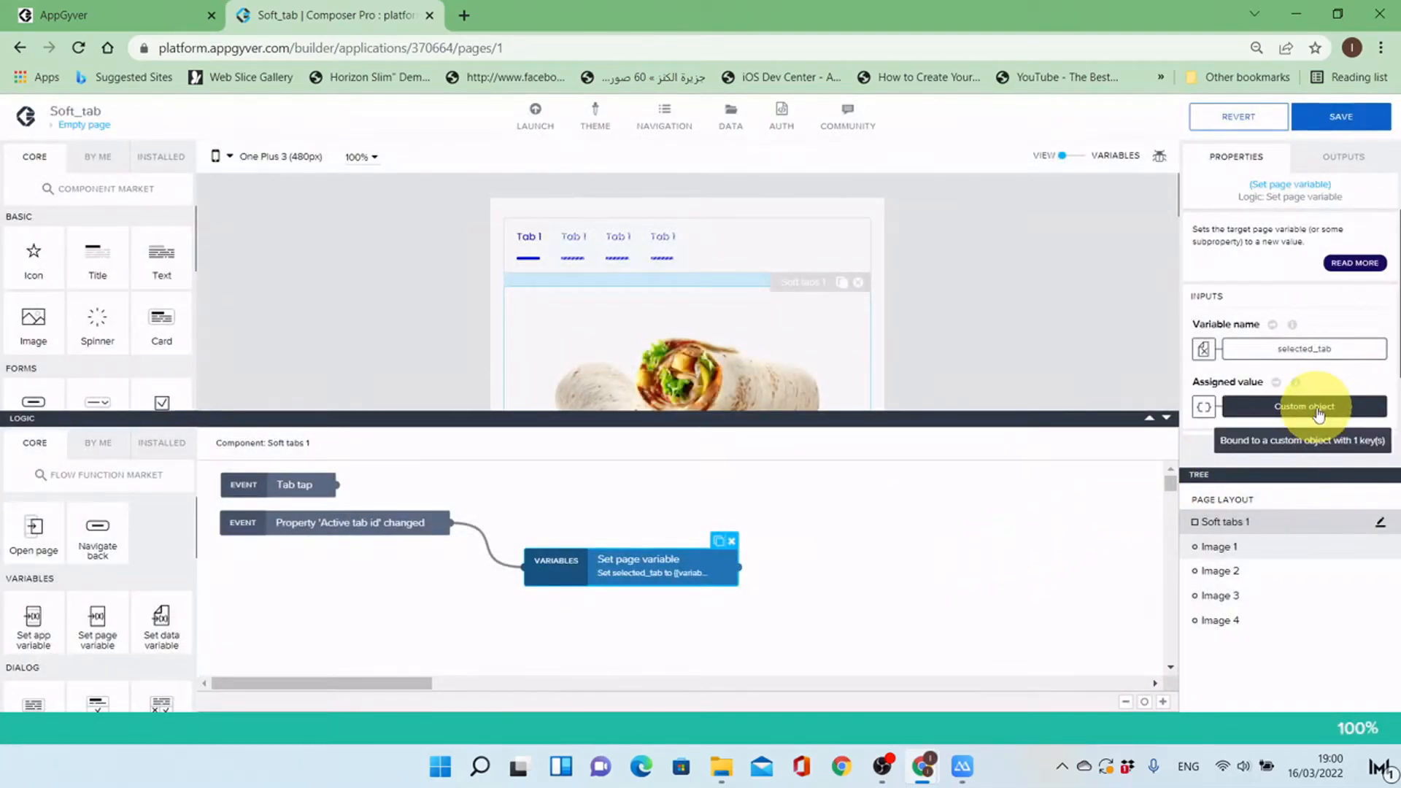
# Step: Bind the node's assigned value to the Receive event / Event object output of another node
pyautogui.click(1203, 406)
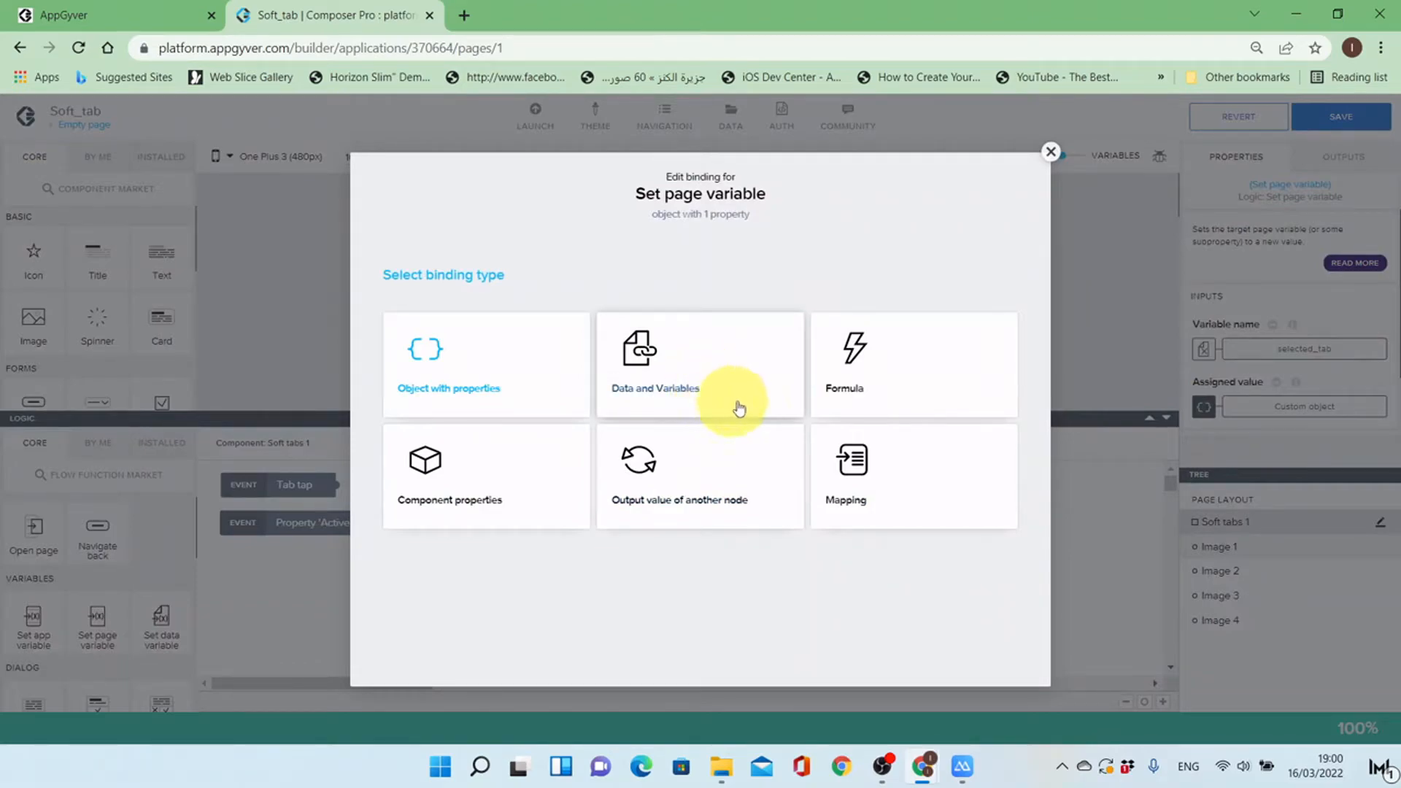
pyautogui.click(699, 470)
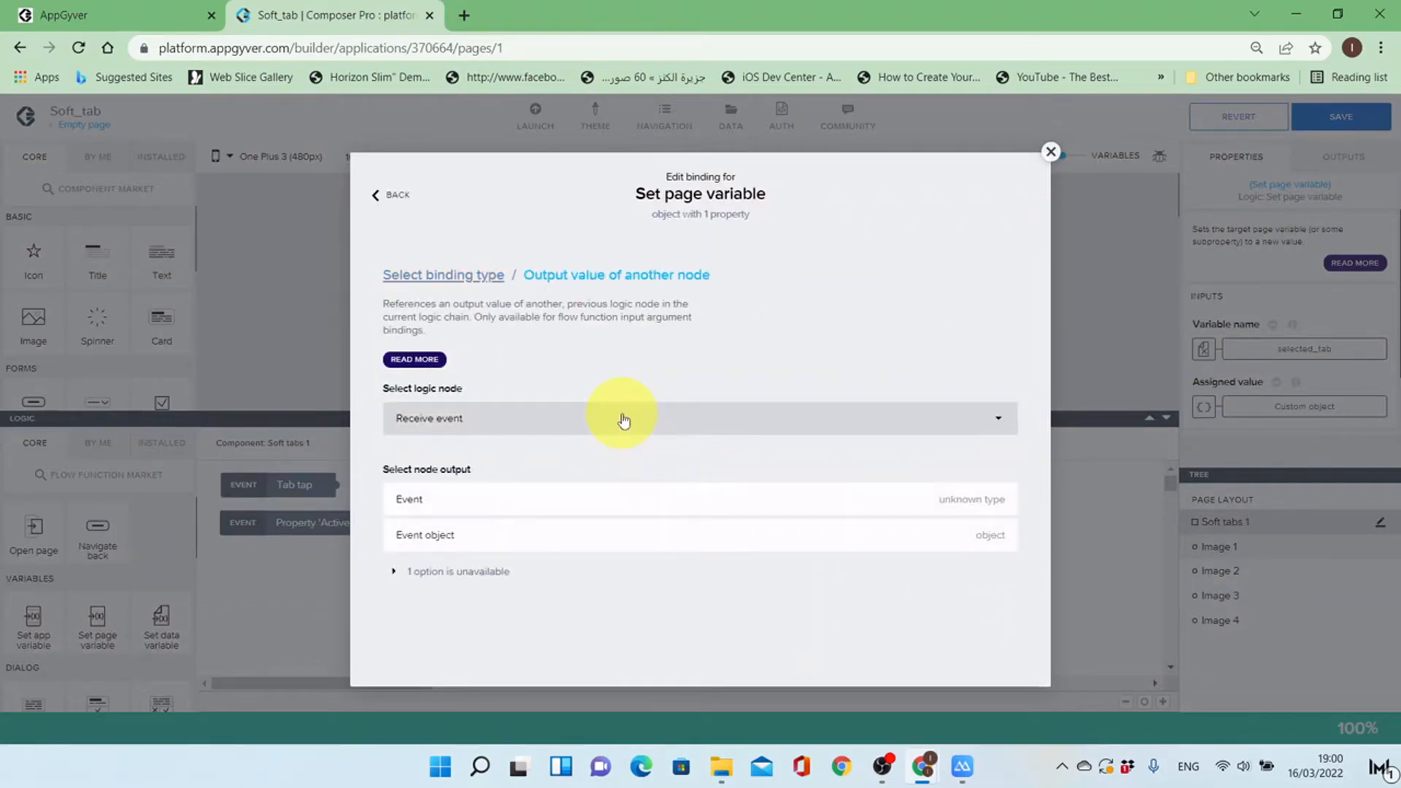
pyautogui.click(569, 537)
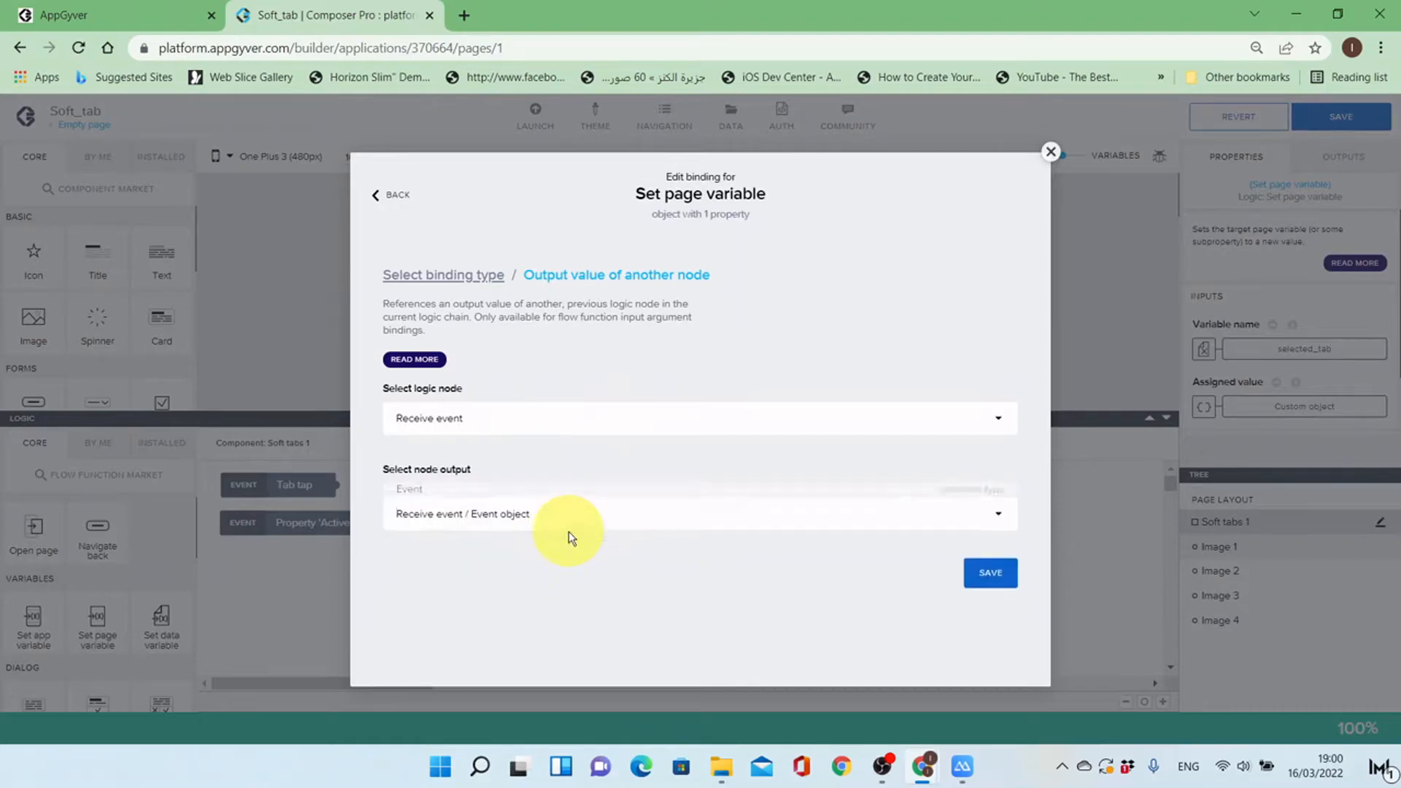
pyautogui.click(863, 497)
pyautogui.click(482, 572)
pyautogui.click(482, 572)
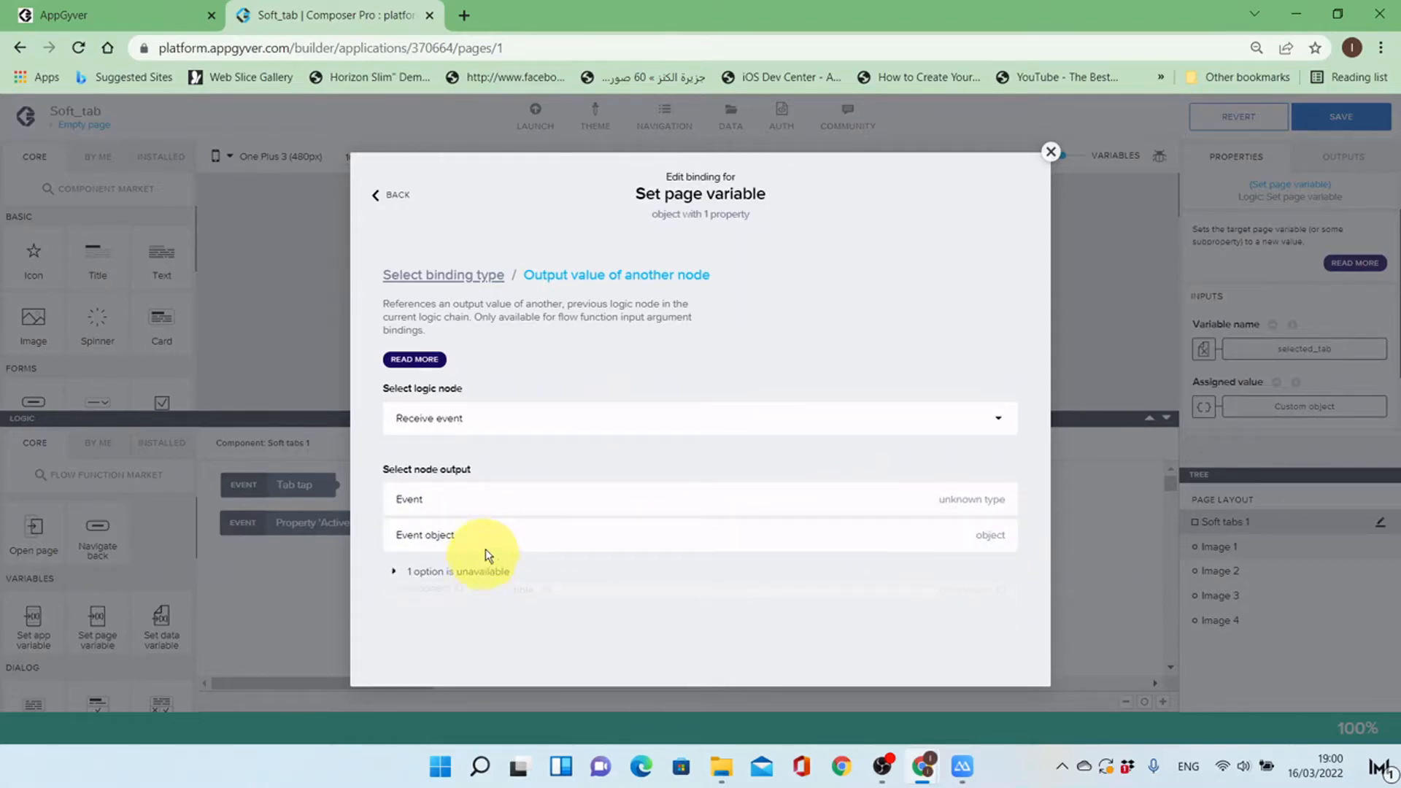
pyautogui.click(494, 535)
pyautogui.click(992, 560)
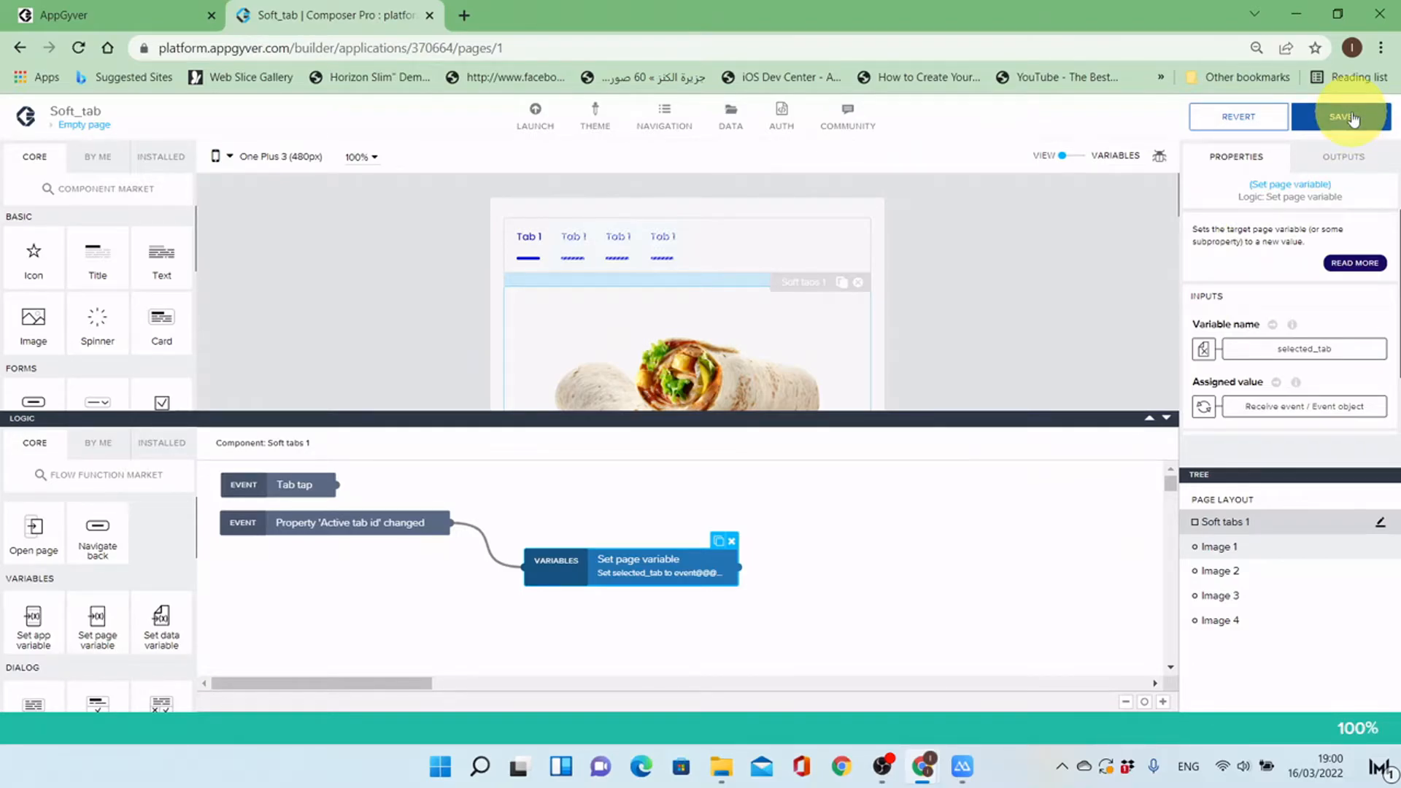
pyautogui.moveTo(674, 560); pyautogui.dragTo(653, 561)
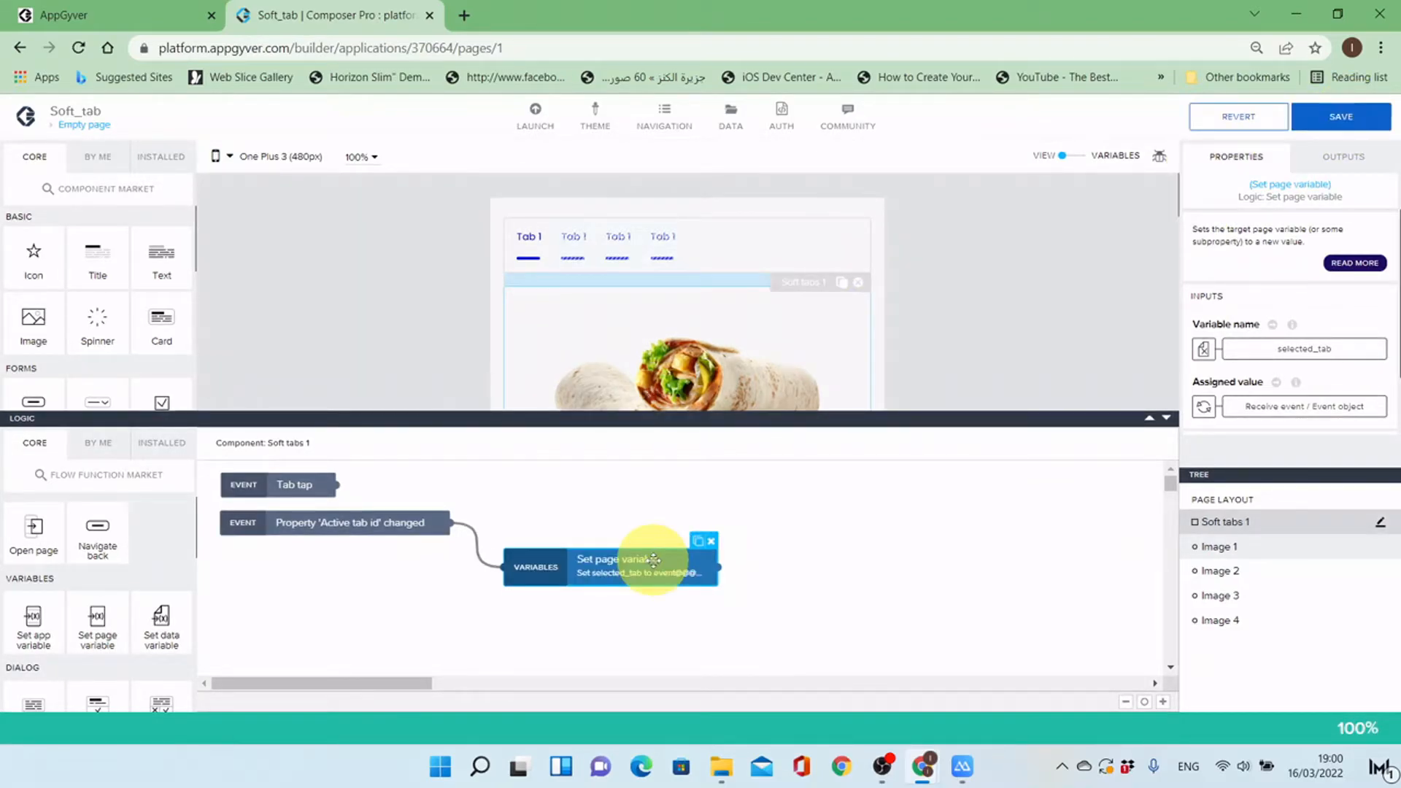
# Step: Add an Alert node to the Soft tabs logic and connect it after the Set page variable node
pyautogui.scroll(-1, 106, 558)
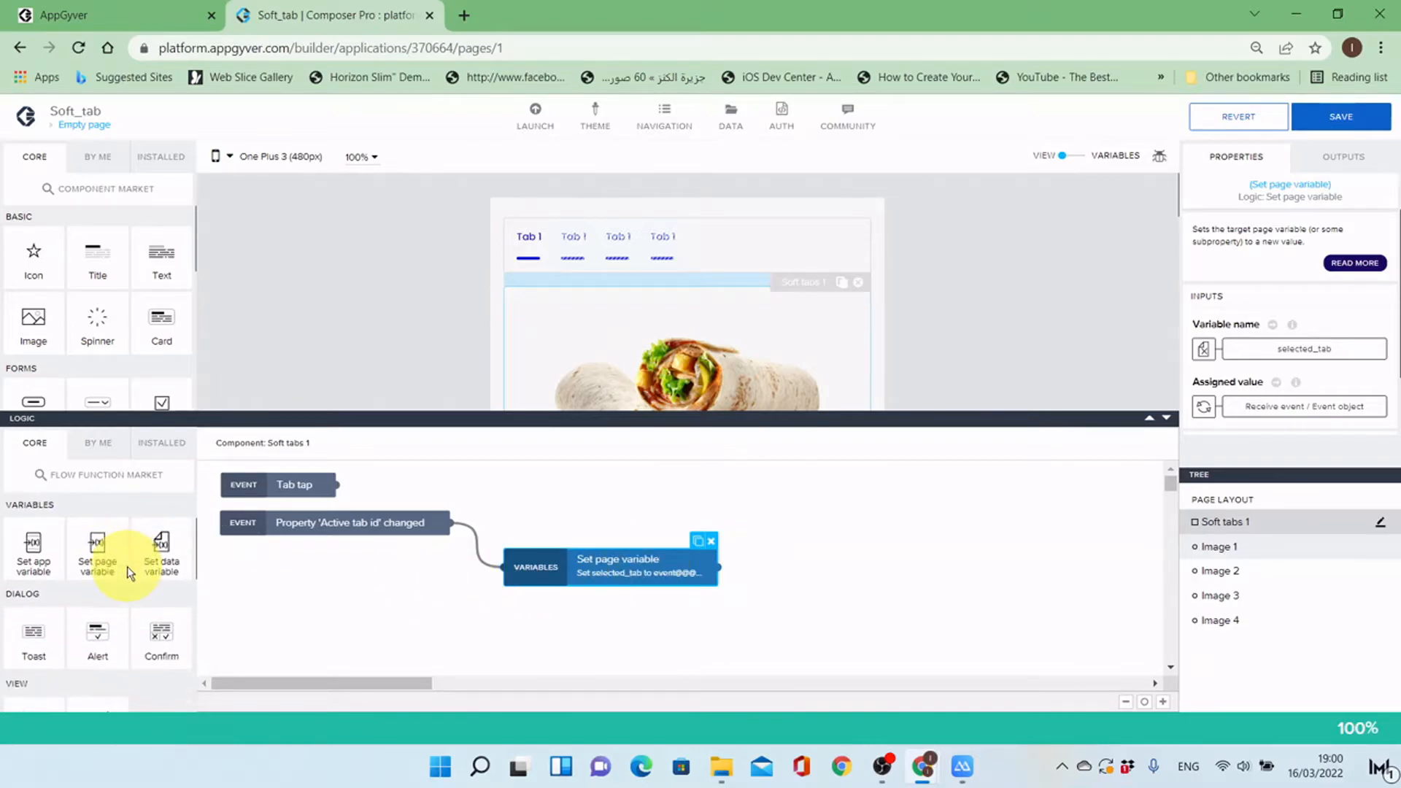
pyautogui.moveTo(98, 639); pyautogui.dragTo(895, 537)
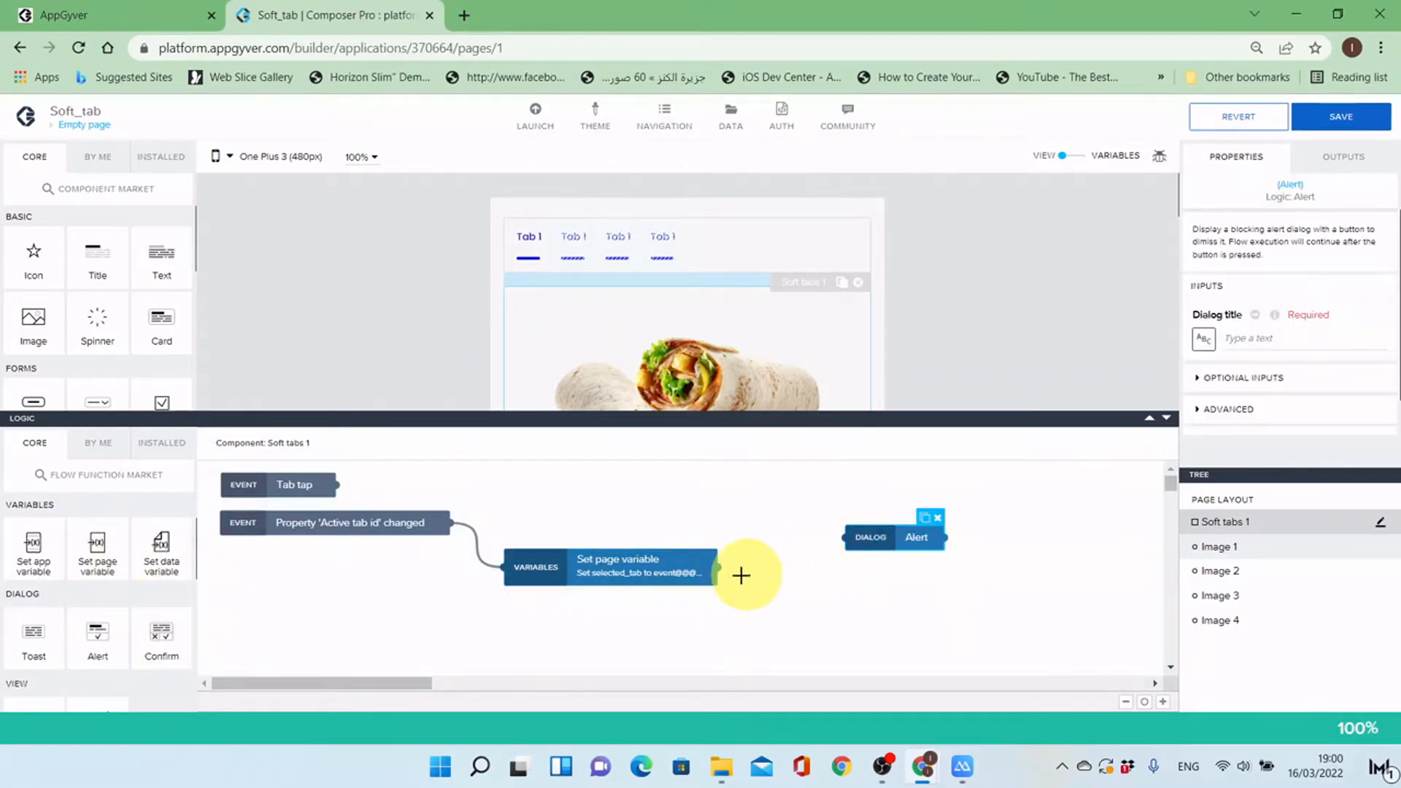
pyautogui.moveTo(724, 567); pyautogui.dragTo(854, 564)
# Step: Bind the Alert's dialog title to the page variable field selected_tab.value and save the application
pyautogui.click(1201, 339)
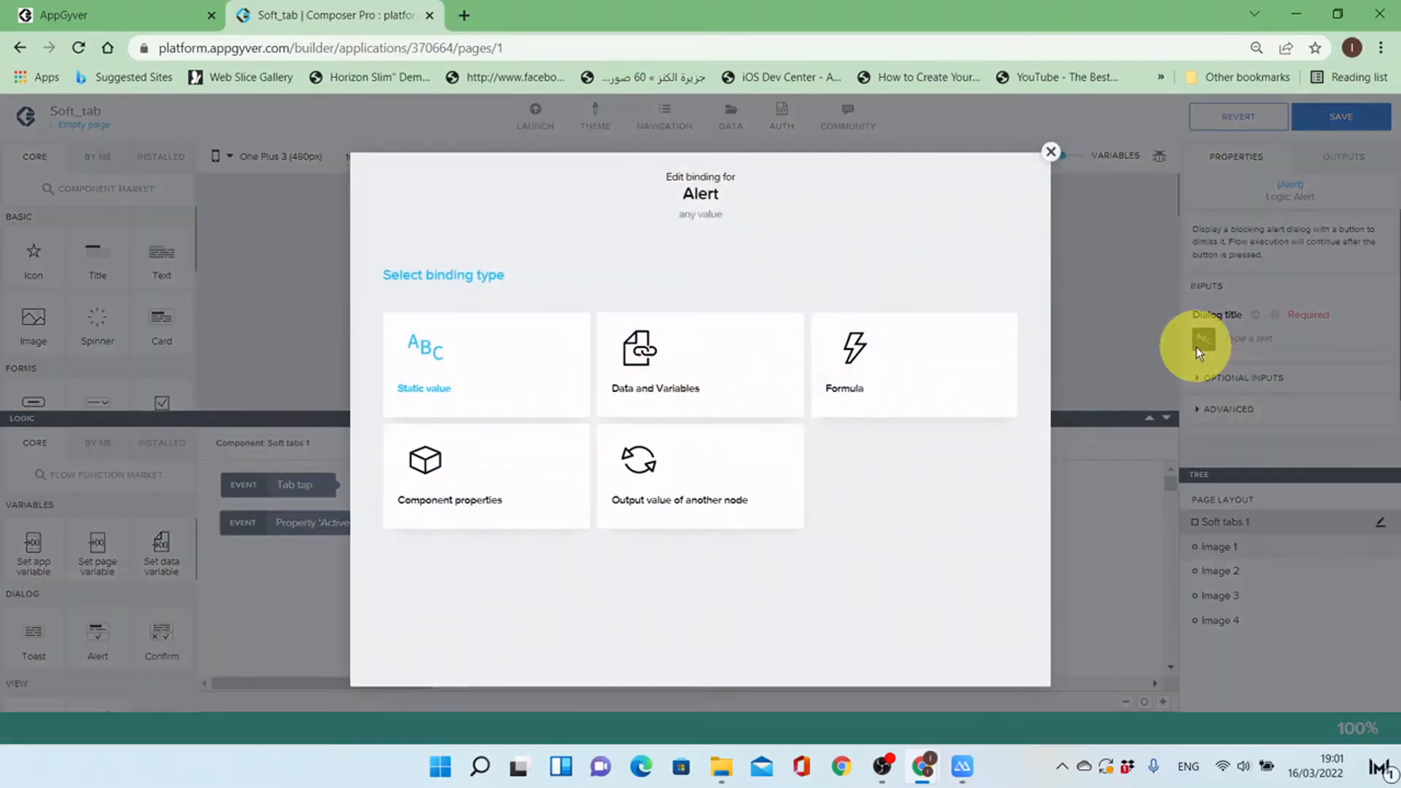
pyautogui.click(733, 377)
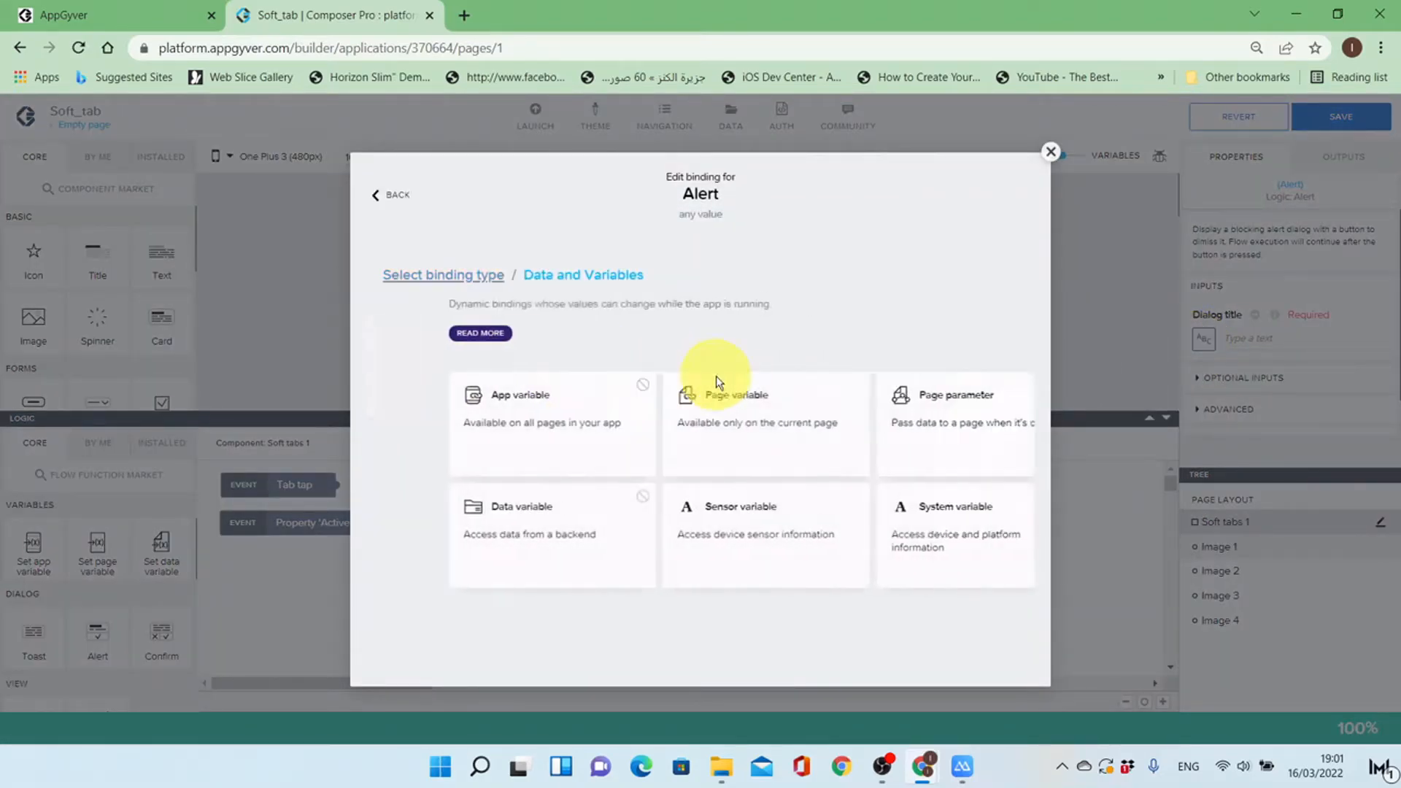
pyautogui.click(666, 397)
pyautogui.click(680, 441)
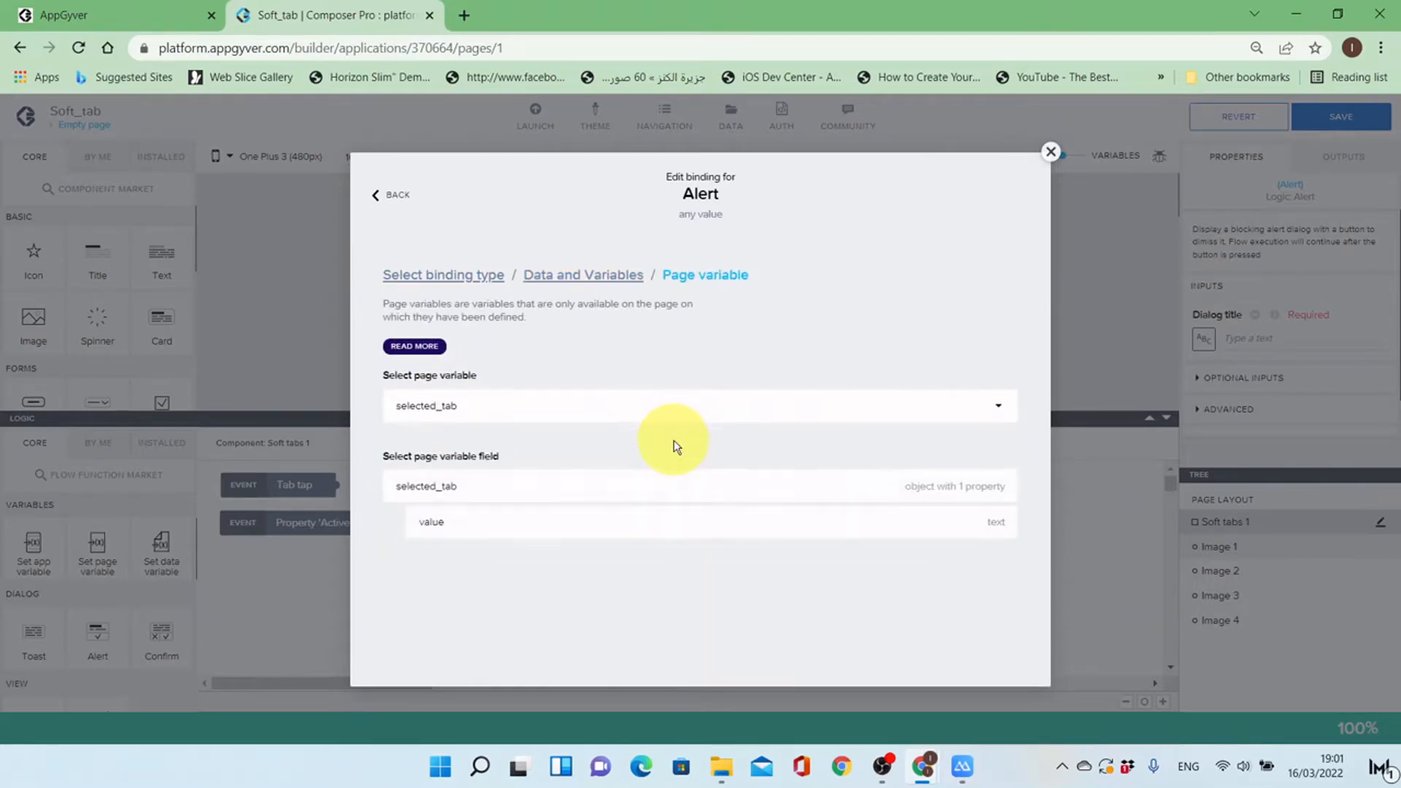
pyautogui.click(653, 520)
pyautogui.click(991, 553)
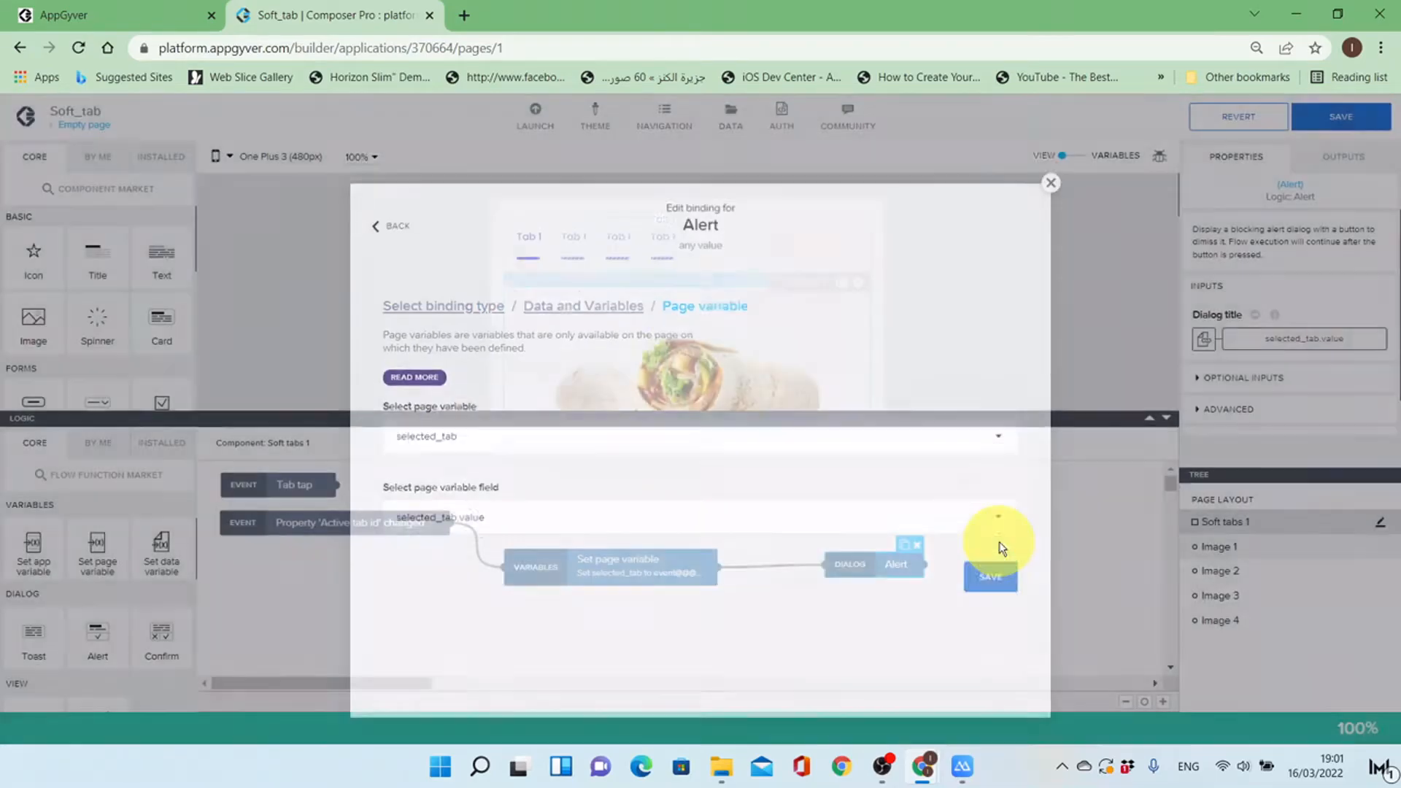
pyautogui.click(1338, 120)
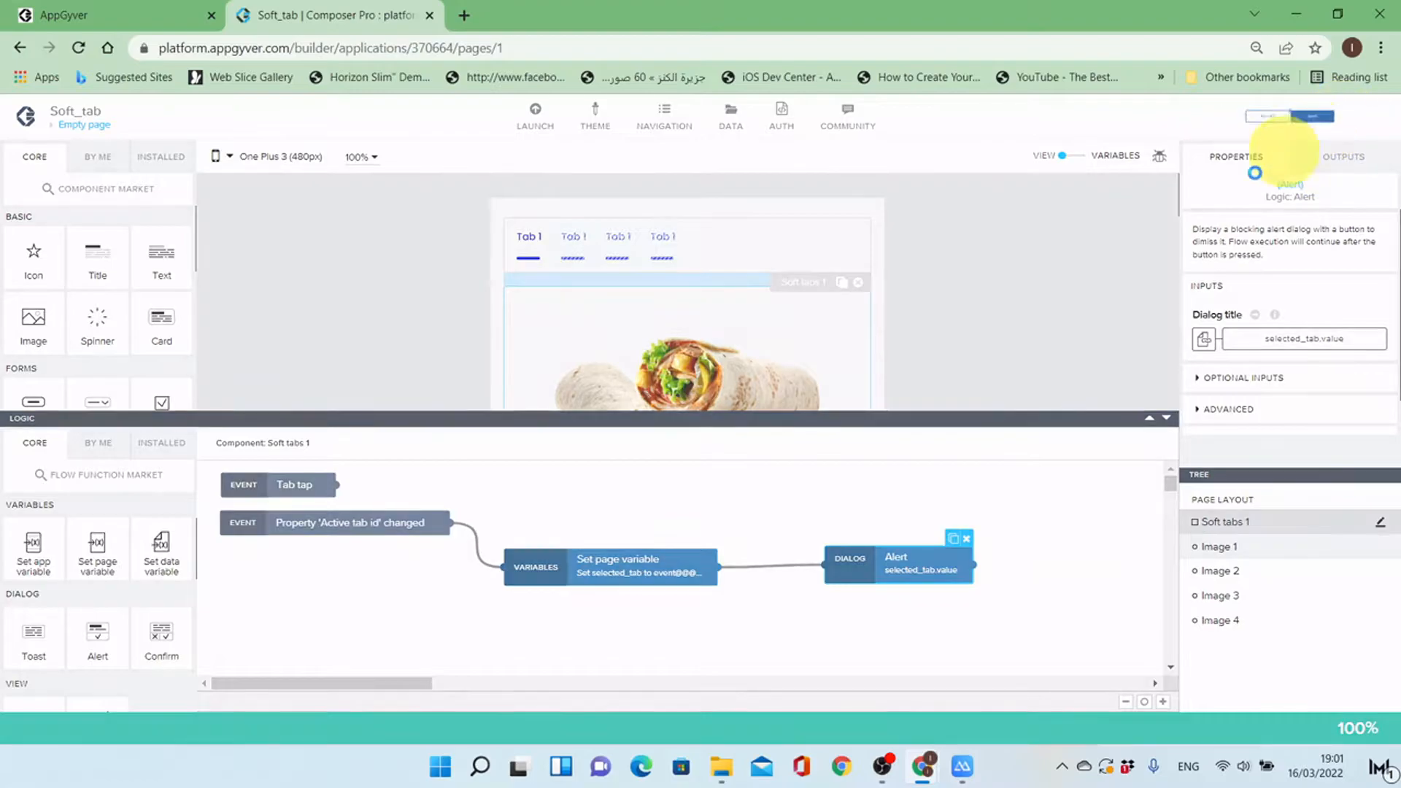
pyautogui.moveTo(891, 571); pyautogui.dragTo(850, 555)
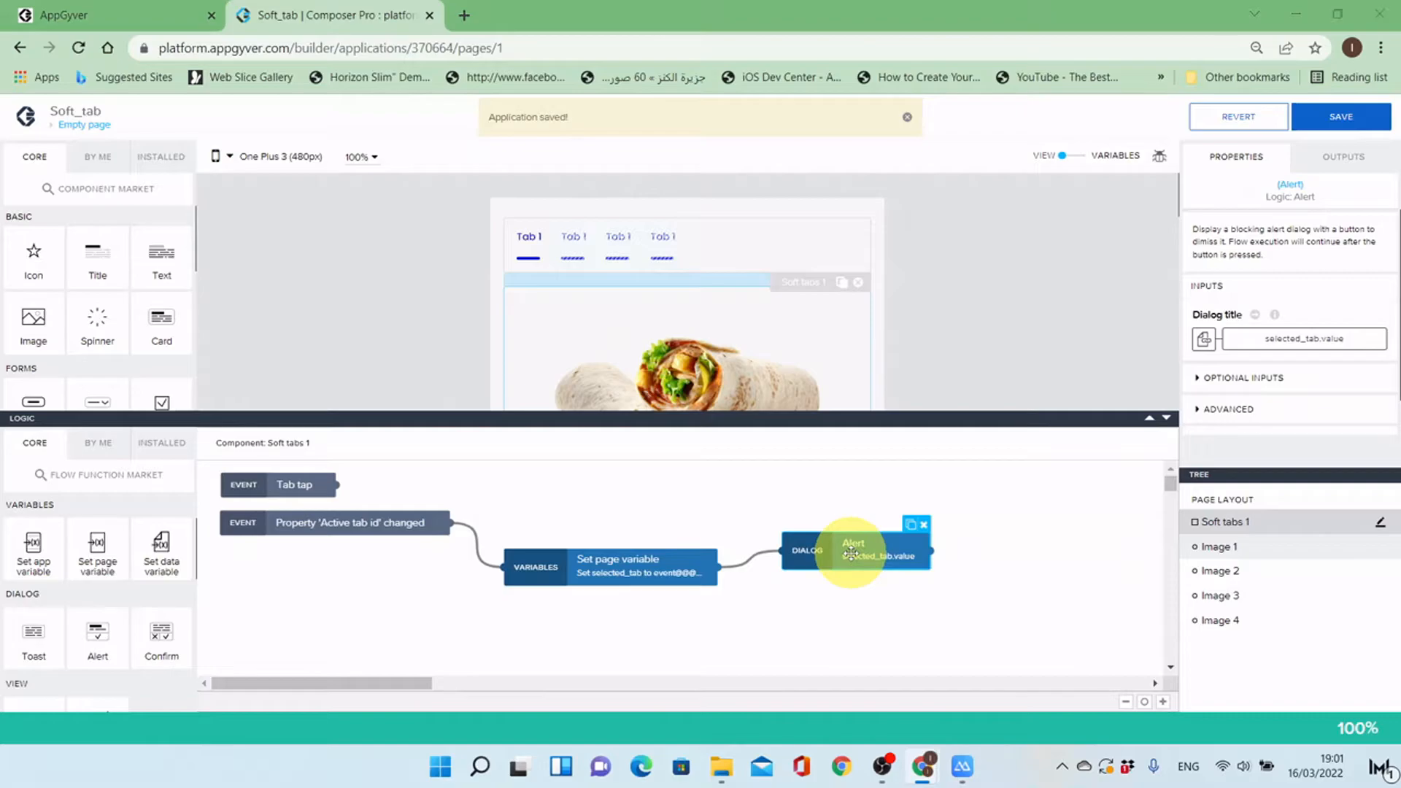
# Step: Check the running page's tabs in the ApowerMirror phone preview and return to the page editor
pyautogui.hotkey('alt', 'Tab')
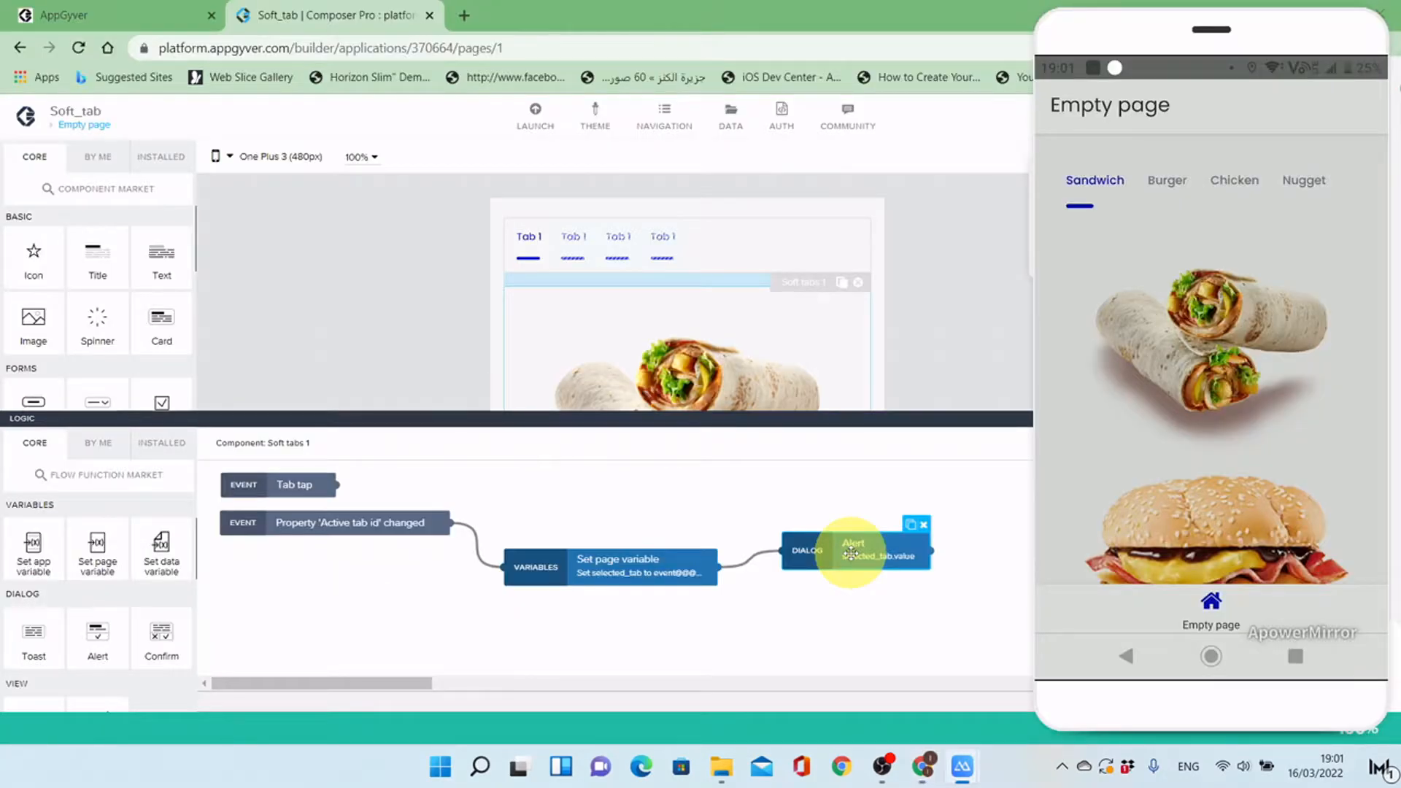
pyautogui.moveTo(1174, 38); pyautogui.dragTo(1166, 31)
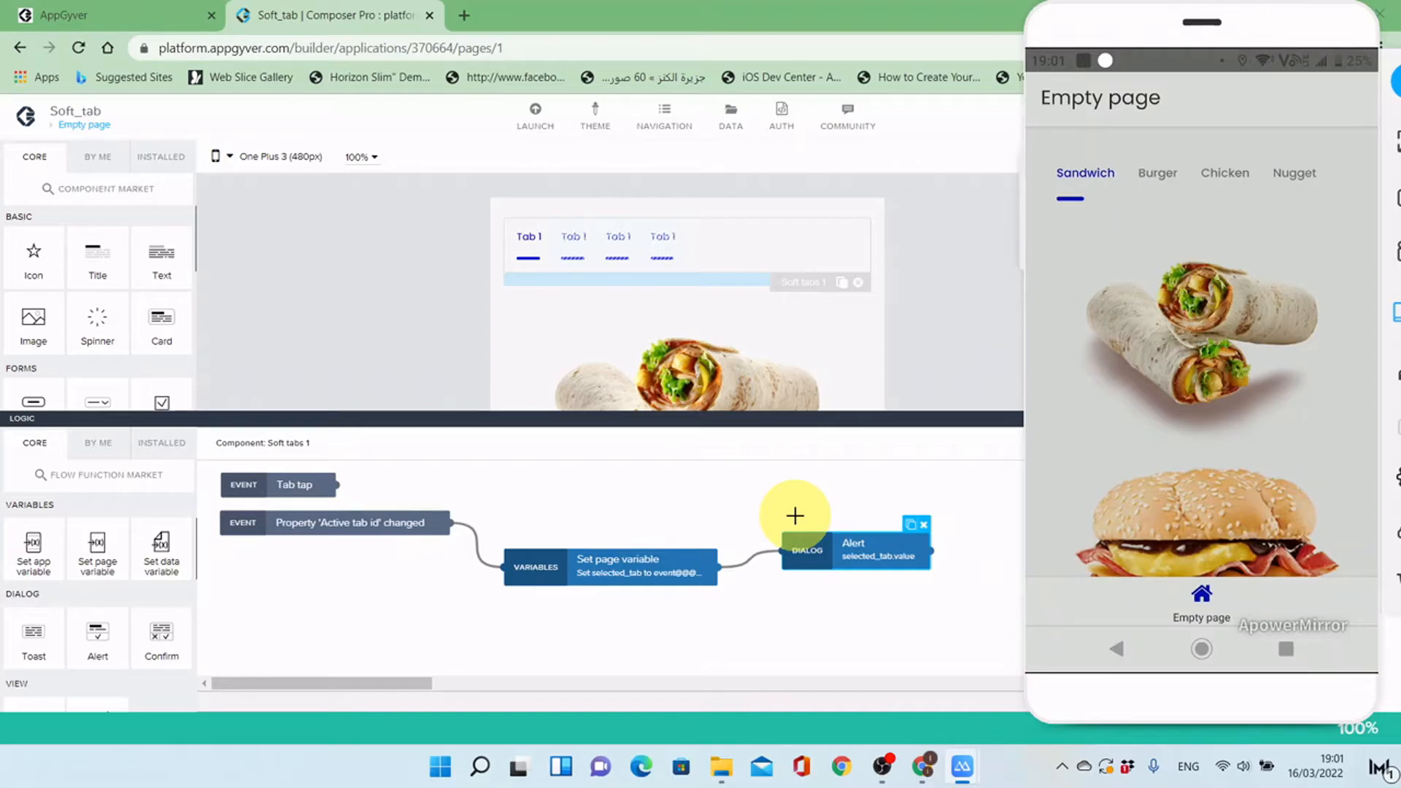
pyautogui.click(823, 501)
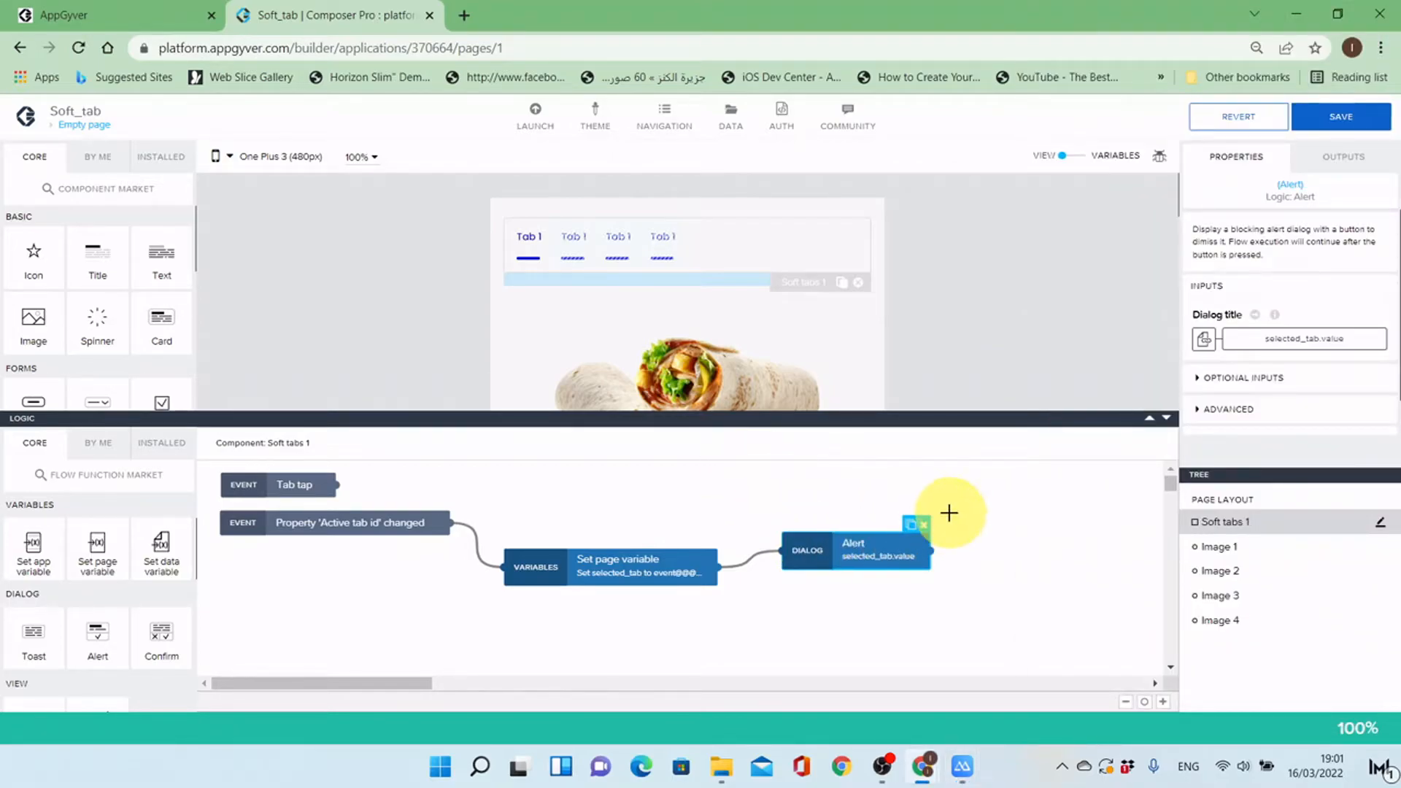
# Step: Delete the Alert node and move the Set page variable node up beside the 'Active tab id' changed event
pyautogui.click(922, 524)
pyautogui.moveTo(713, 557); pyautogui.dragTo(676, 500)
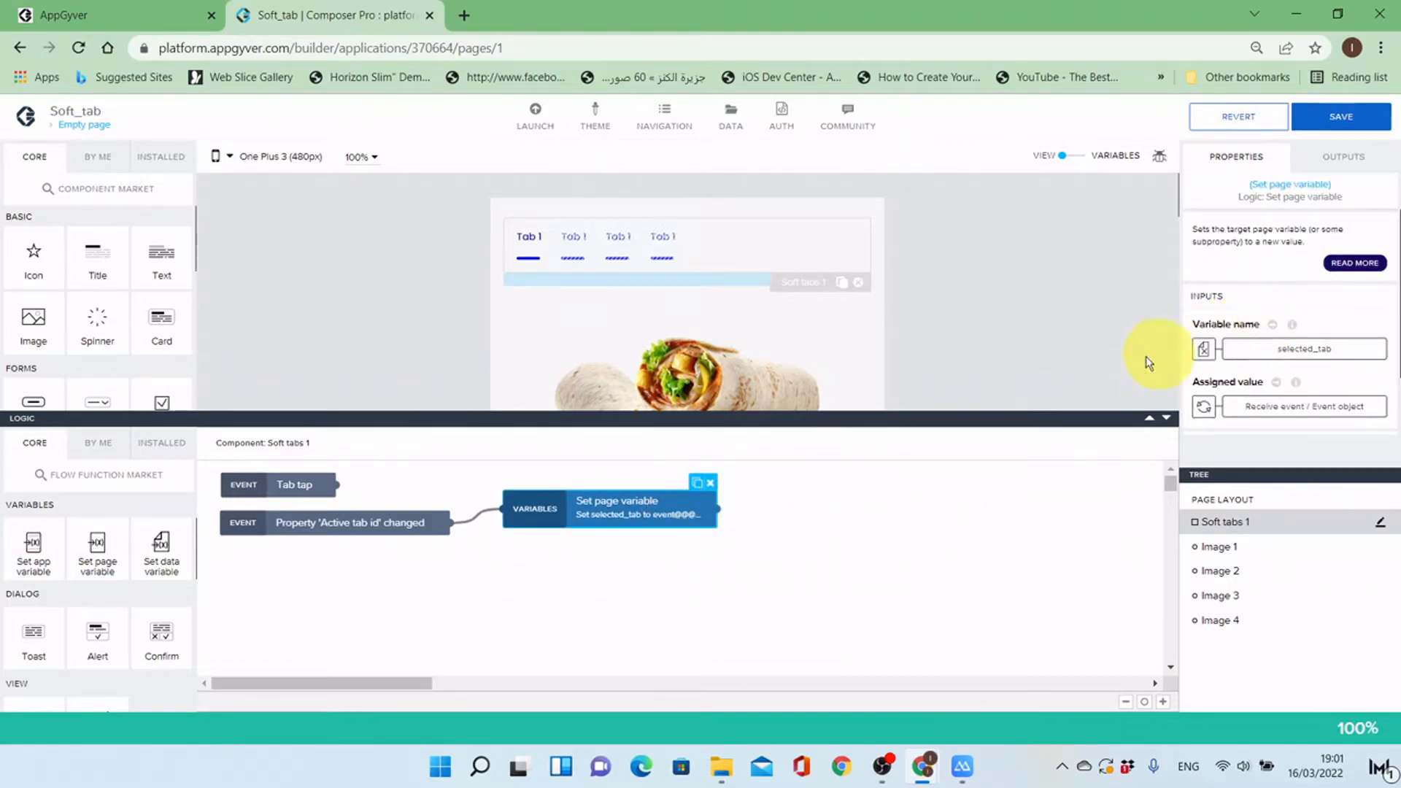
# Step: Shrink the logic area to enlarge the canvas, and open a formula binding for the Visible property of Image 1, the wrap picture
pyautogui.moveTo(961, 416); pyautogui.dragTo(960, 587)
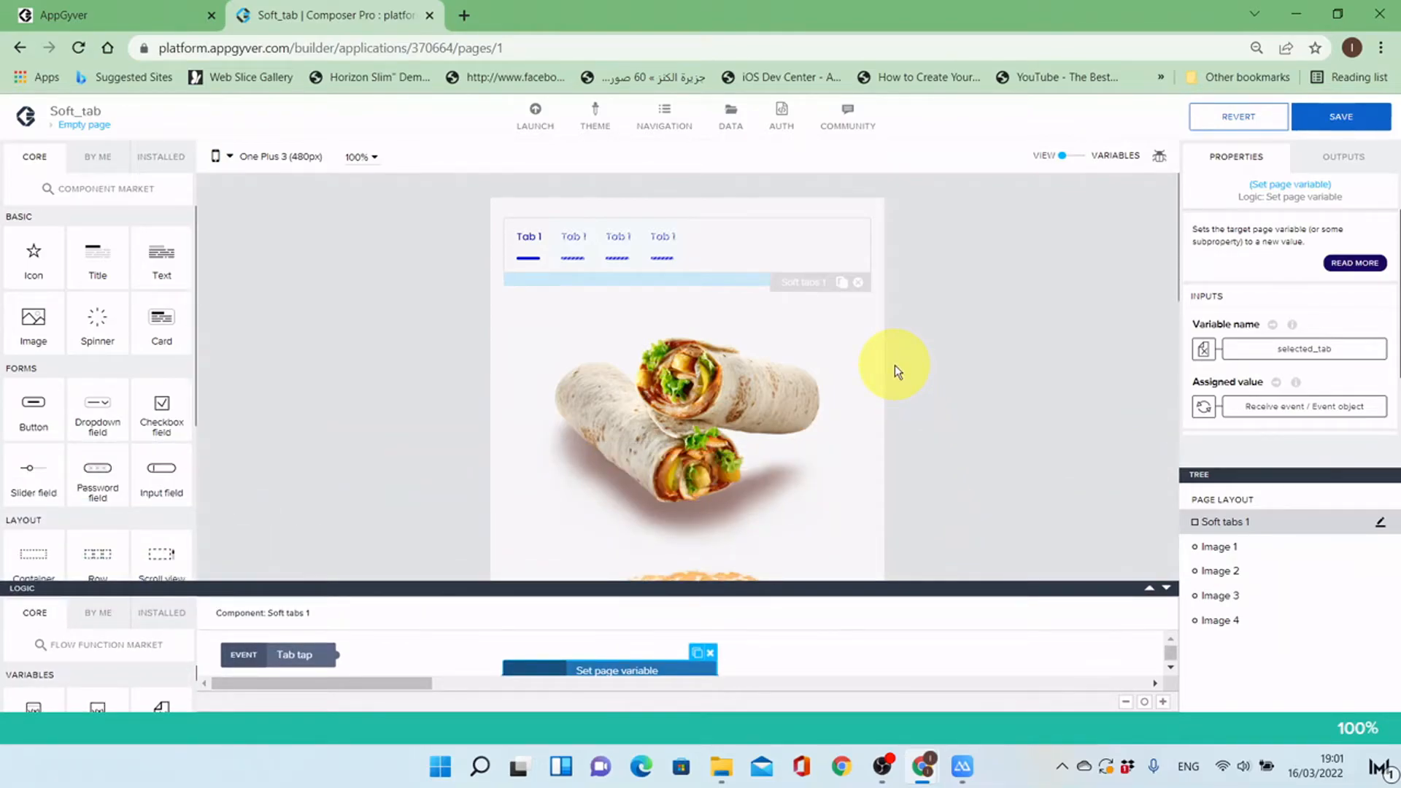
pyautogui.scroll(-8, 895, 365)
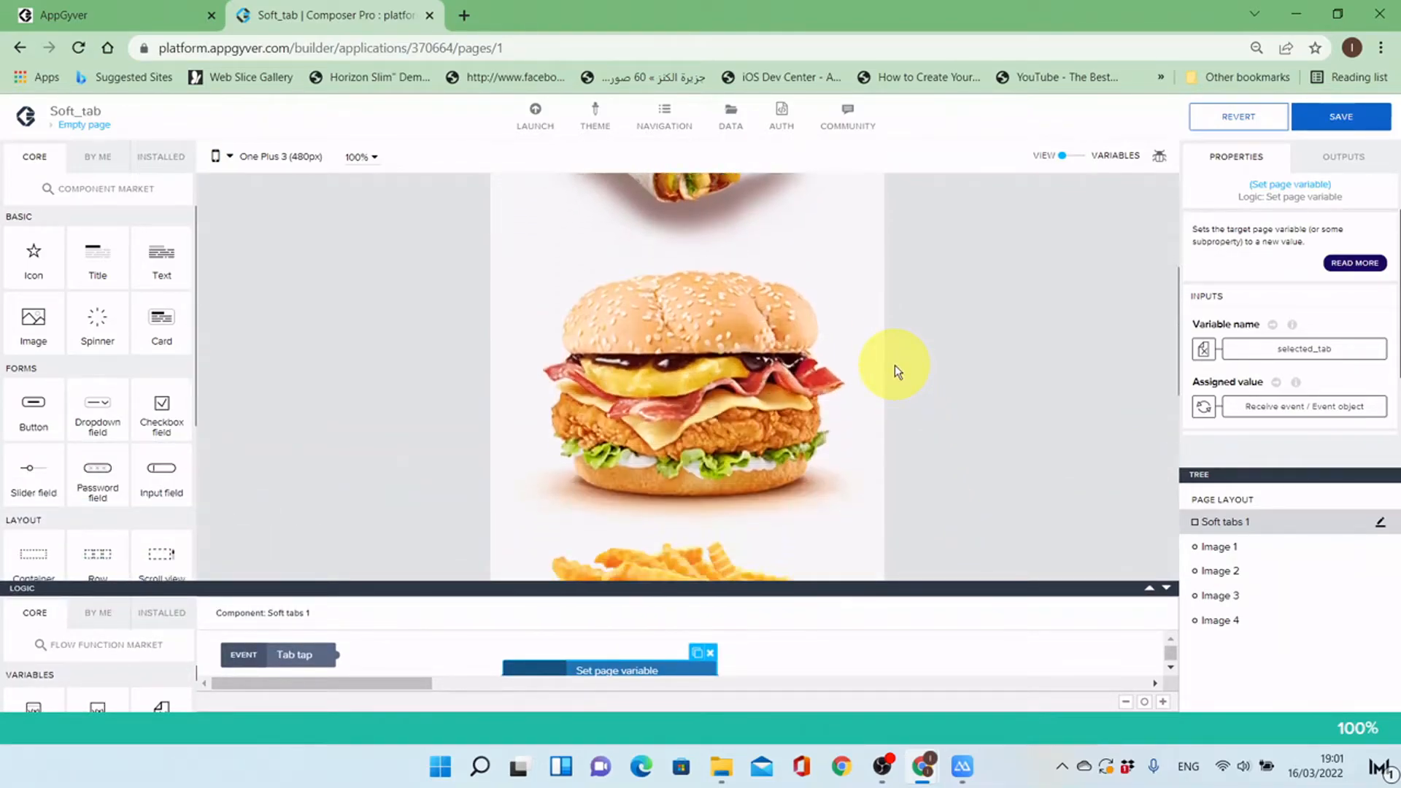
pyautogui.scroll(8, 894, 365)
pyautogui.click(765, 400)
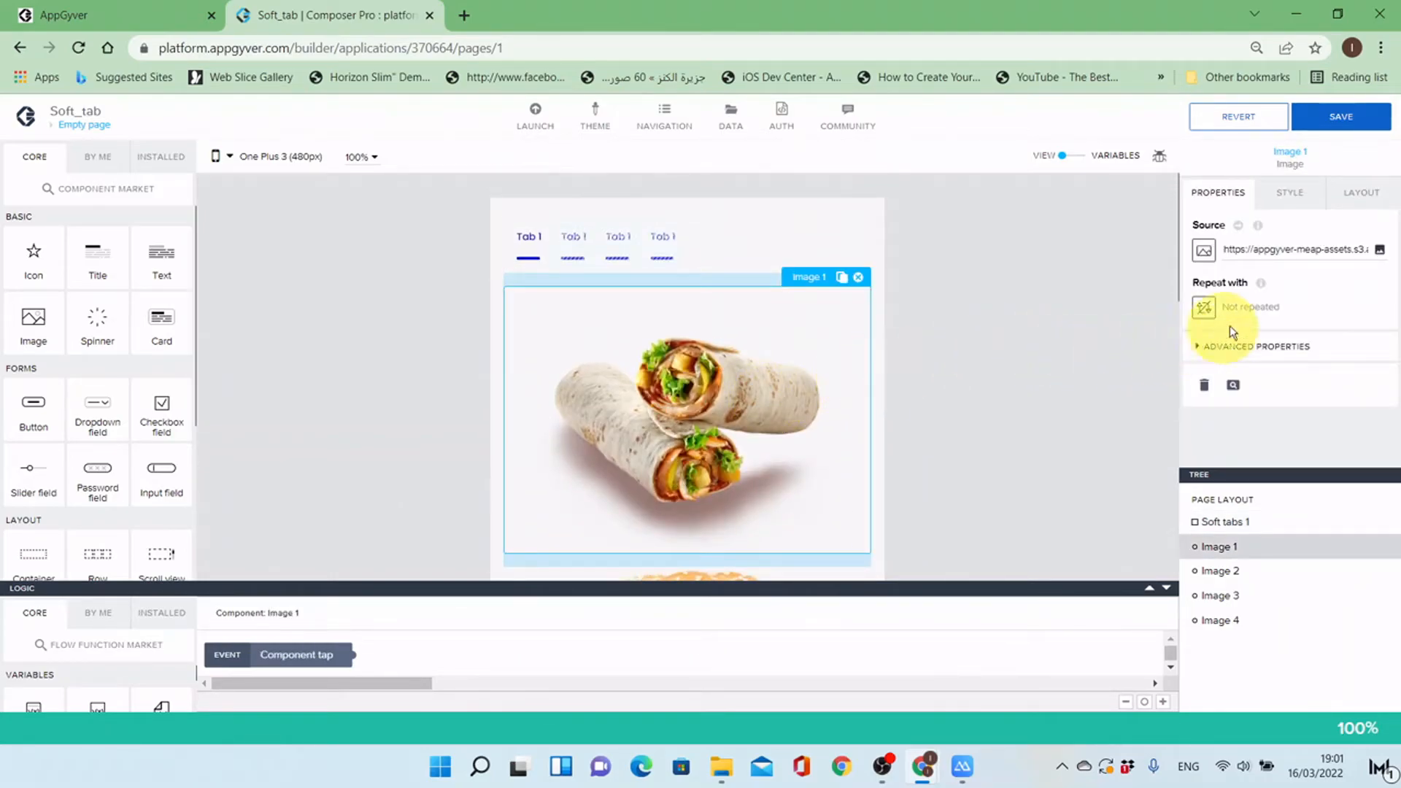
pyautogui.click(1263, 346)
pyautogui.scroll(-2, 1288, 329)
pyautogui.click(1204, 312)
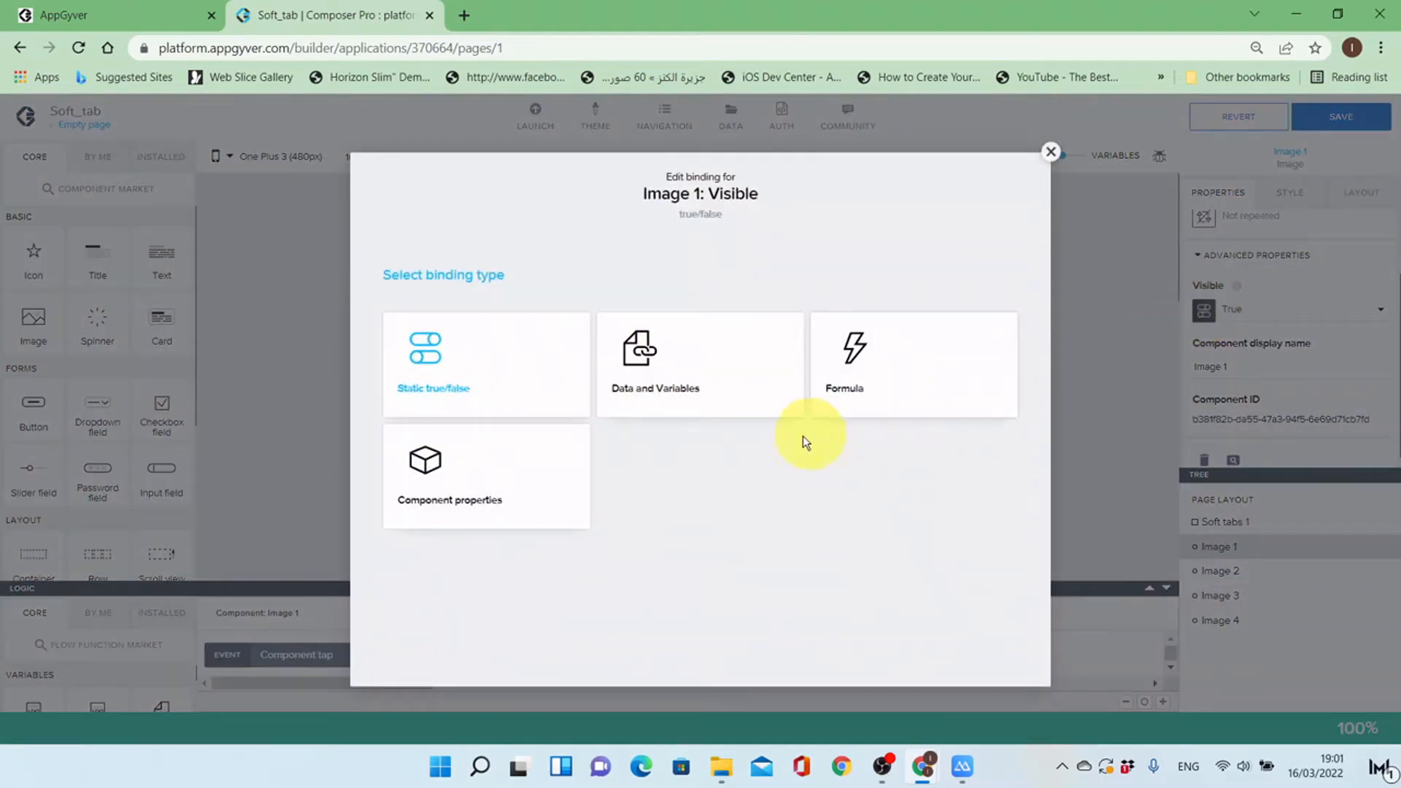
pyautogui.click(689, 384)
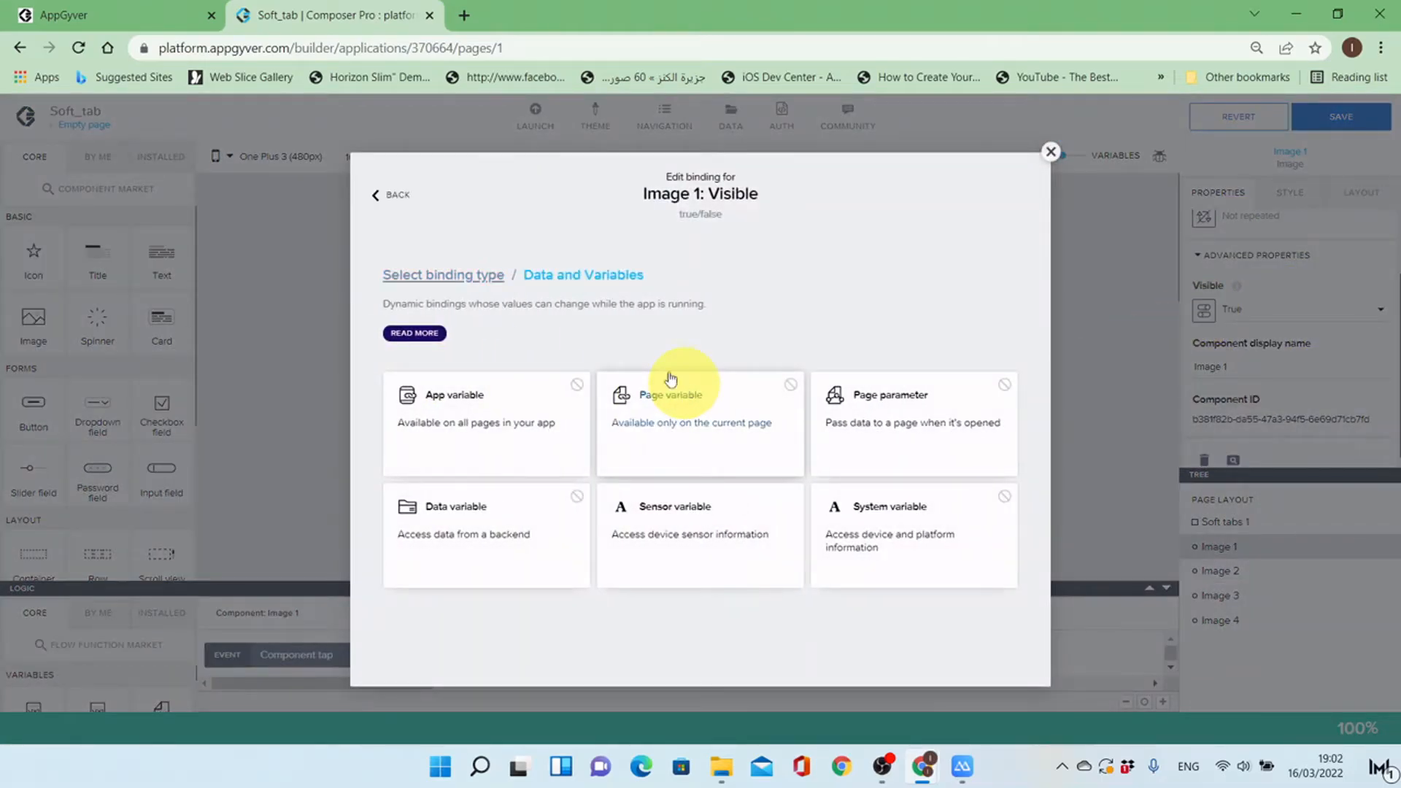
pyautogui.click(381, 194)
pyautogui.click(889, 371)
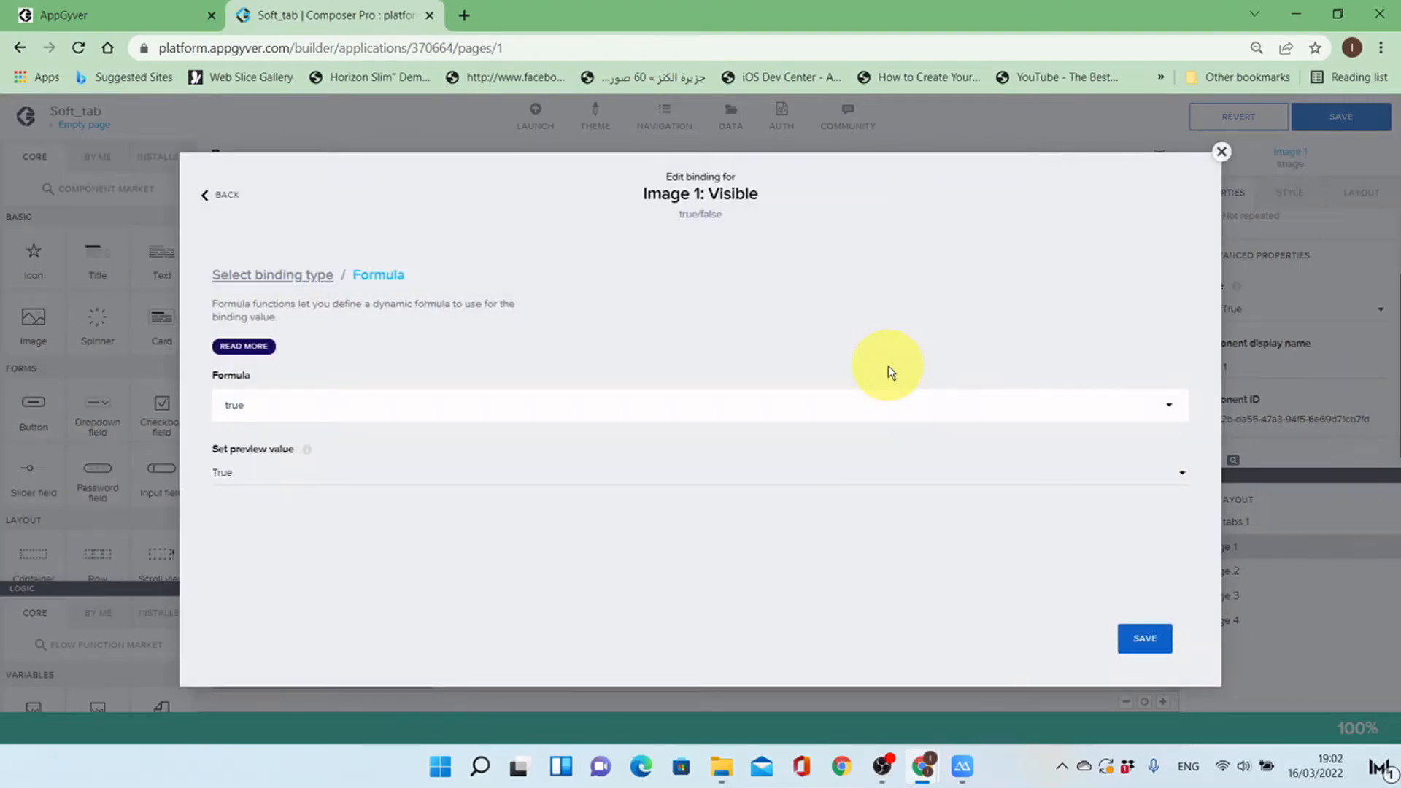
# Step: Enter the formula pageVars.selected_tab.value ==="1" ? true : false for Image 1's visibility
pyautogui.click(725, 405)
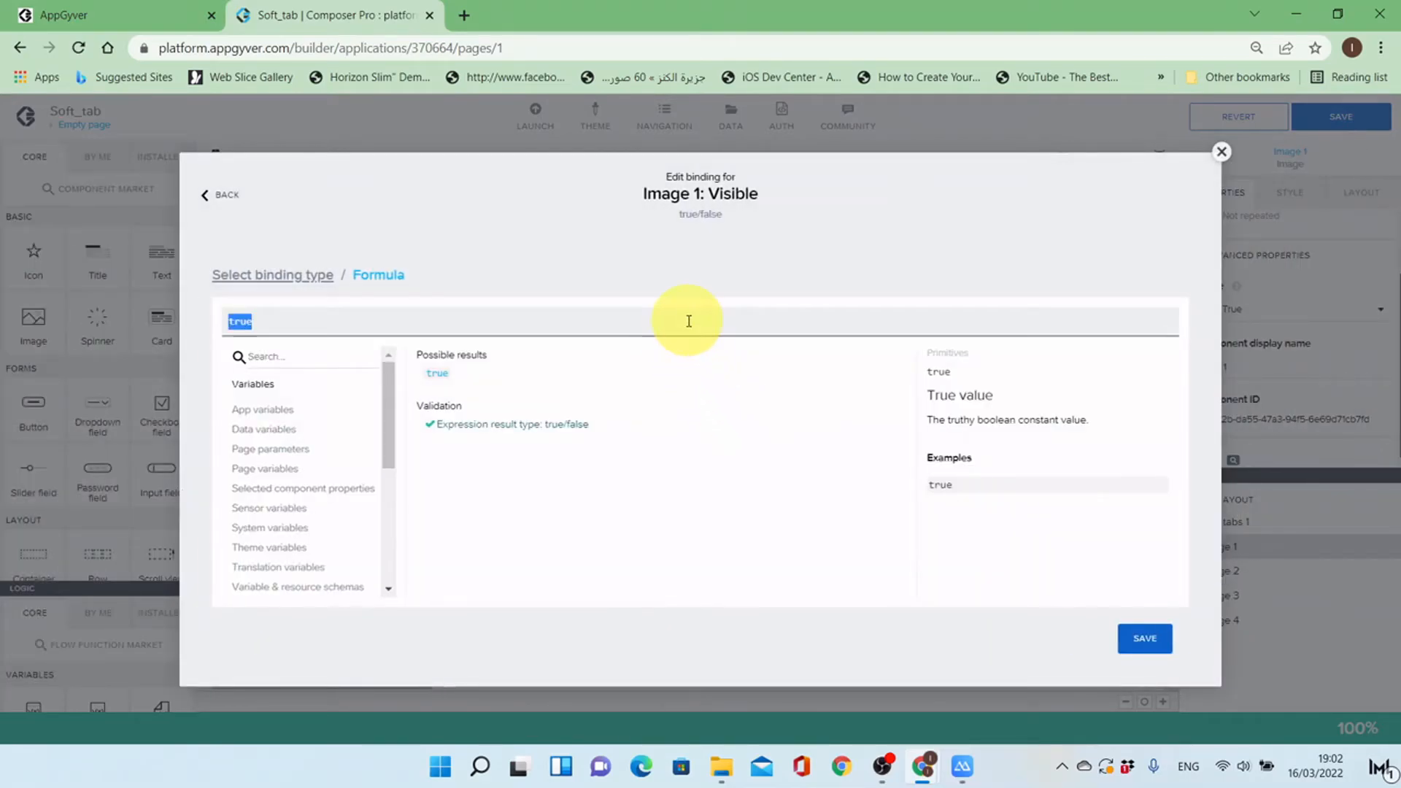
pyautogui.write('selec')
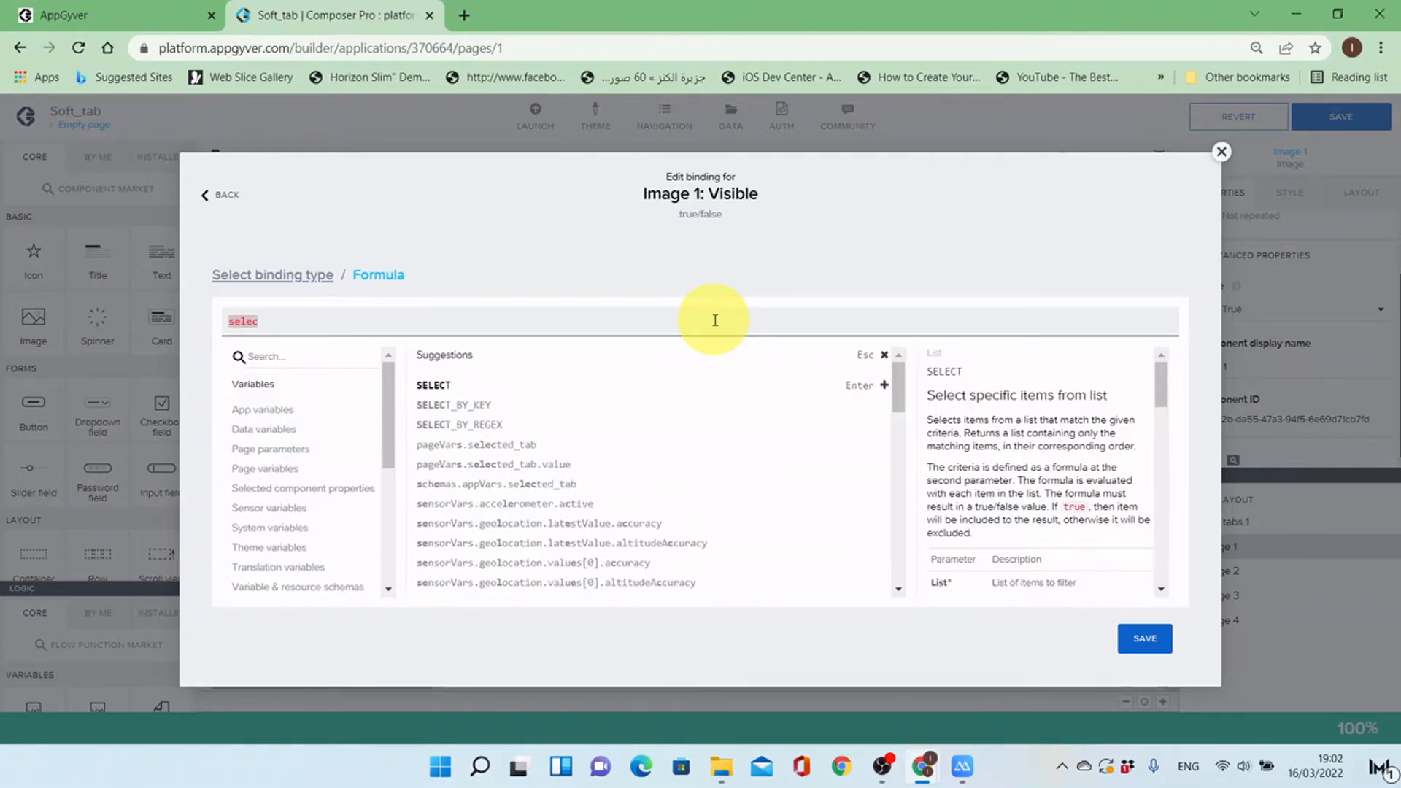
pyautogui.click(544, 465)
pyautogui.write('===')
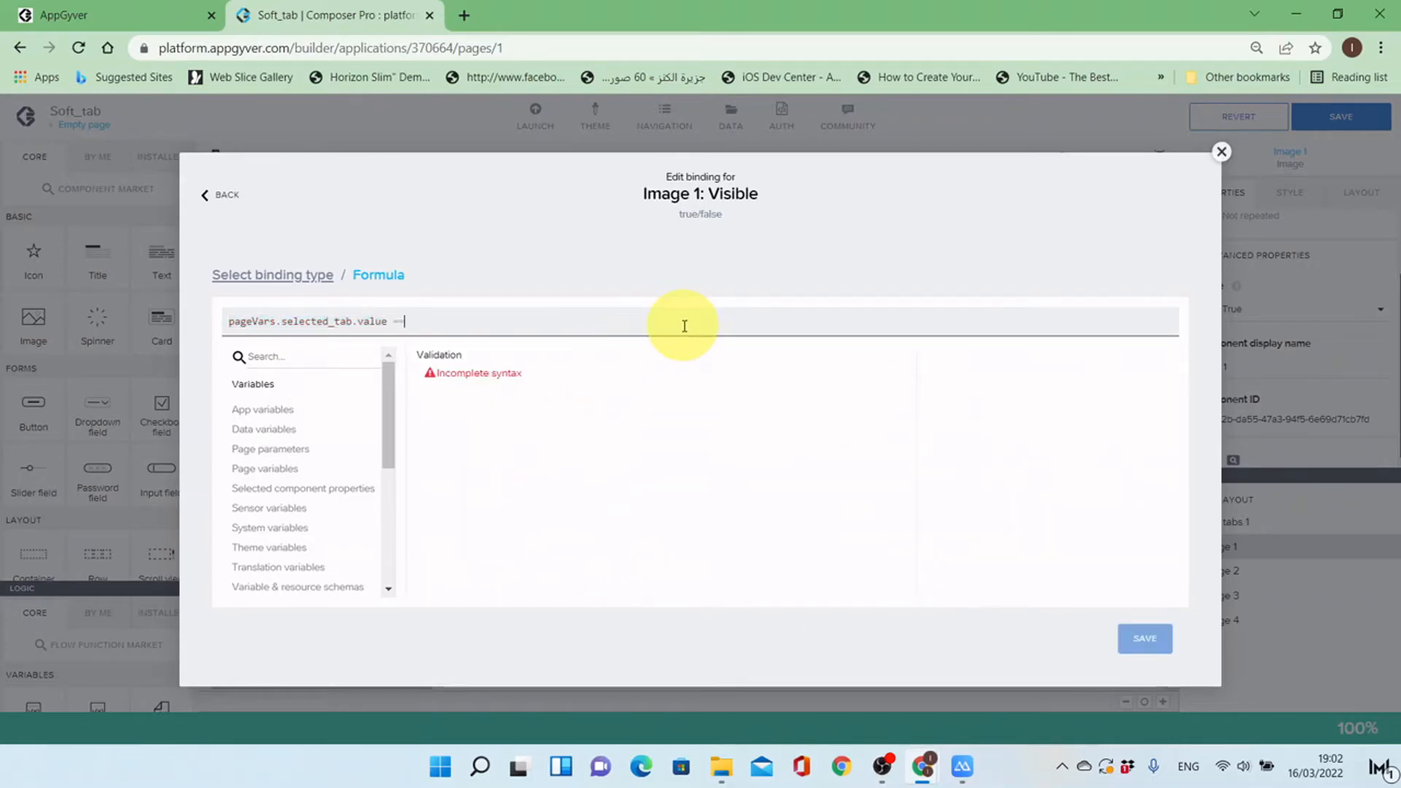
pyautogui.write('"1" ')
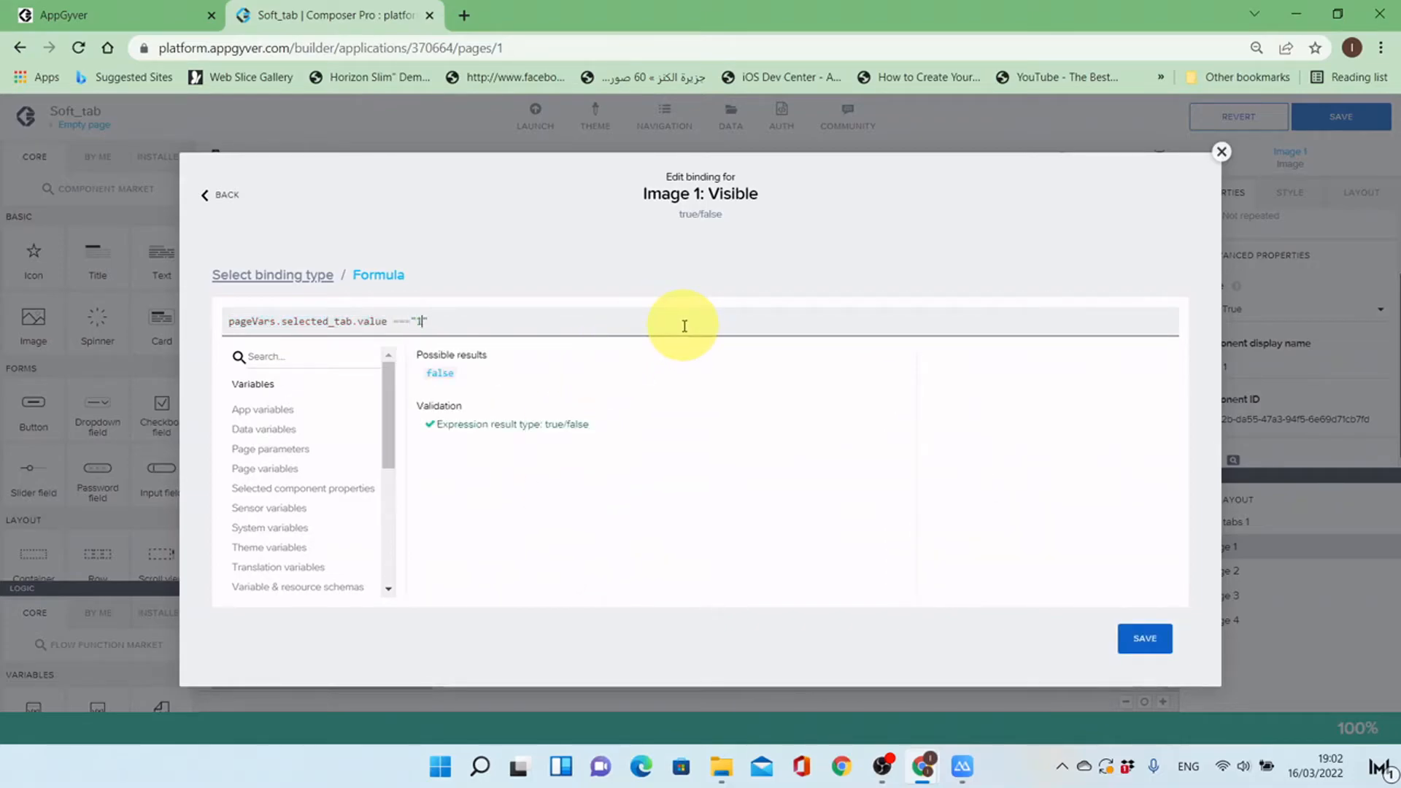
pyautogui.write('?')
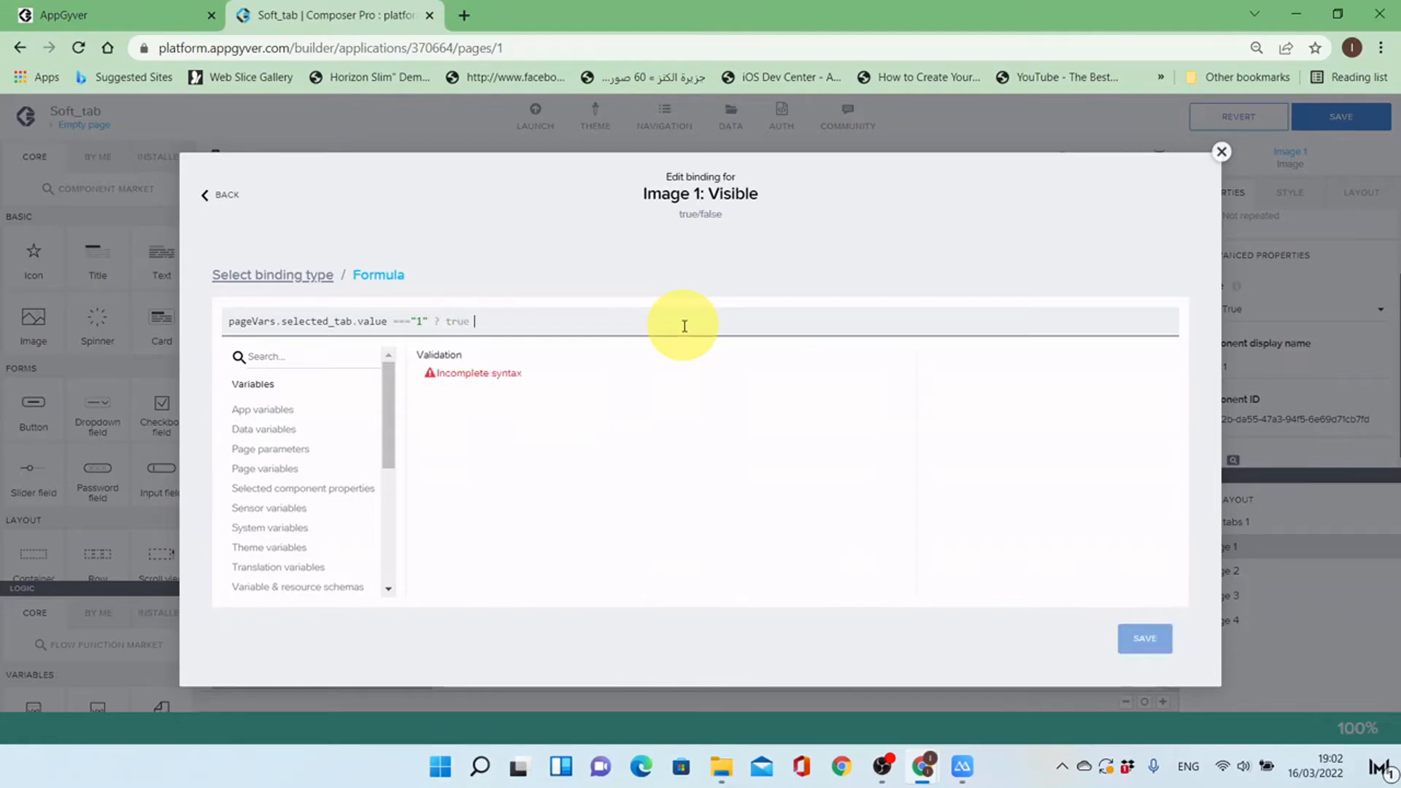
pyautogui.write('true : false')
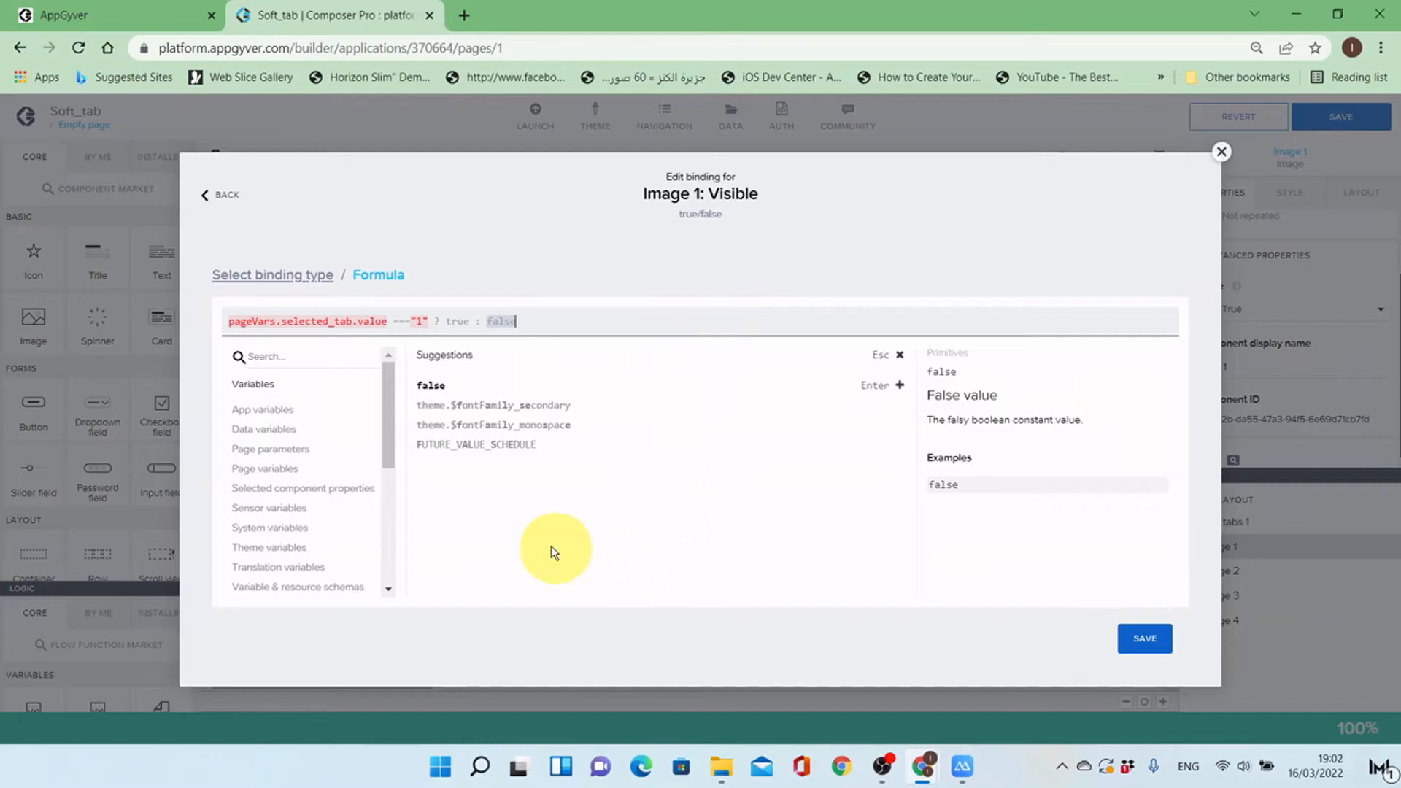
pyautogui.click(416, 322)
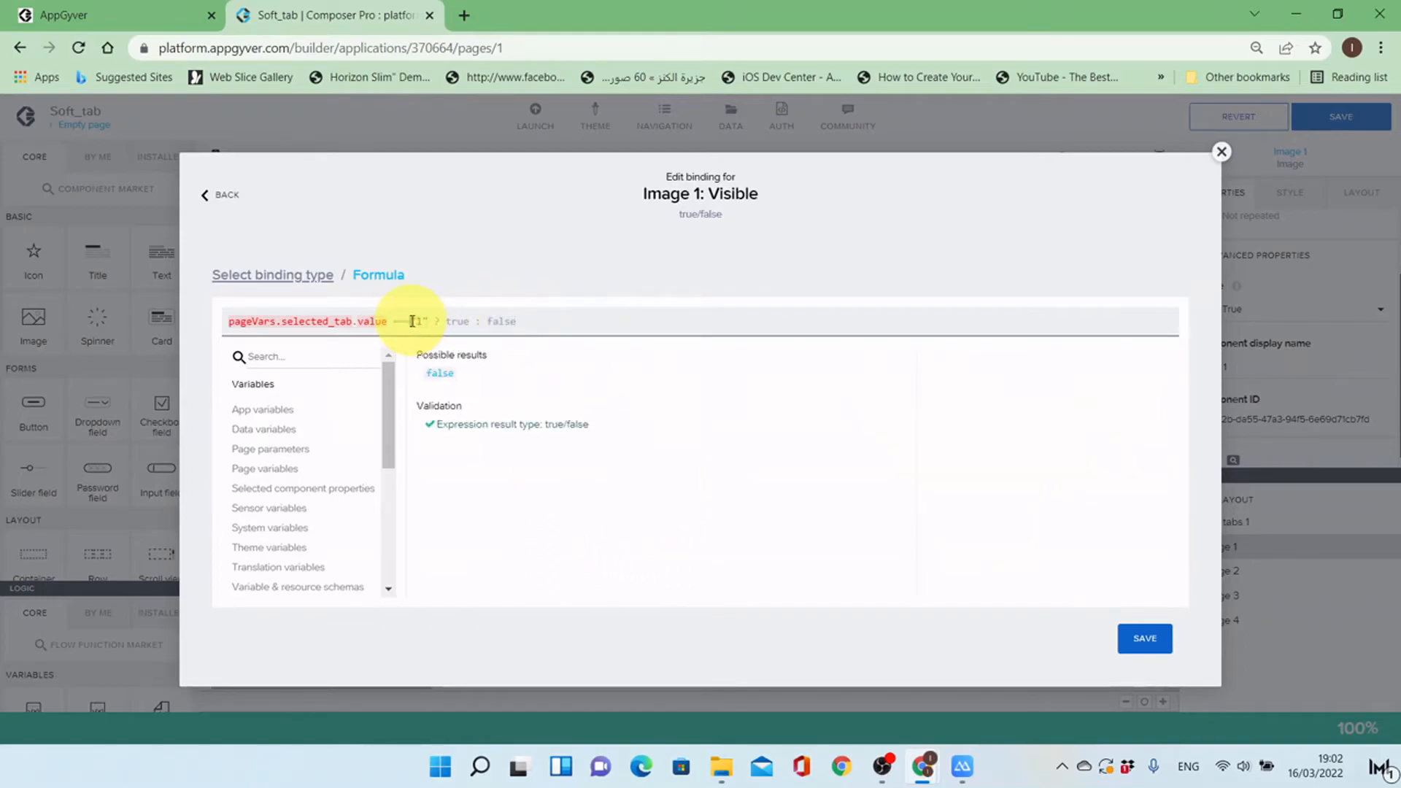
pyautogui.click(301, 321)
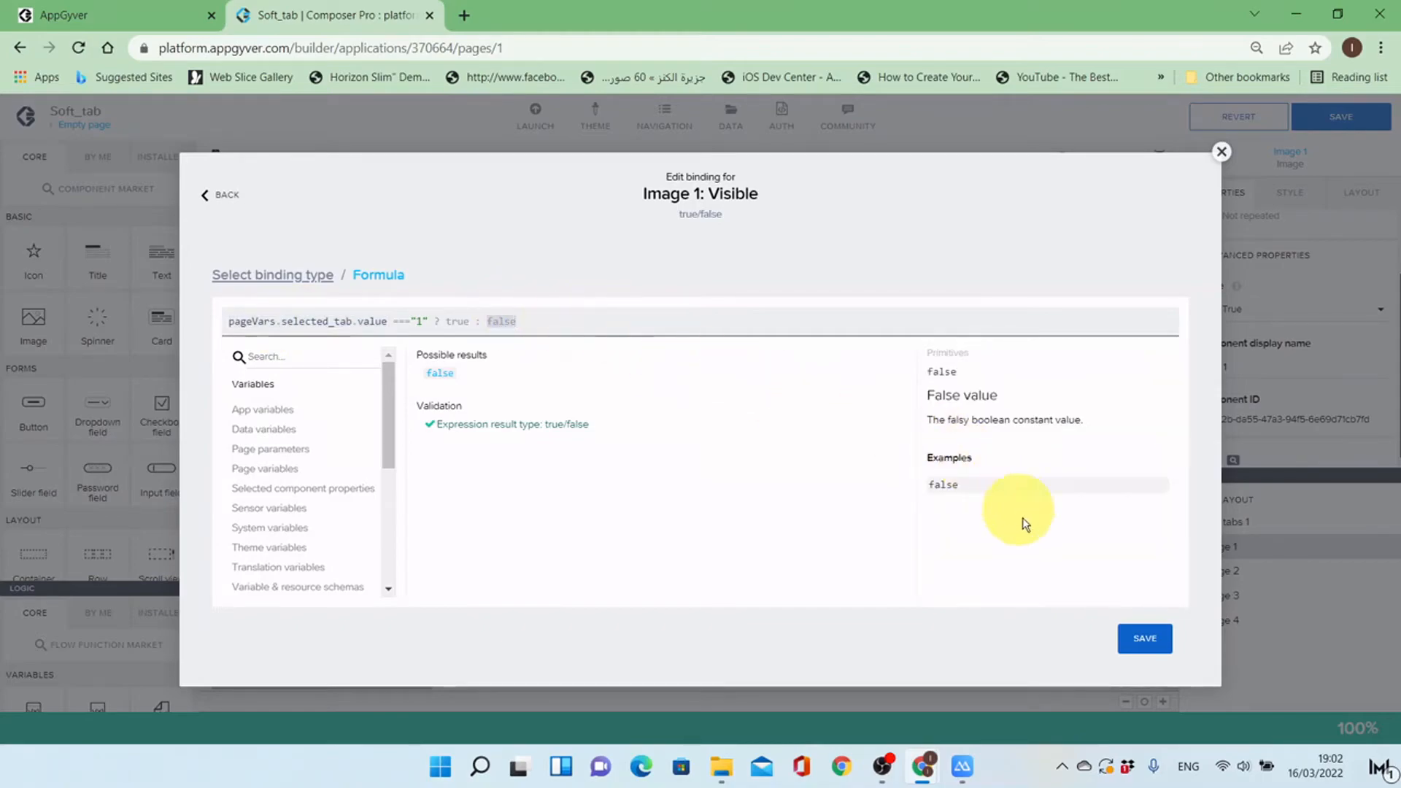
pyautogui.click(1144, 638)
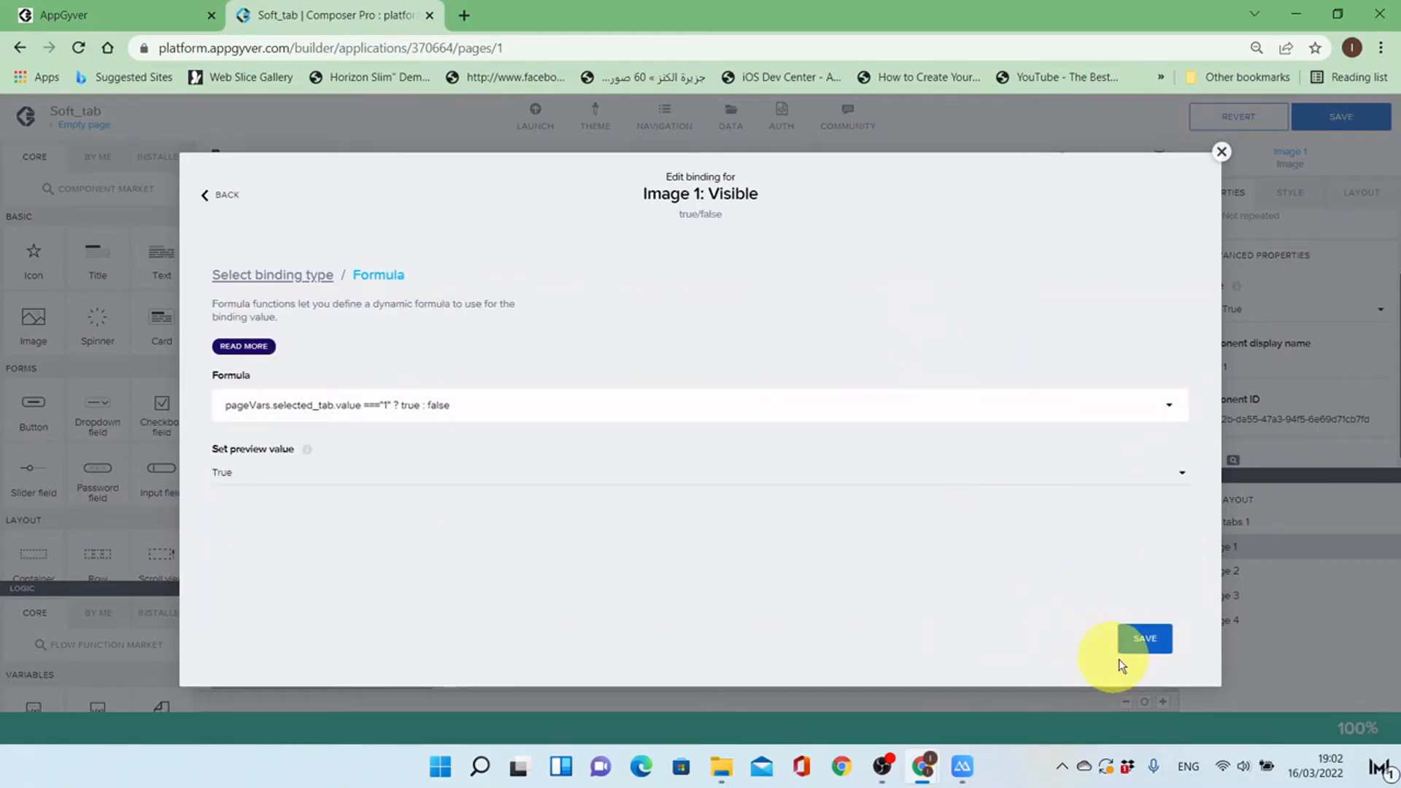
# Step: Copy the whole visibility formula of Image 1 and save its binding
pyautogui.click(518, 409)
pyautogui.moveTo(557, 319); pyautogui.dragTo(216, 313)
pyautogui.hotkey('ctrl', 'c')
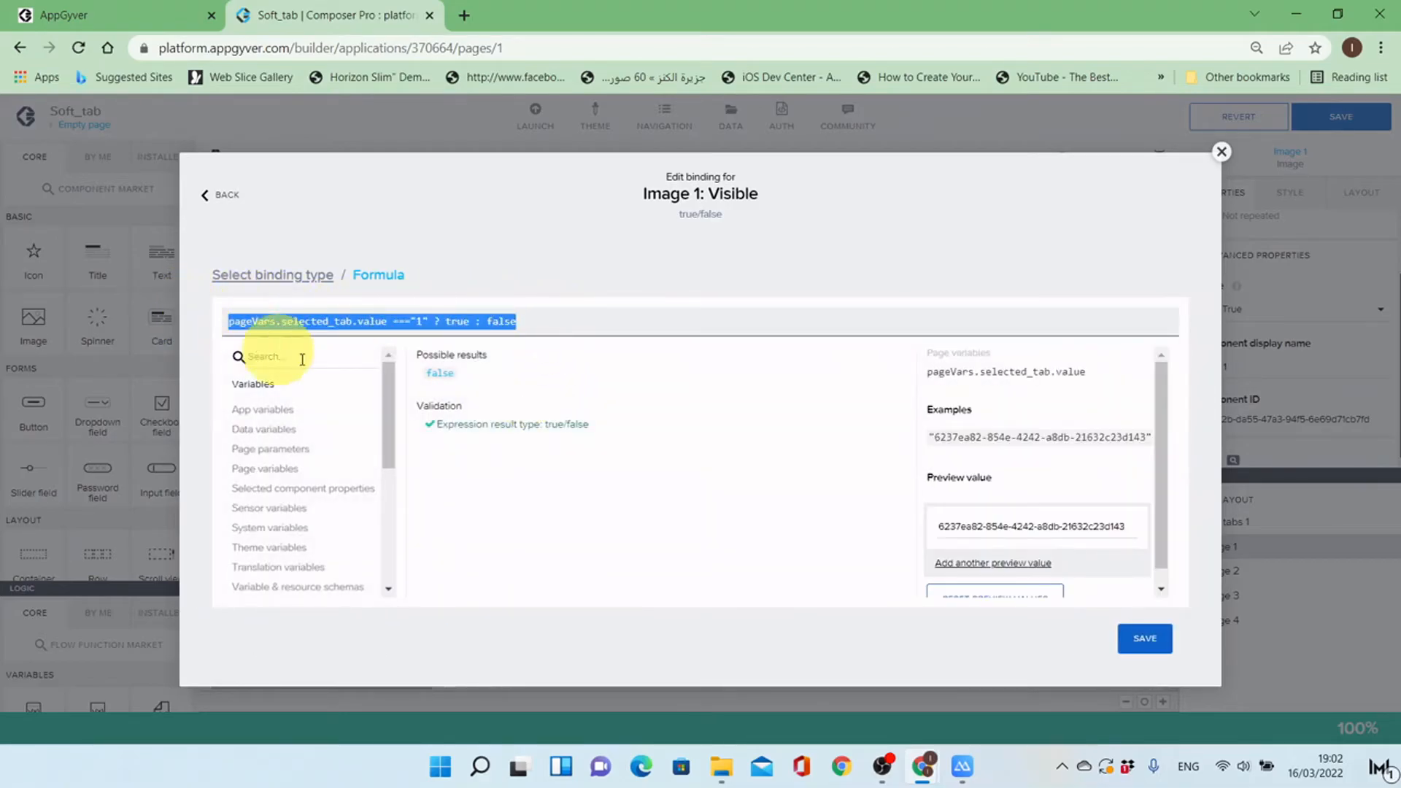
pyautogui.click(1131, 638)
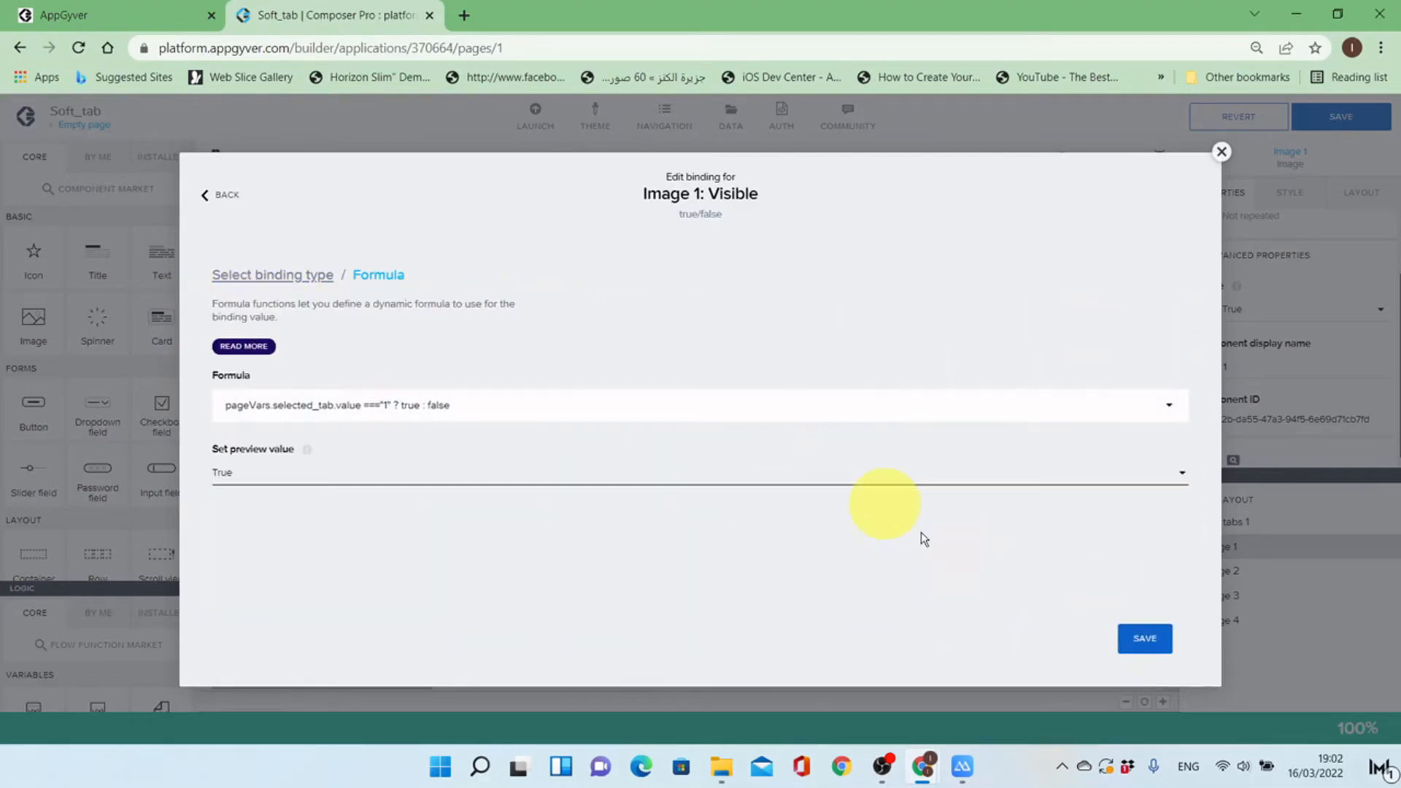
pyautogui.click(1144, 639)
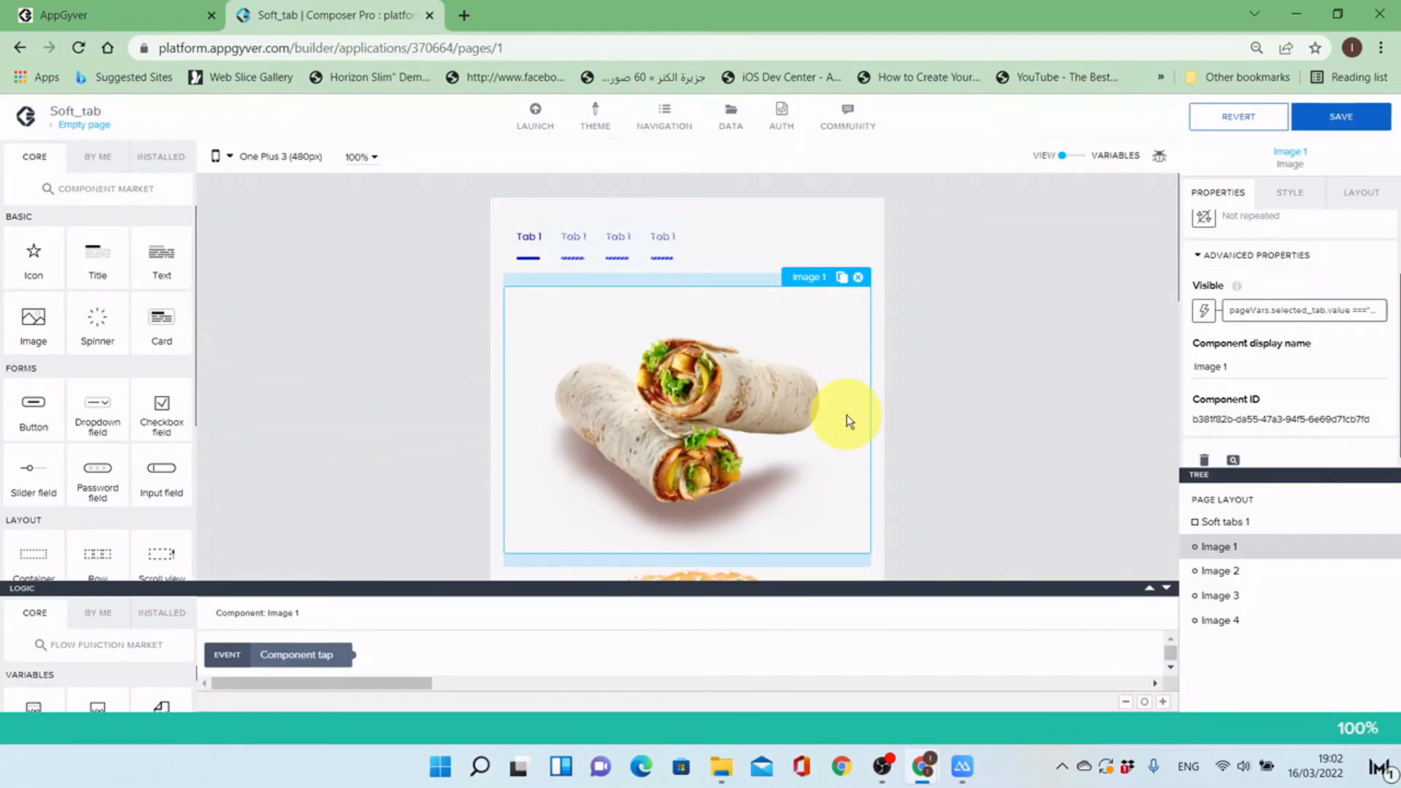
# Step: Replace the Visible value of Image 2, the burger picture, with a formula binding containing the copied selected_tab formula
pyautogui.scroll(-3, 846, 415)
pyautogui.click(844, 417)
pyautogui.click(1211, 350)
pyautogui.click(1204, 401)
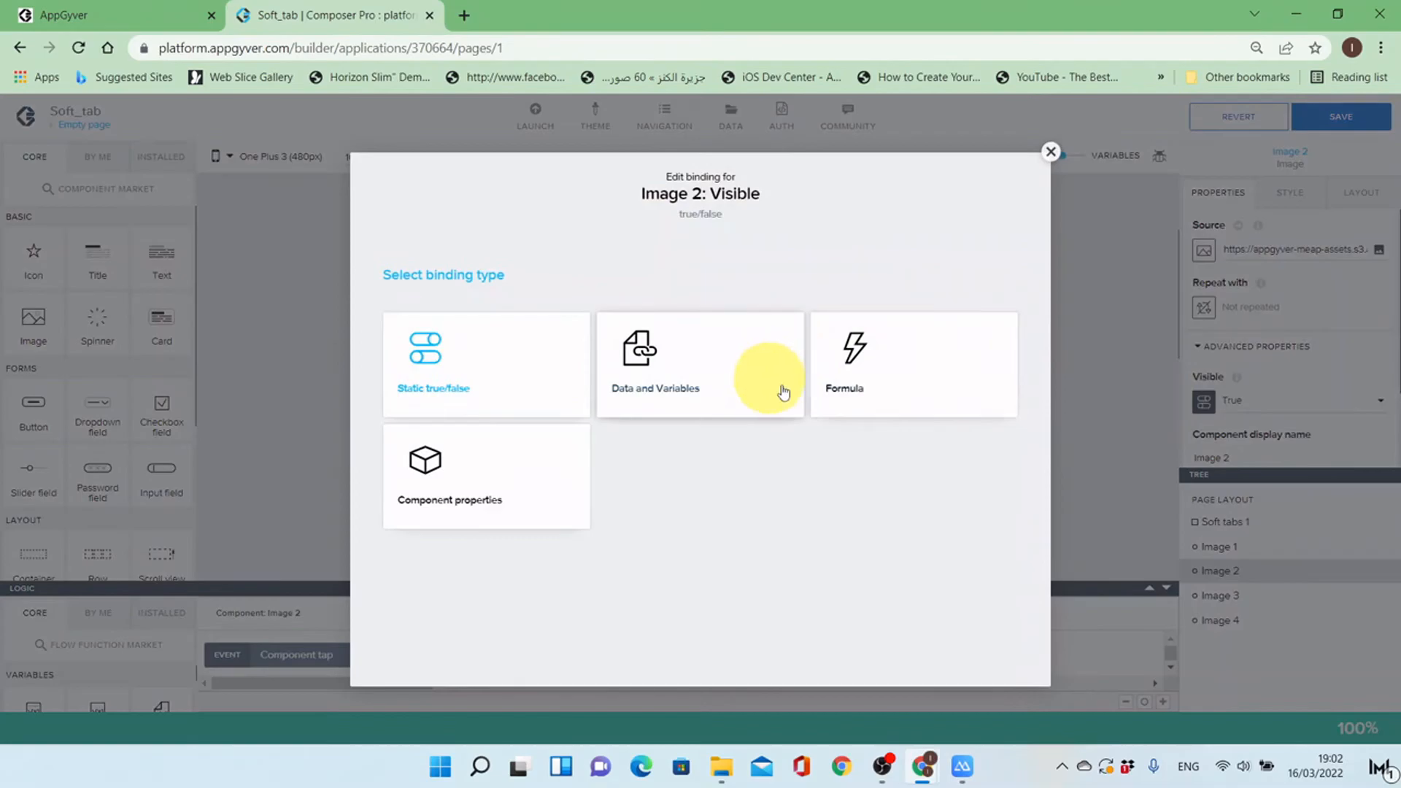
pyautogui.click(820, 386)
pyautogui.click(607, 409)
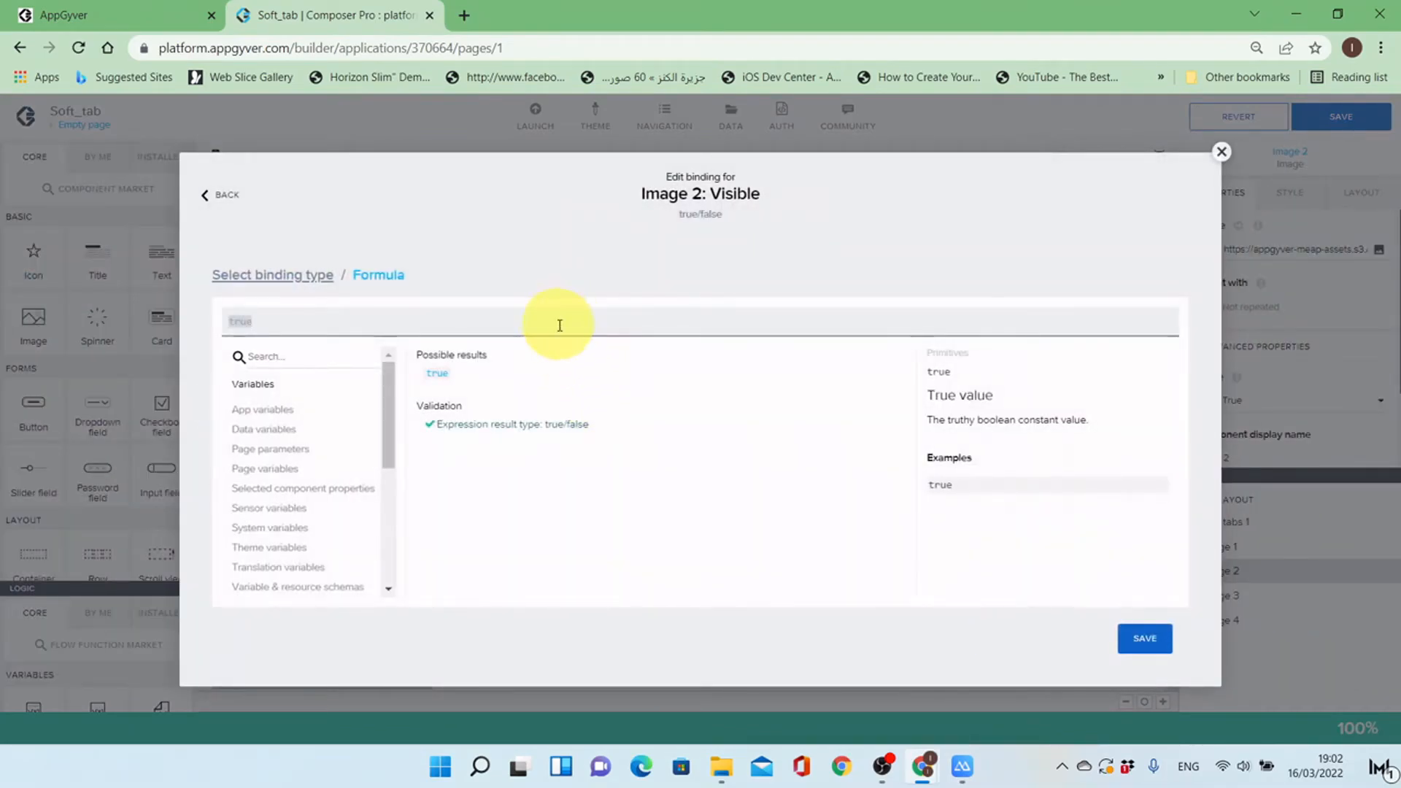
pyautogui.hotkey('ctrl', 'v')
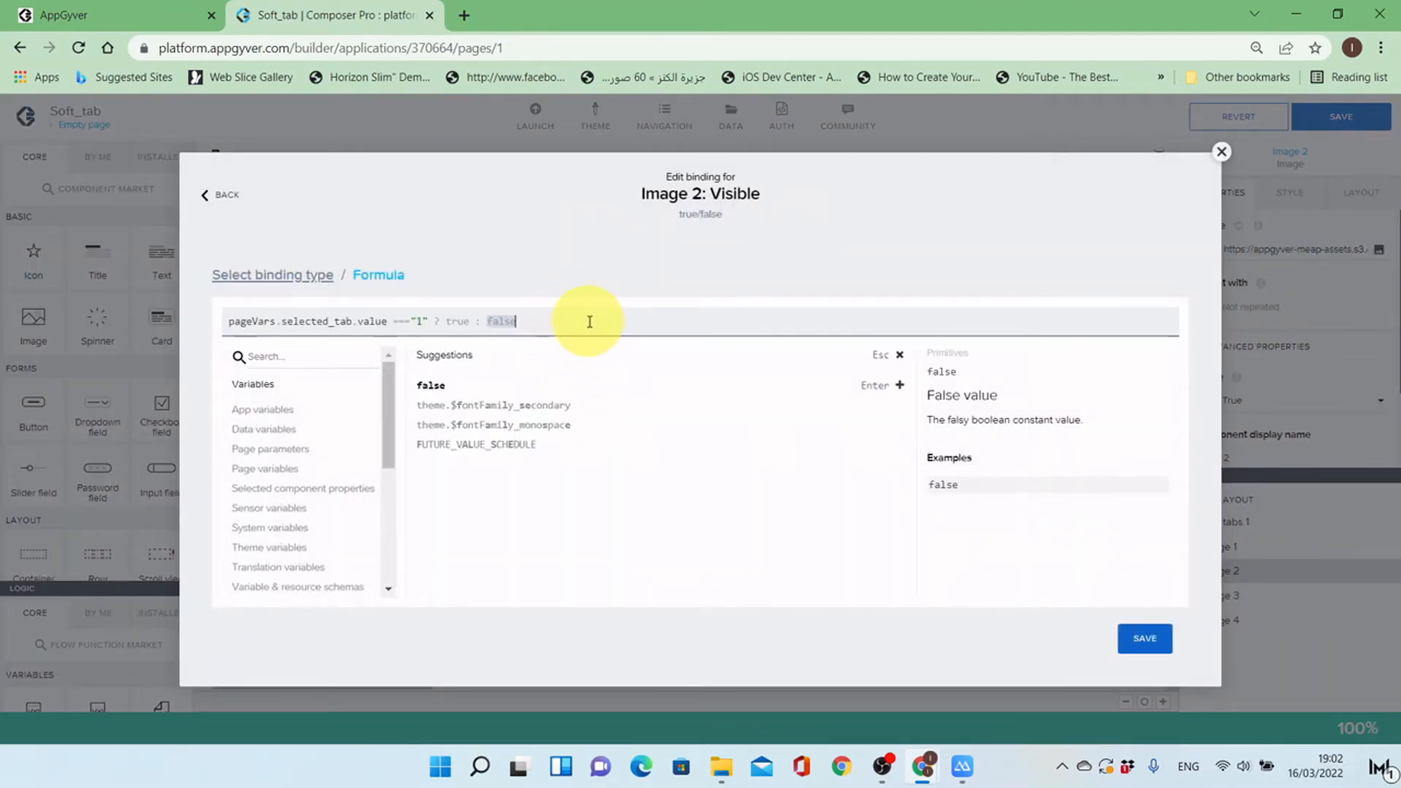
# Step: Edit the compared tab number in Image 2's visibility formula and save the binding
pyautogui.press('Left')
pyautogui.press('Left')
pyautogui.press('Left')
pyautogui.press('Left')
pyautogui.press('Left')
pyautogui.press('Left')
pyautogui.press('Left')
pyautogui.press('Left')
pyautogui.press('Left')
pyautogui.press('Left')
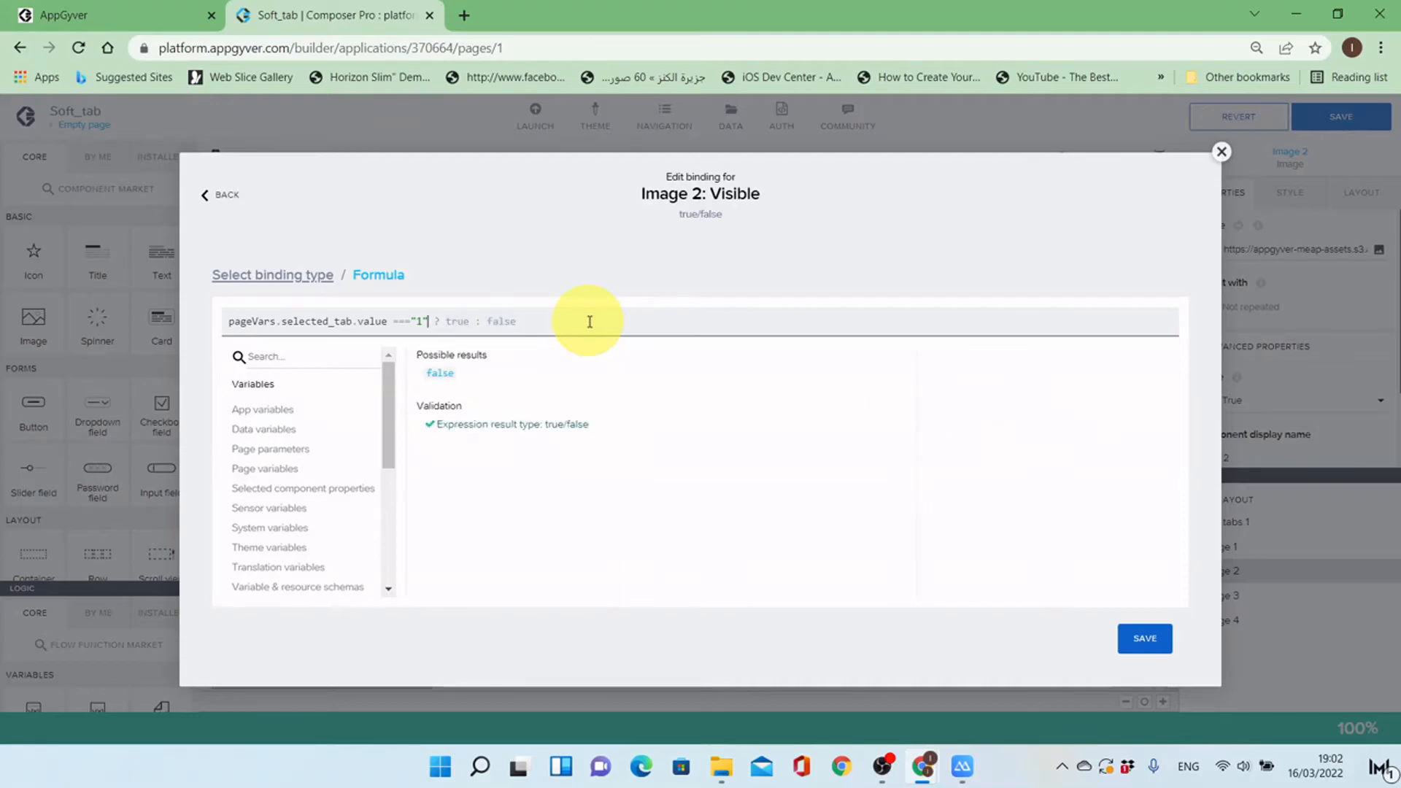
pyautogui.click(1144, 639)
pyautogui.click(1145, 639)
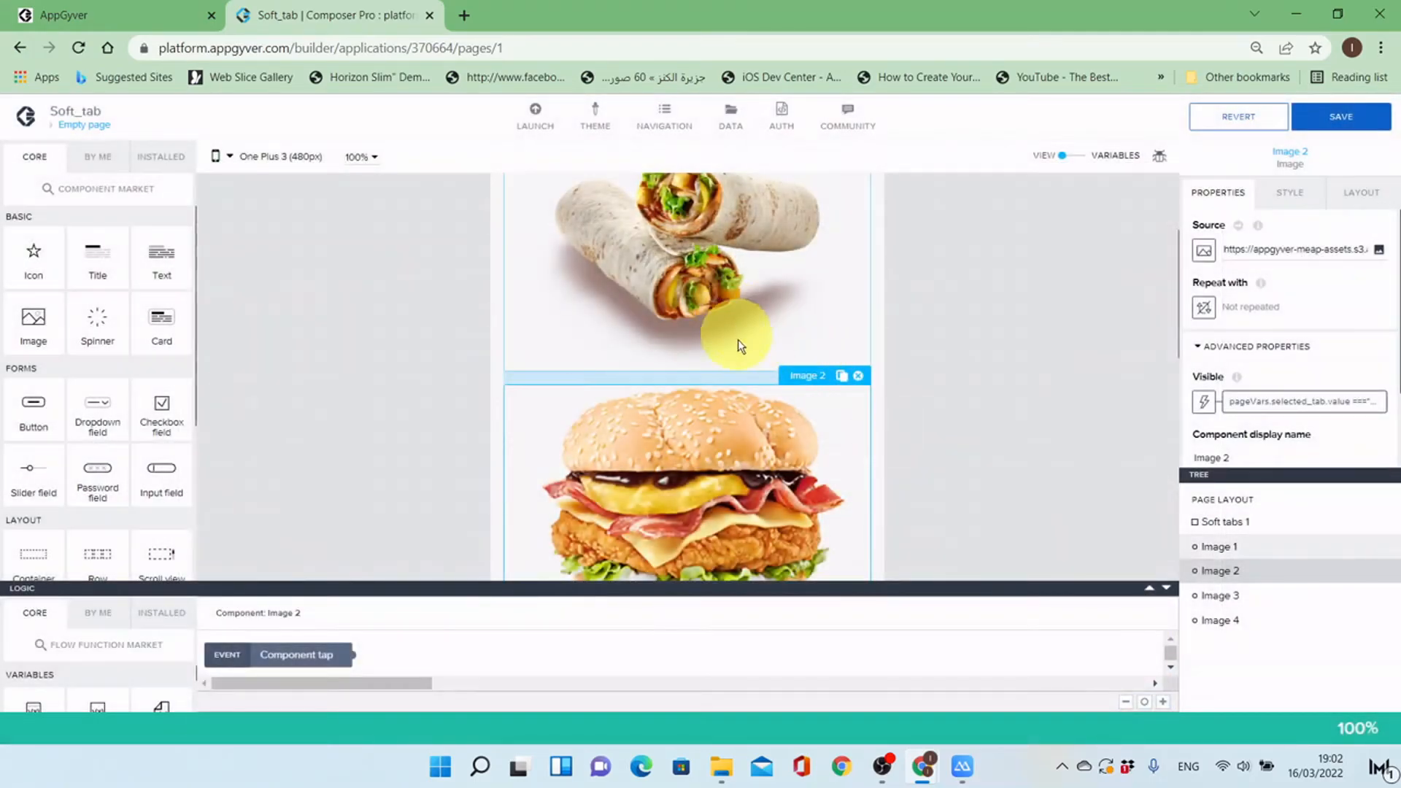
# Step: Bind the Visible property of Image 3 to the formula pageVars.selected_tab.value ==="3" ? true : false and save it
pyautogui.scroll(-3, 737, 344)
pyautogui.click(737, 447)
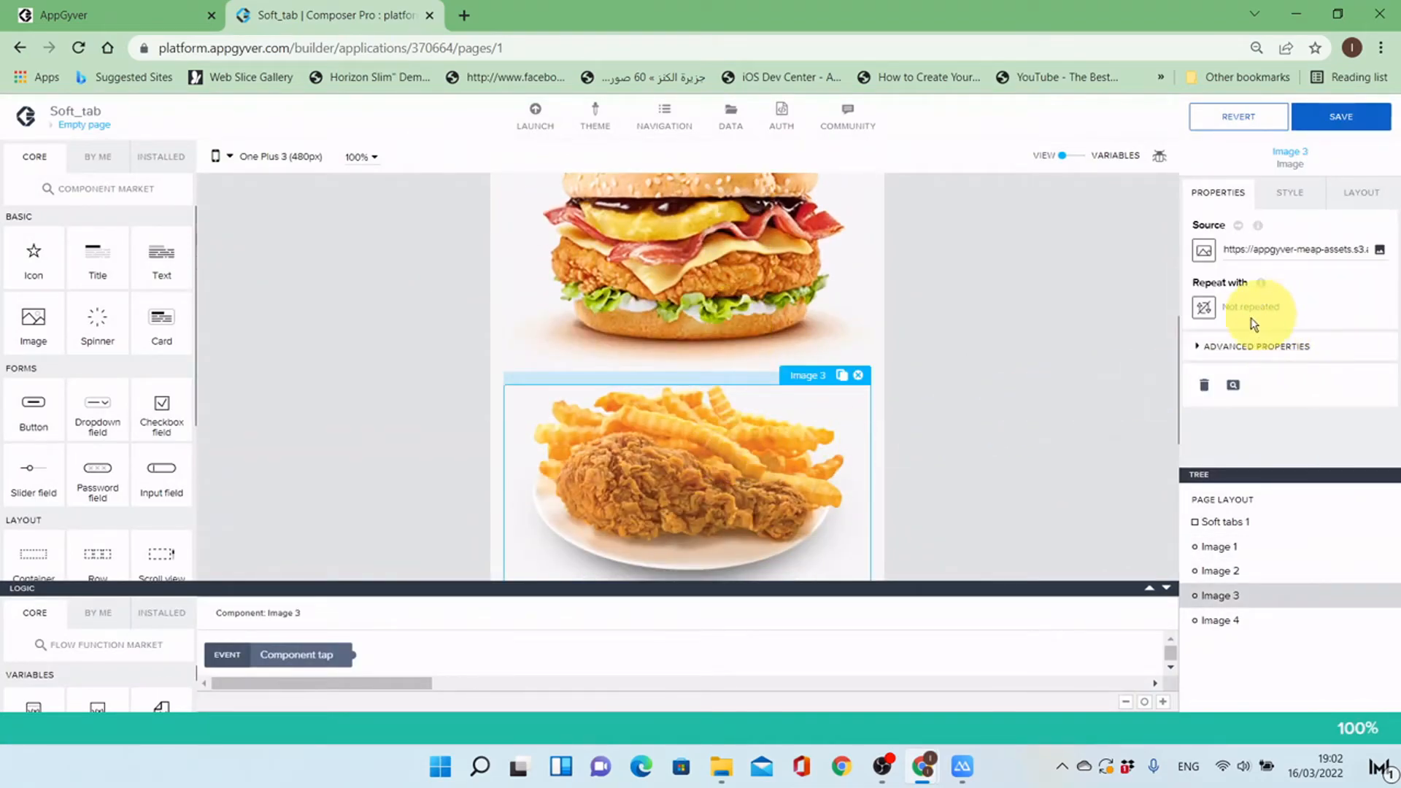
pyautogui.click(1199, 346)
pyautogui.click(1208, 407)
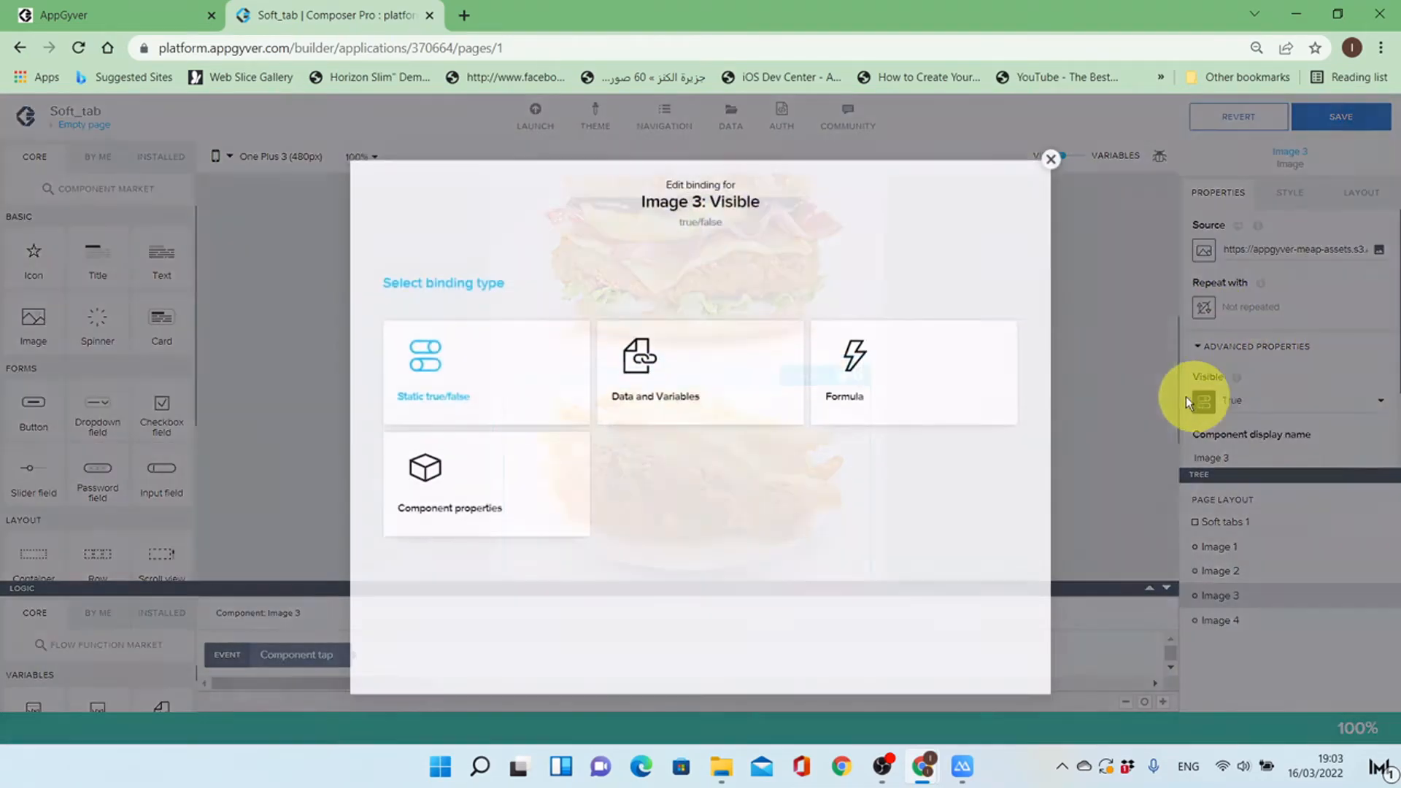
pyautogui.click(875, 375)
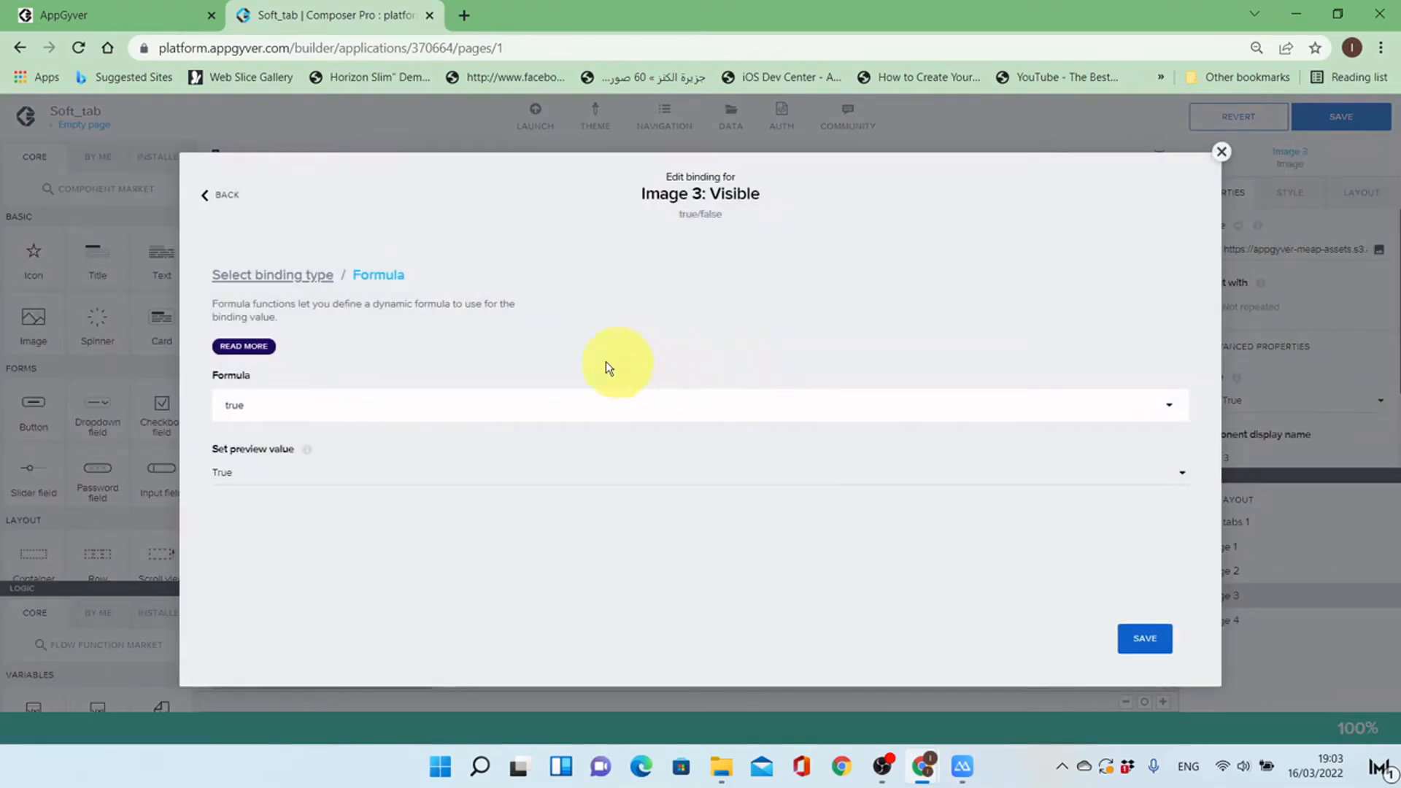
pyautogui.click(495, 399)
pyautogui.hotkey('ctrl', 'a')
pyautogui.write('pageVars.selected_tab.value ==="1" ? true : false')
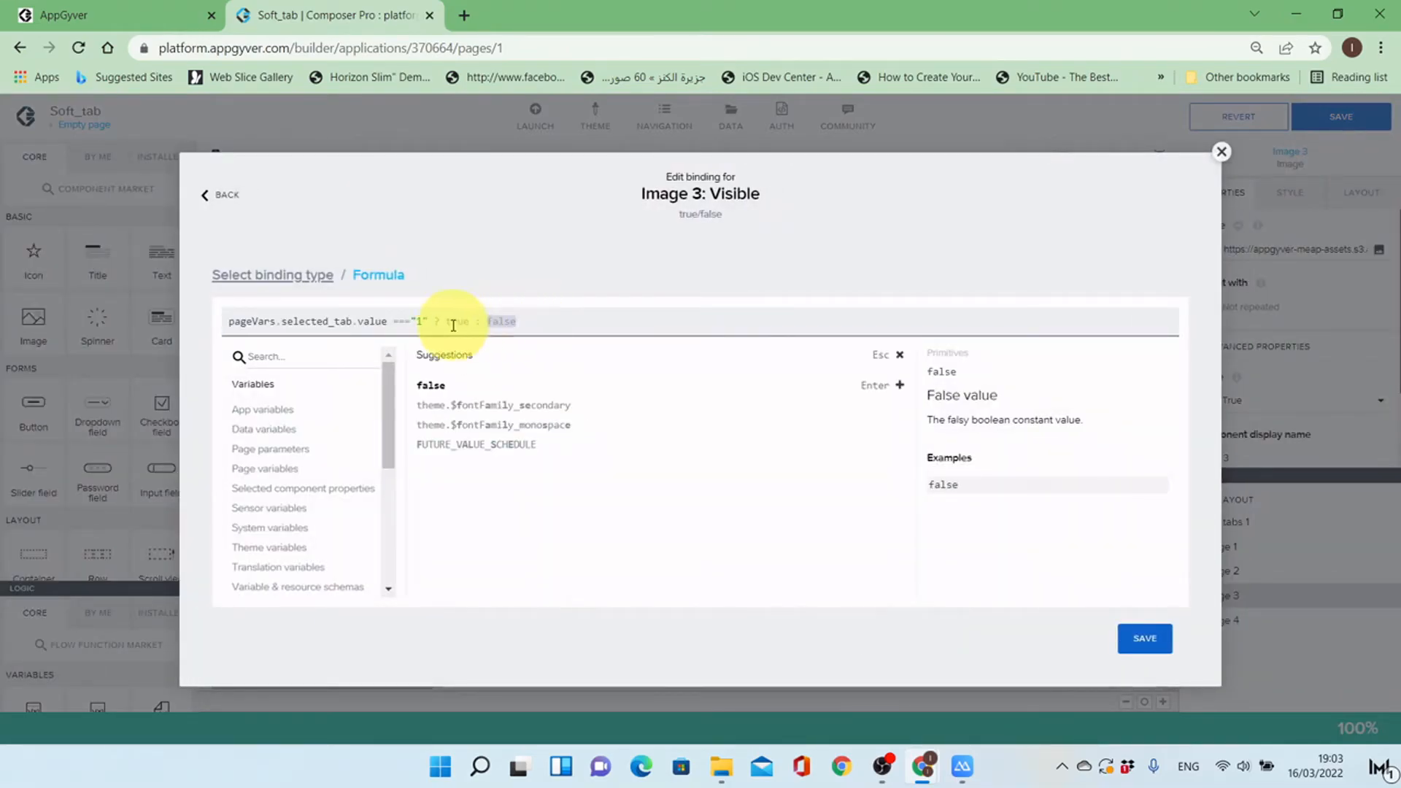
pyautogui.click(419, 324)
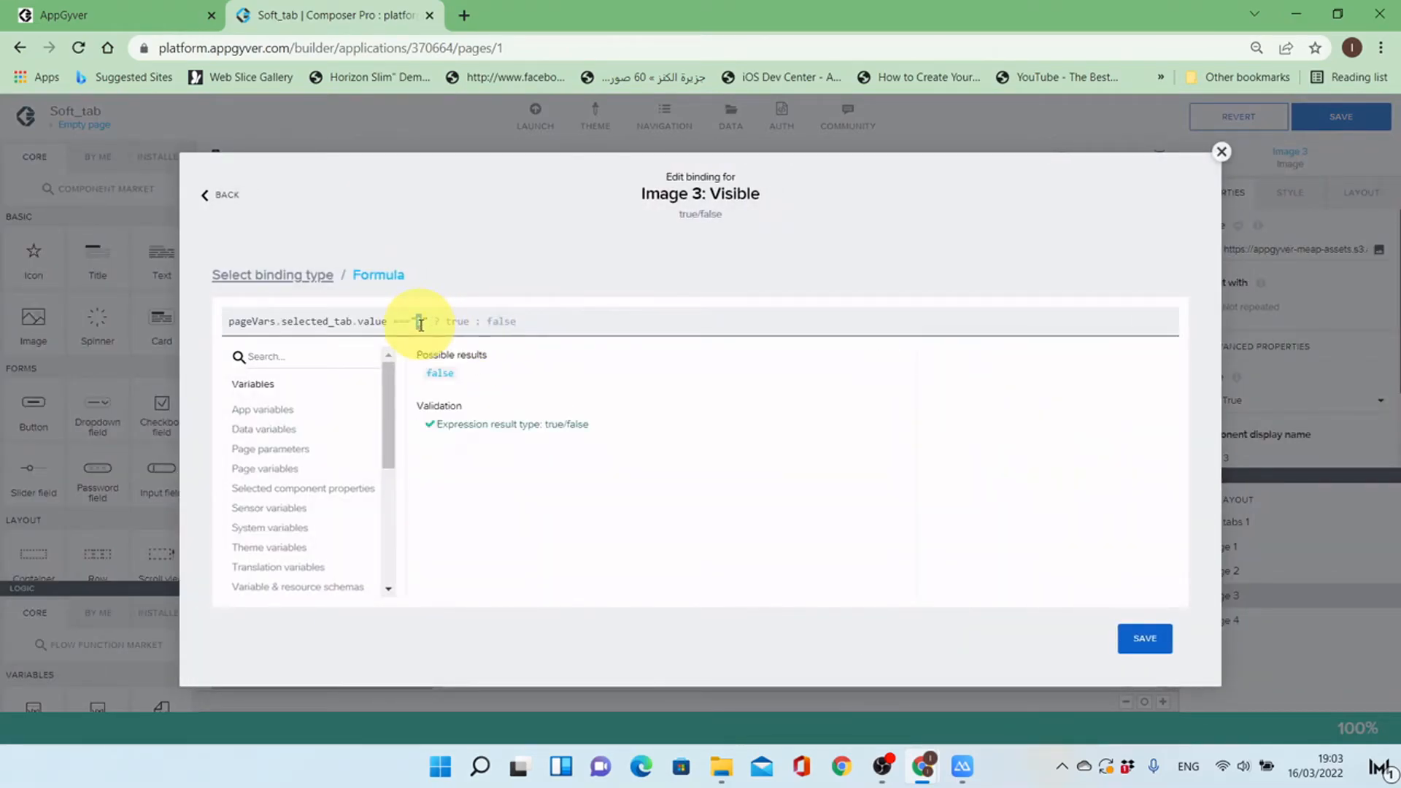
pyautogui.click(1152, 637)
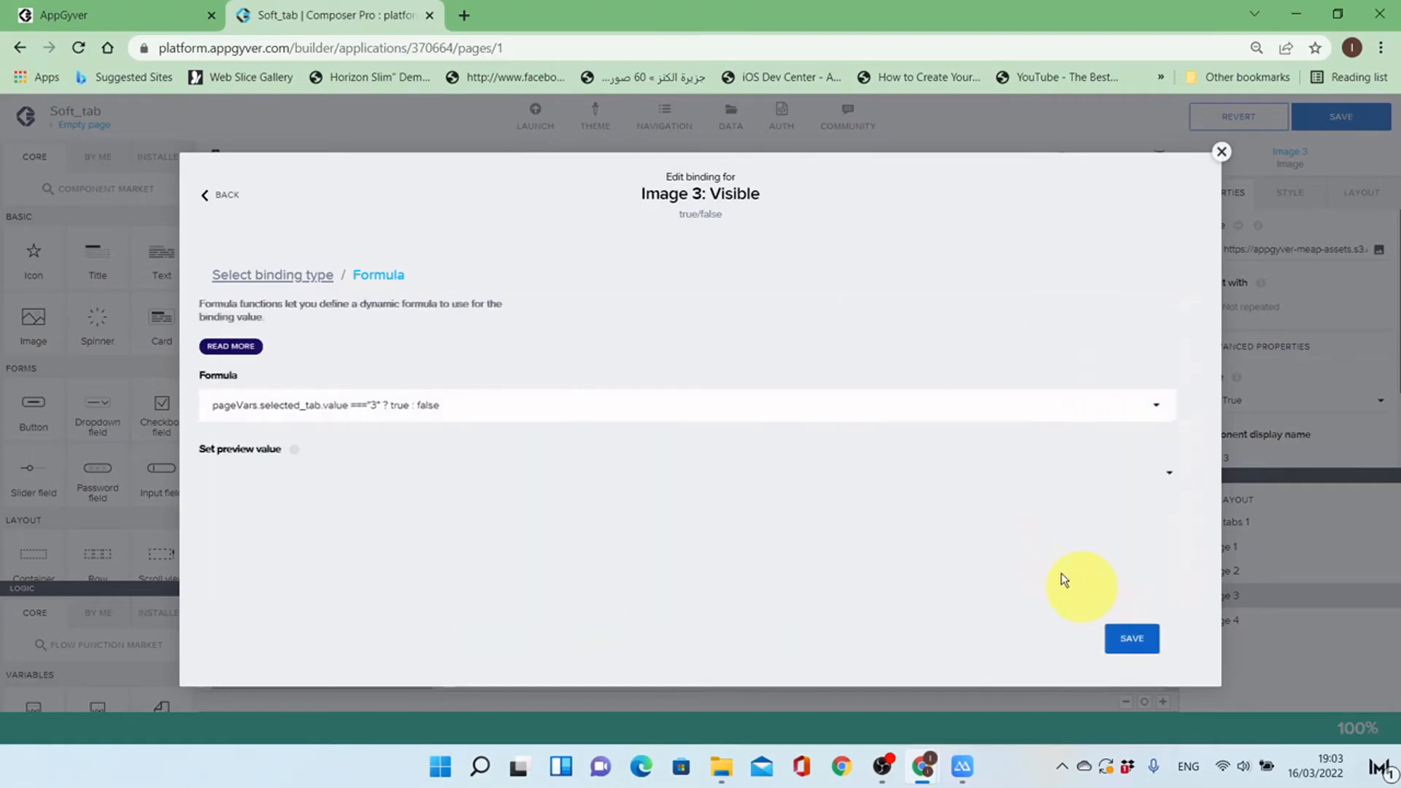
pyautogui.click(1148, 638)
# Step: Bind the Visible property of Image 4, the nugget picture, to the formula pageVars.selected_tab.value ==="4" ? true : false and save it
pyautogui.scroll(-4, 657, 369)
pyautogui.click(671, 417)
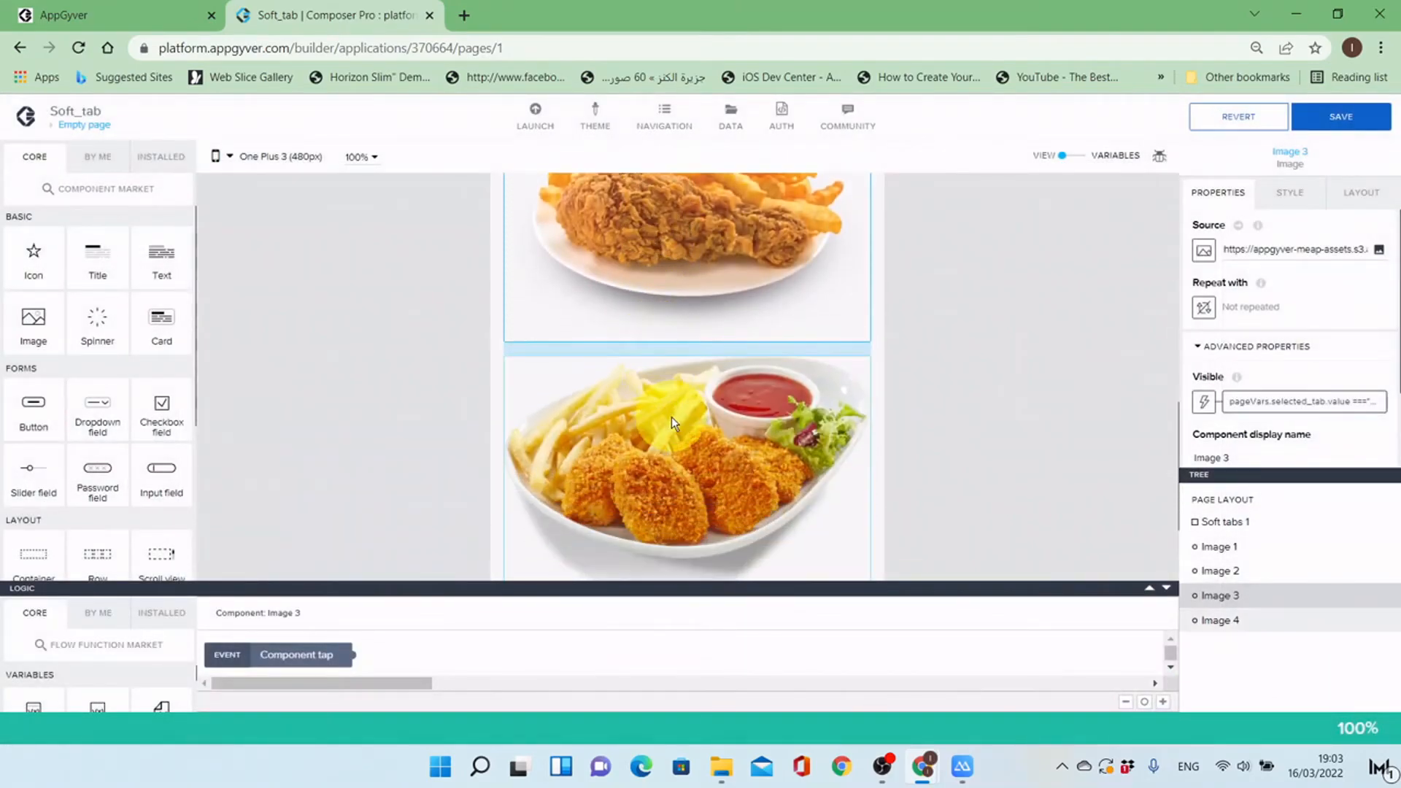
pyautogui.click(1251, 346)
pyautogui.click(1205, 401)
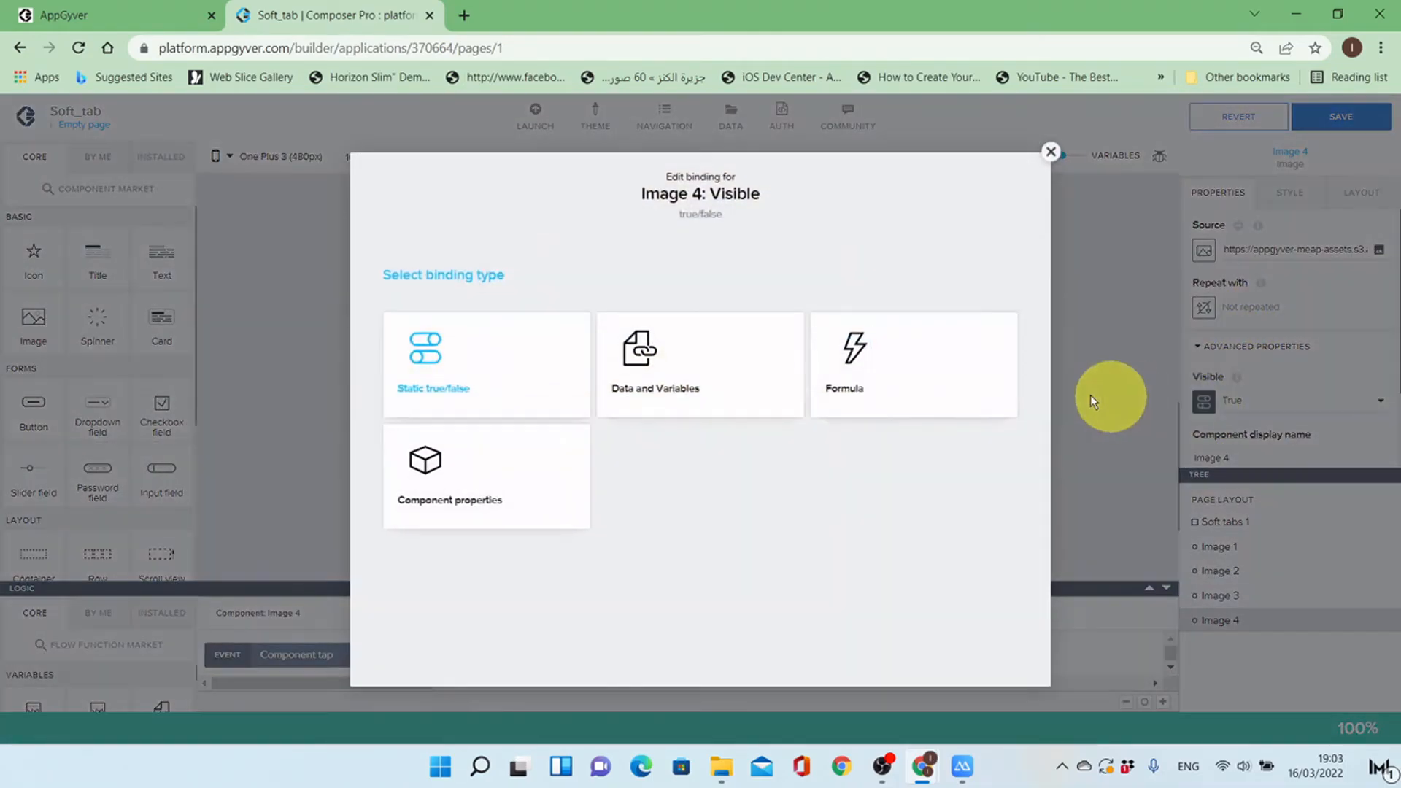
pyautogui.click(900, 375)
pyautogui.click(679, 402)
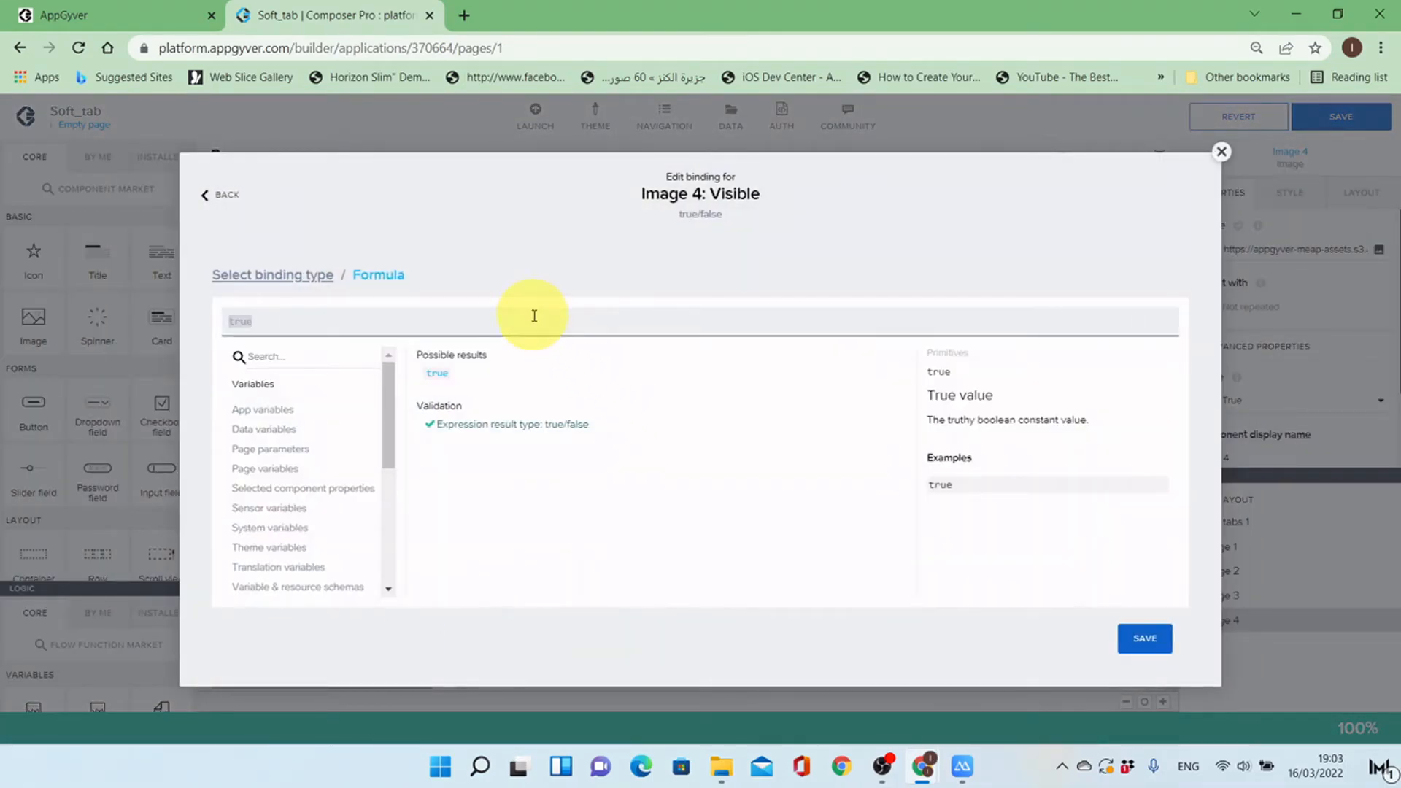
pyautogui.write('pageVars.selected_tab.value == "1" ? true : false')
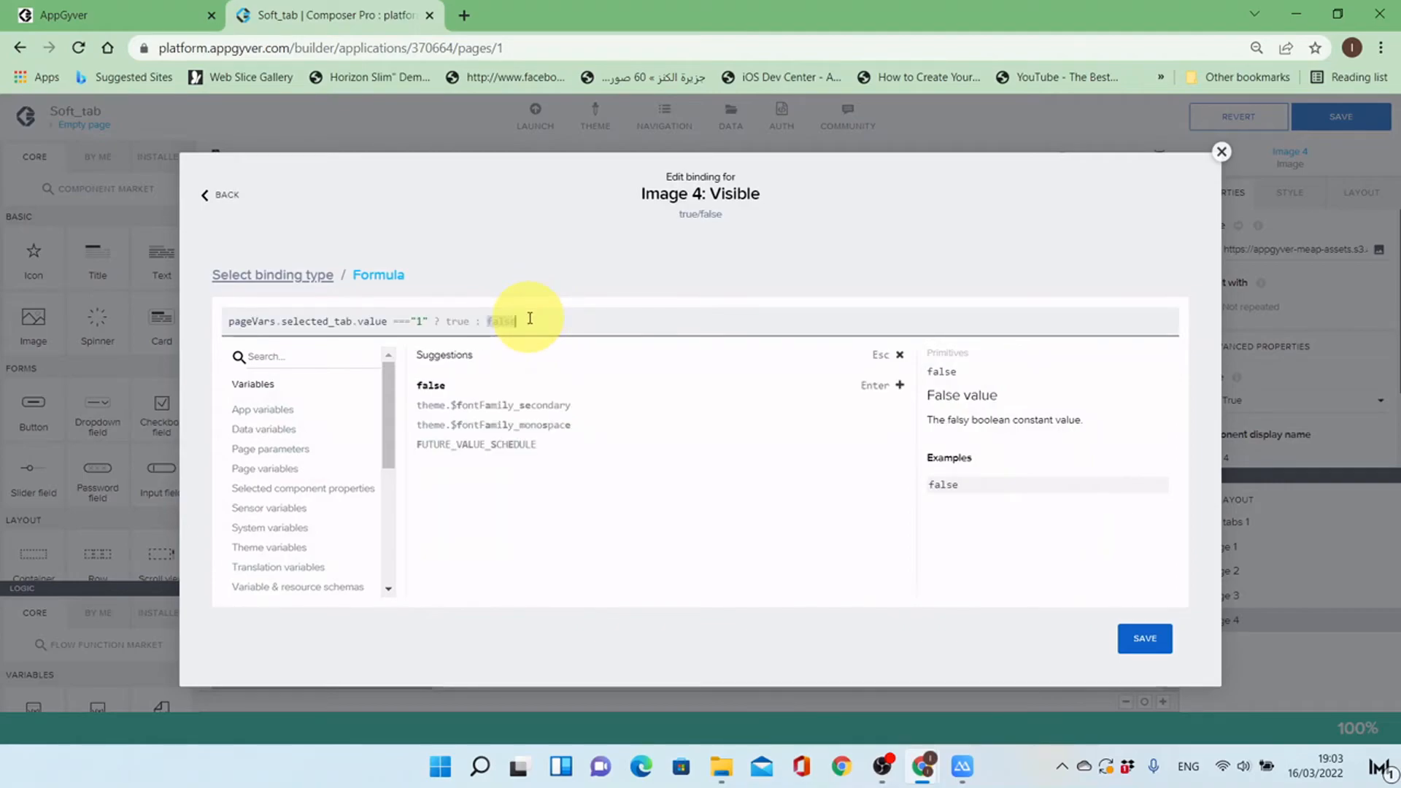
pyautogui.write('4')
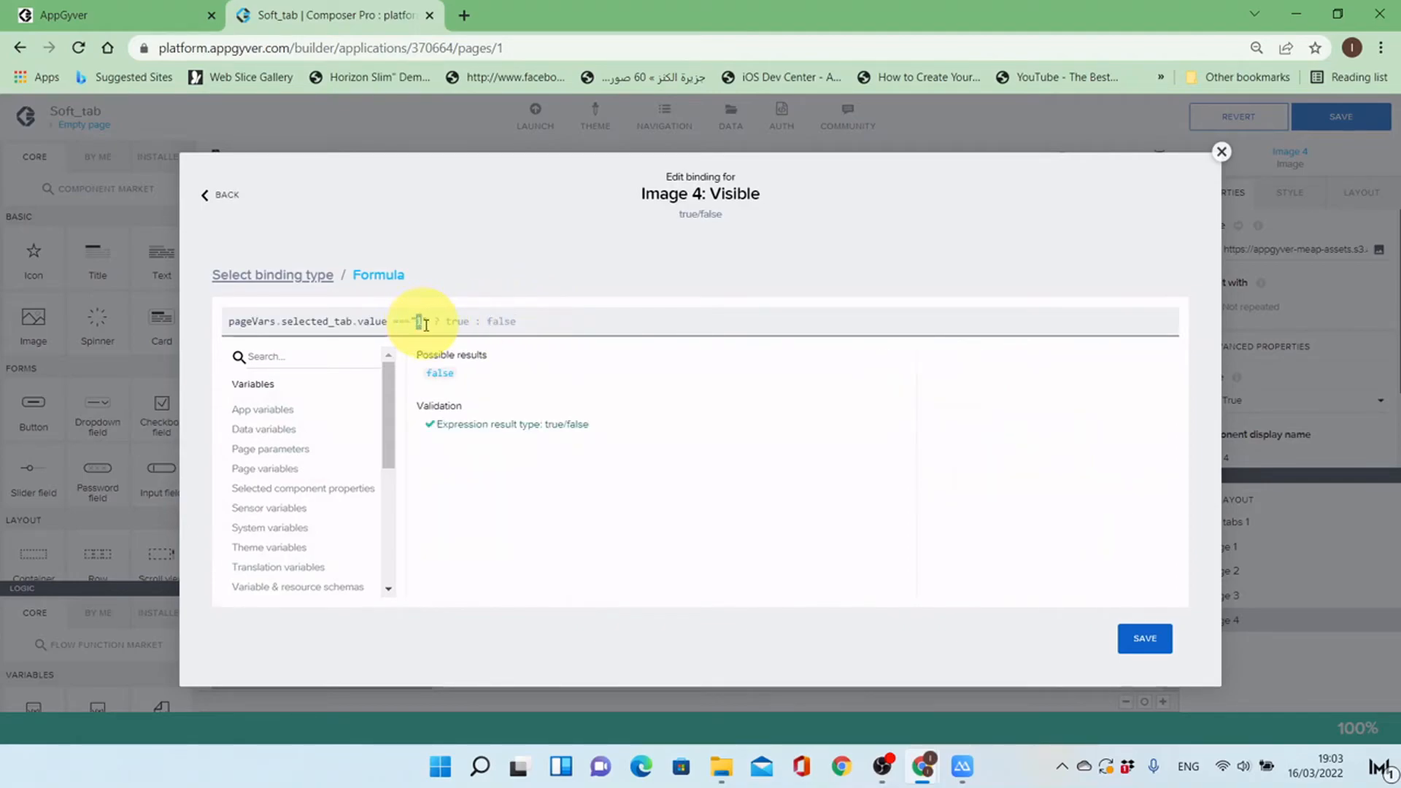
pyautogui.click(1152, 639)
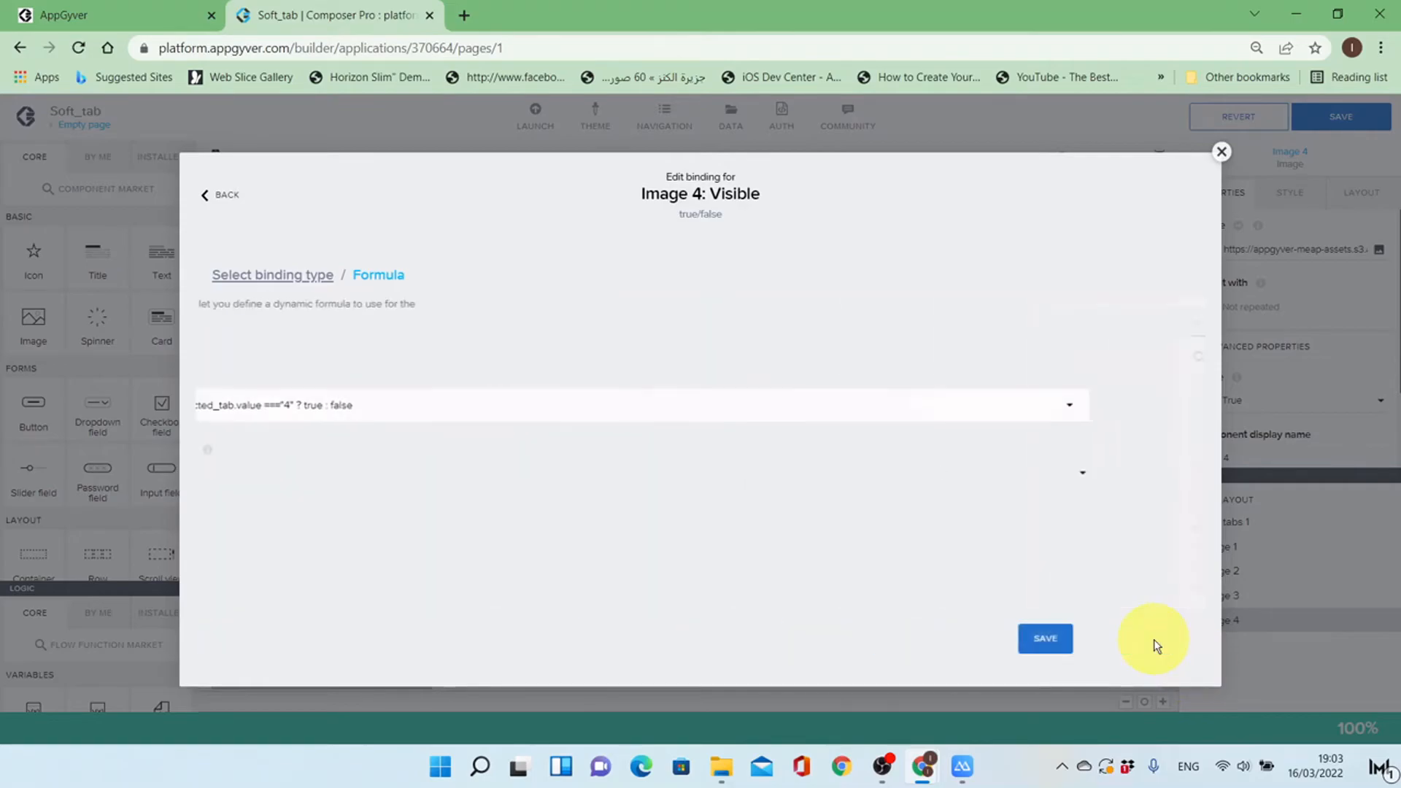
pyautogui.click(1144, 639)
# Step: Save the application with the visibility bindings of all four images
pyautogui.scroll(-2, 768, 340)
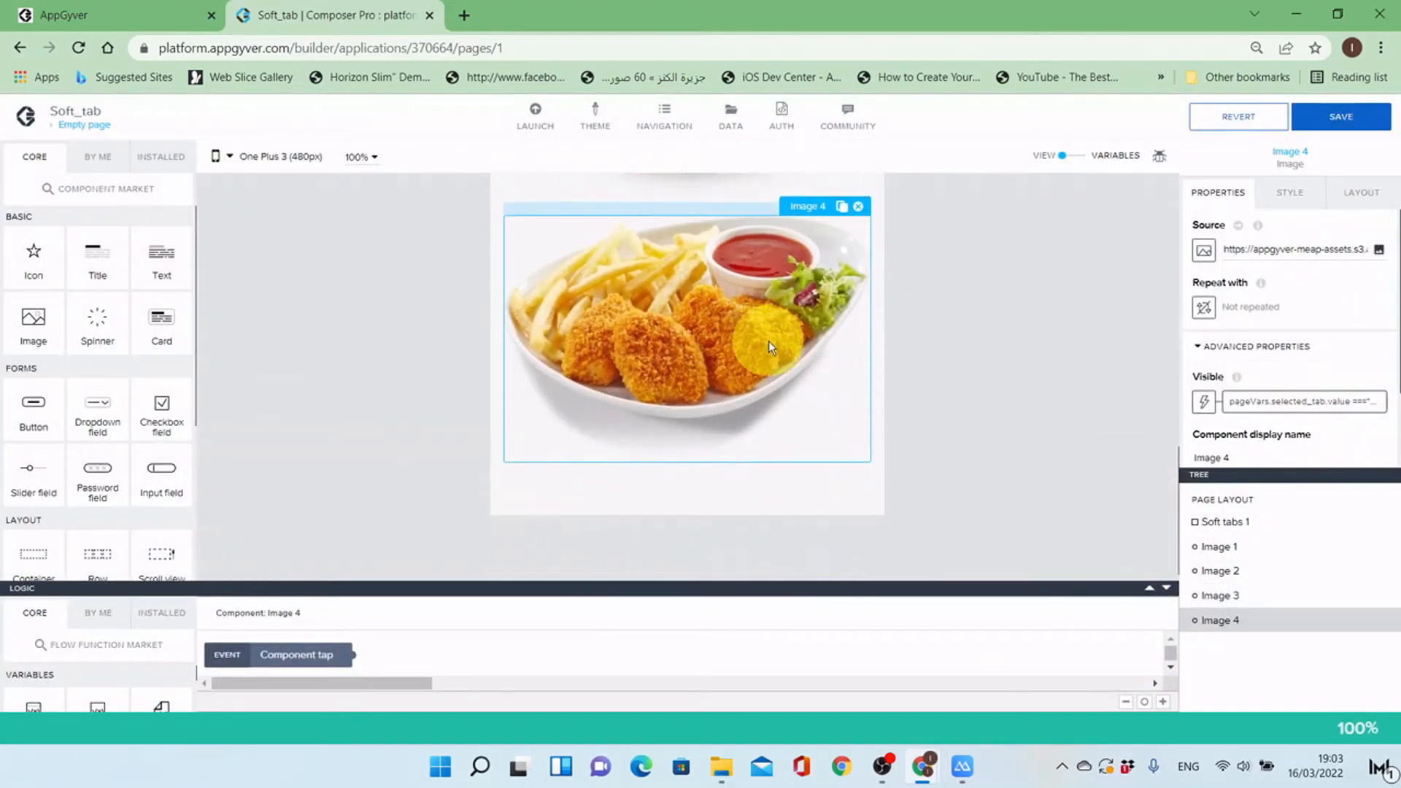
pyautogui.scroll(4, 871, 434)
pyautogui.scroll(5, 869, 427)
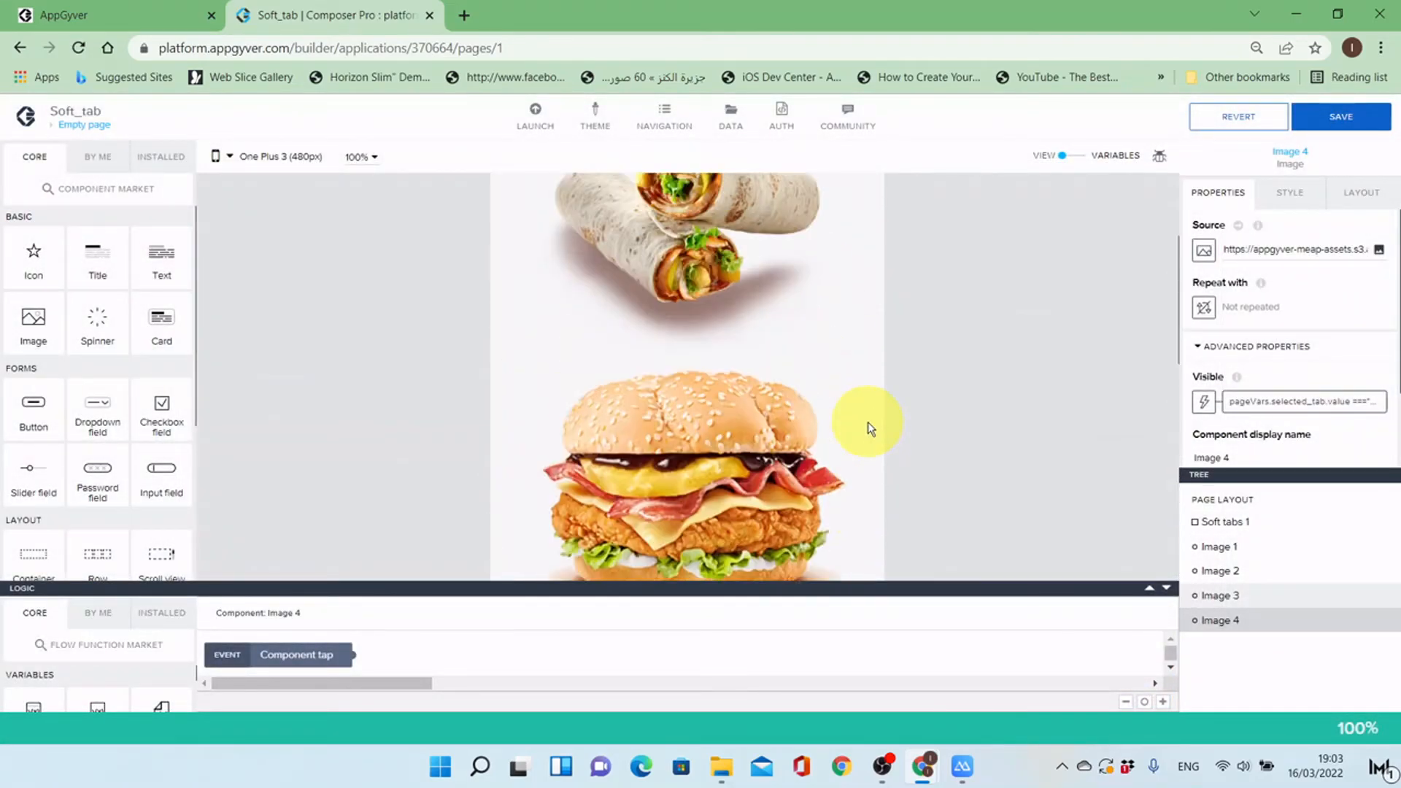
pyautogui.click(1339, 116)
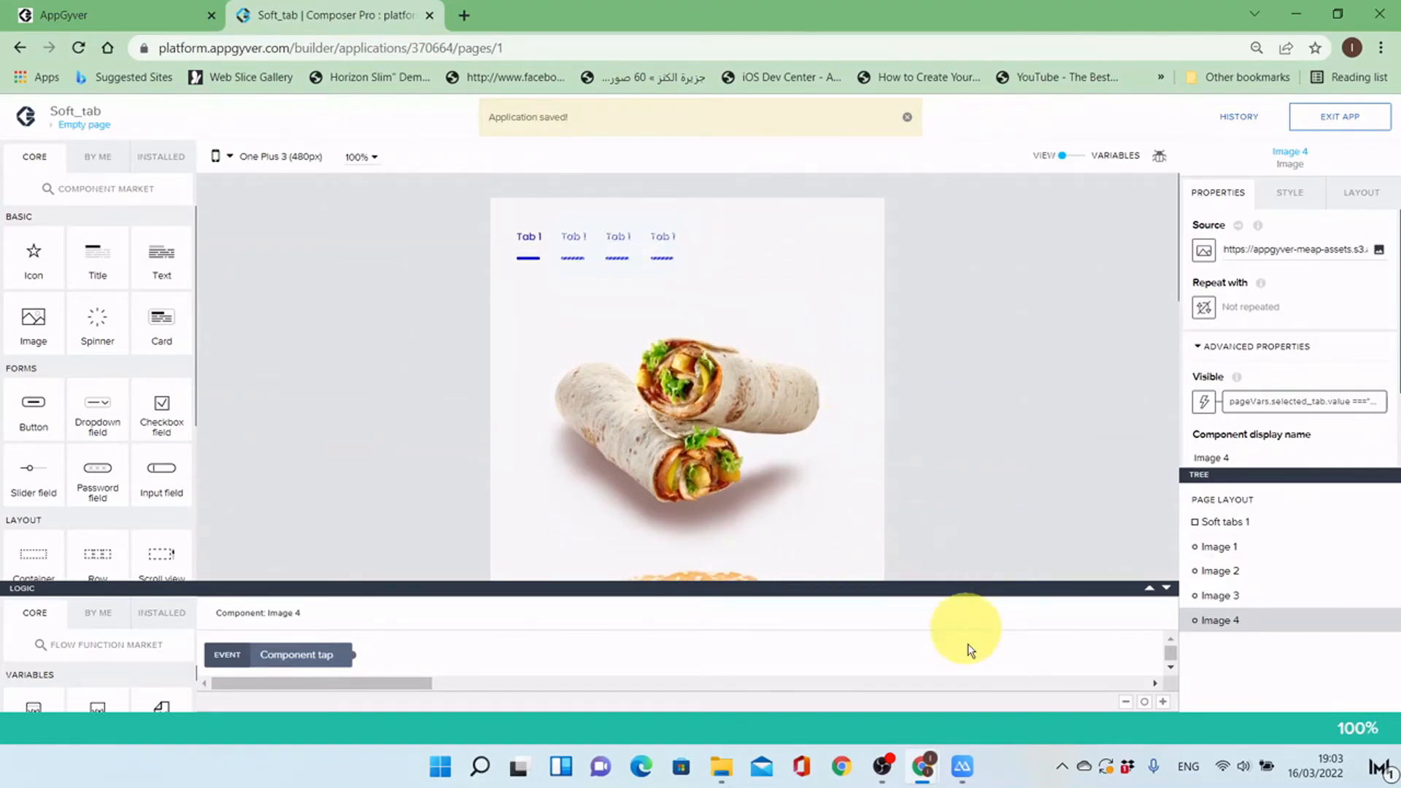
# Step: Check the running page in the ApowerMirror phone preview, and return to the AppGyver composer
pyautogui.moveTo(962, 766)
pyautogui.click(1050, 676)
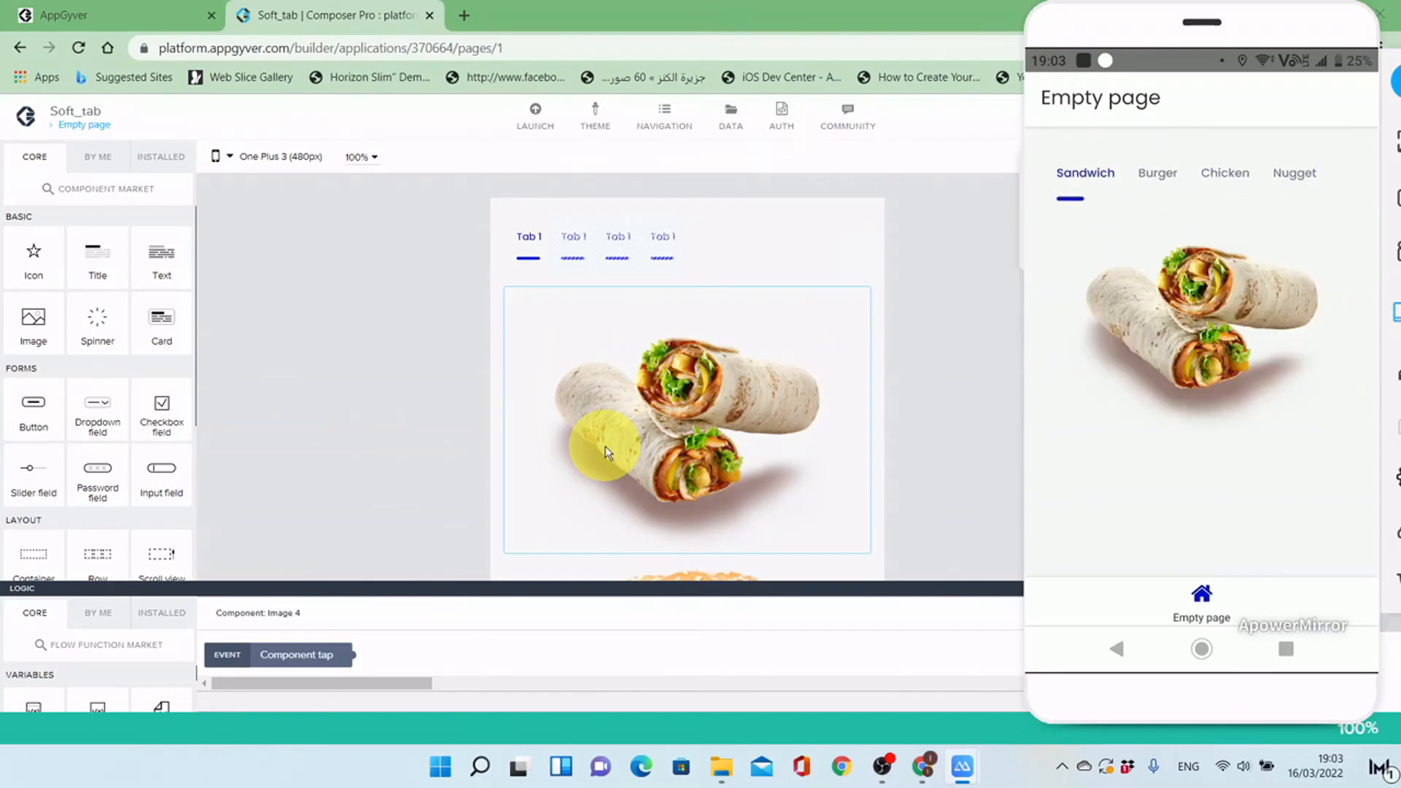
pyautogui.click(659, 418)
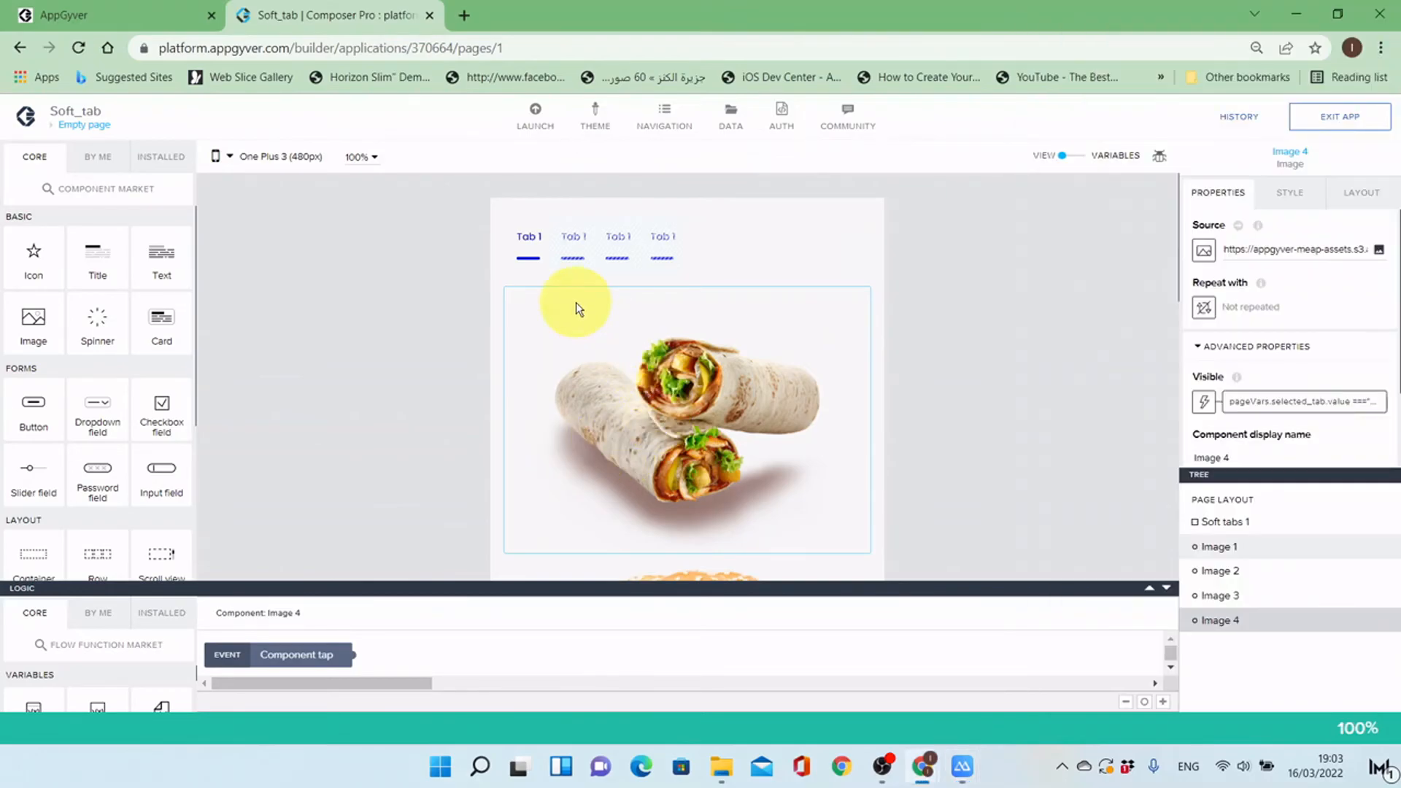
# Step: Add a Set page variable node to the page's logic and connect both the Page mounted and Page focused events to it
pyautogui.click(497, 317)
pyautogui.scroll(-3, 502, 379)
pyautogui.moveTo(604, 588); pyautogui.dragTo(604, 403)
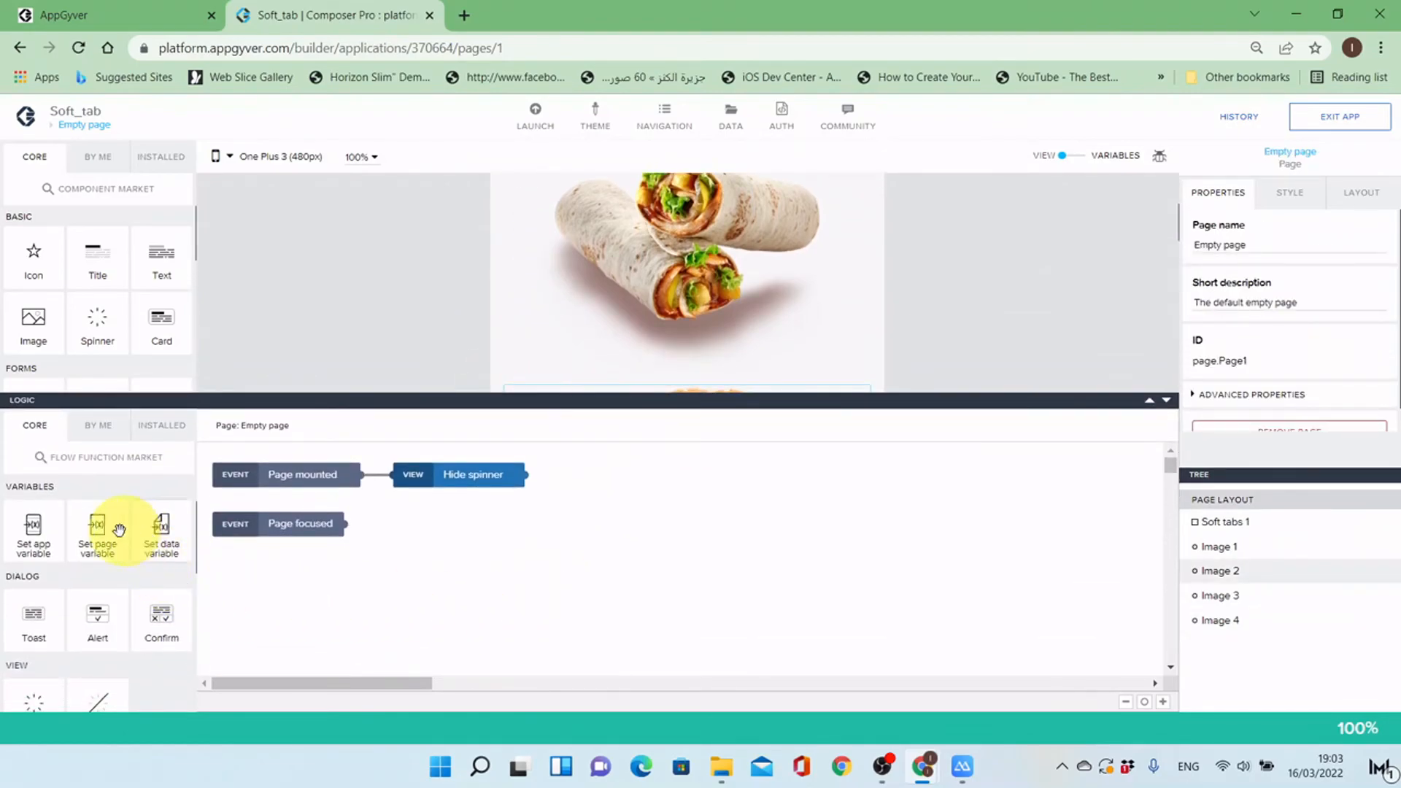
pyautogui.moveTo(97, 532); pyautogui.dragTo(552, 544)
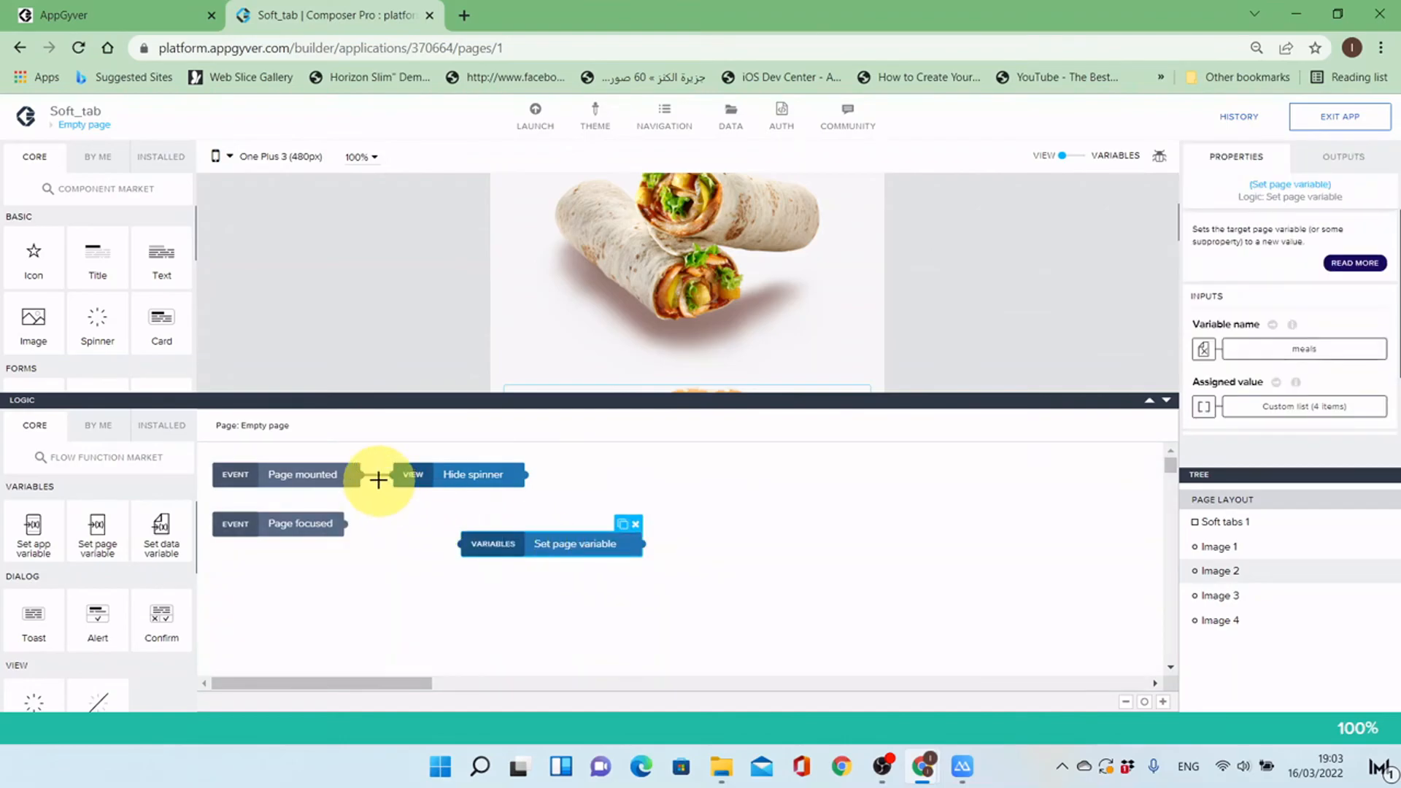
pyautogui.moveTo(355, 475)
pyautogui.mouseDown()
pyautogui.moveTo(454, 550)
pyautogui.moveTo(334, 478)
pyautogui.moveTo(354, 471)
pyautogui.mouseUp()
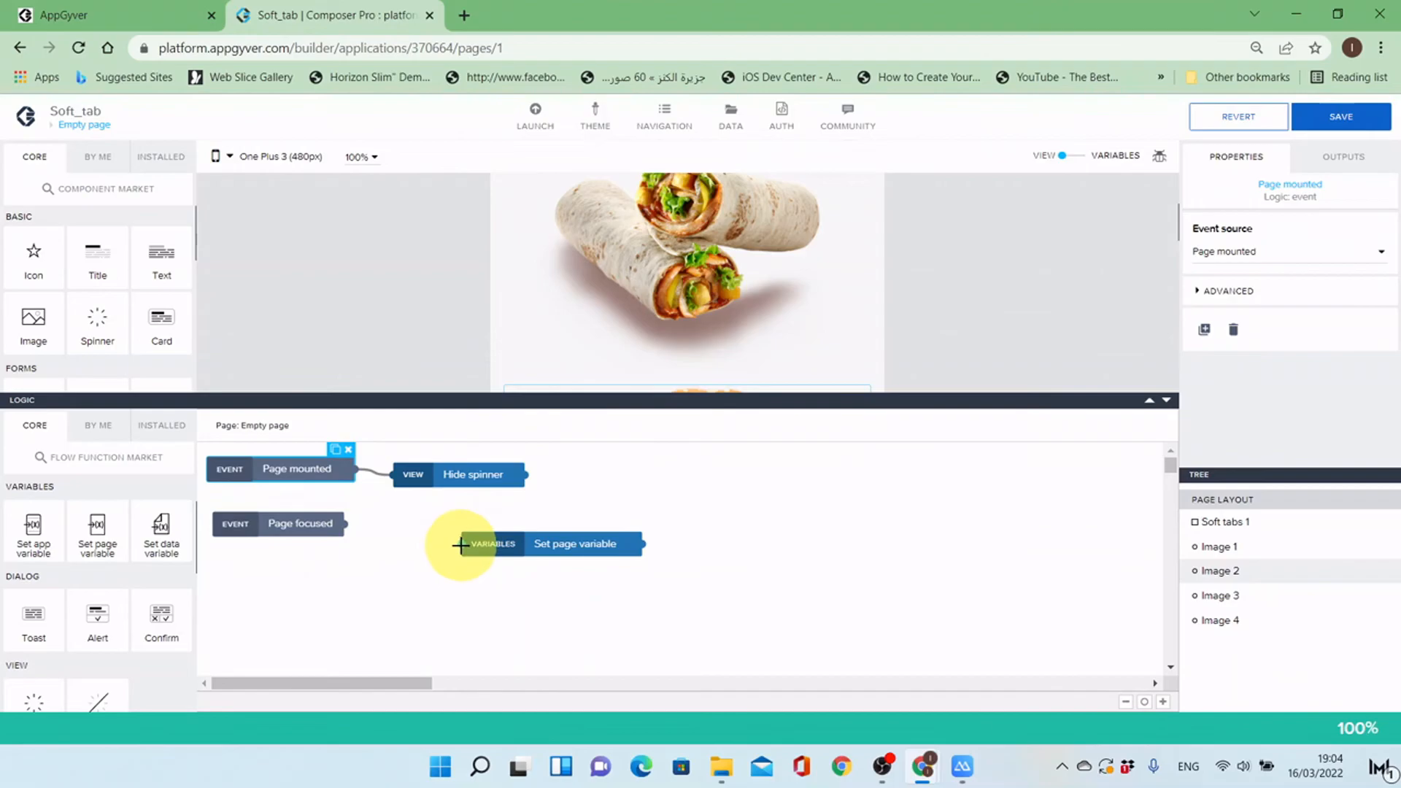
pyautogui.moveTo(356, 469); pyautogui.dragTo(467, 548)
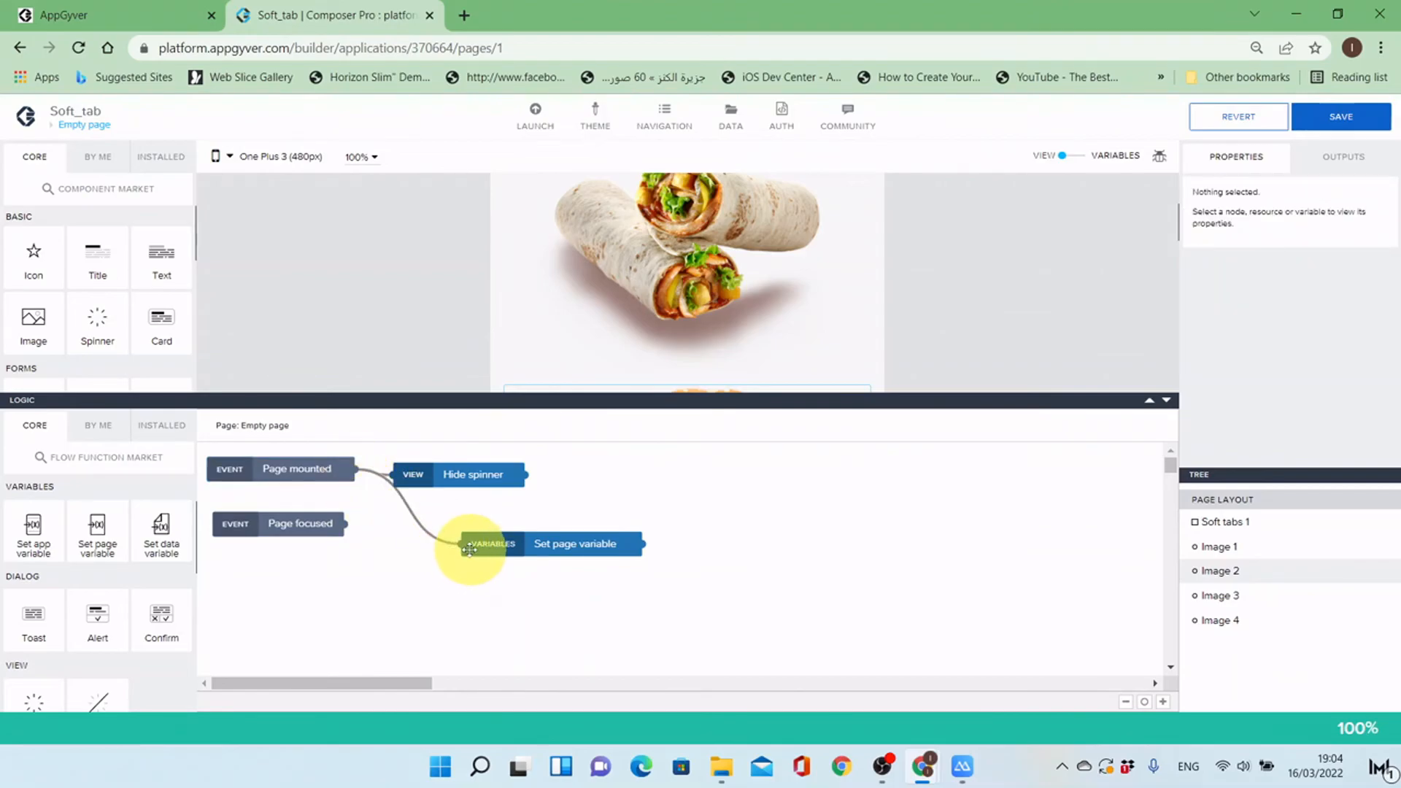
pyautogui.moveTo(344, 523); pyautogui.dragTo(490, 603)
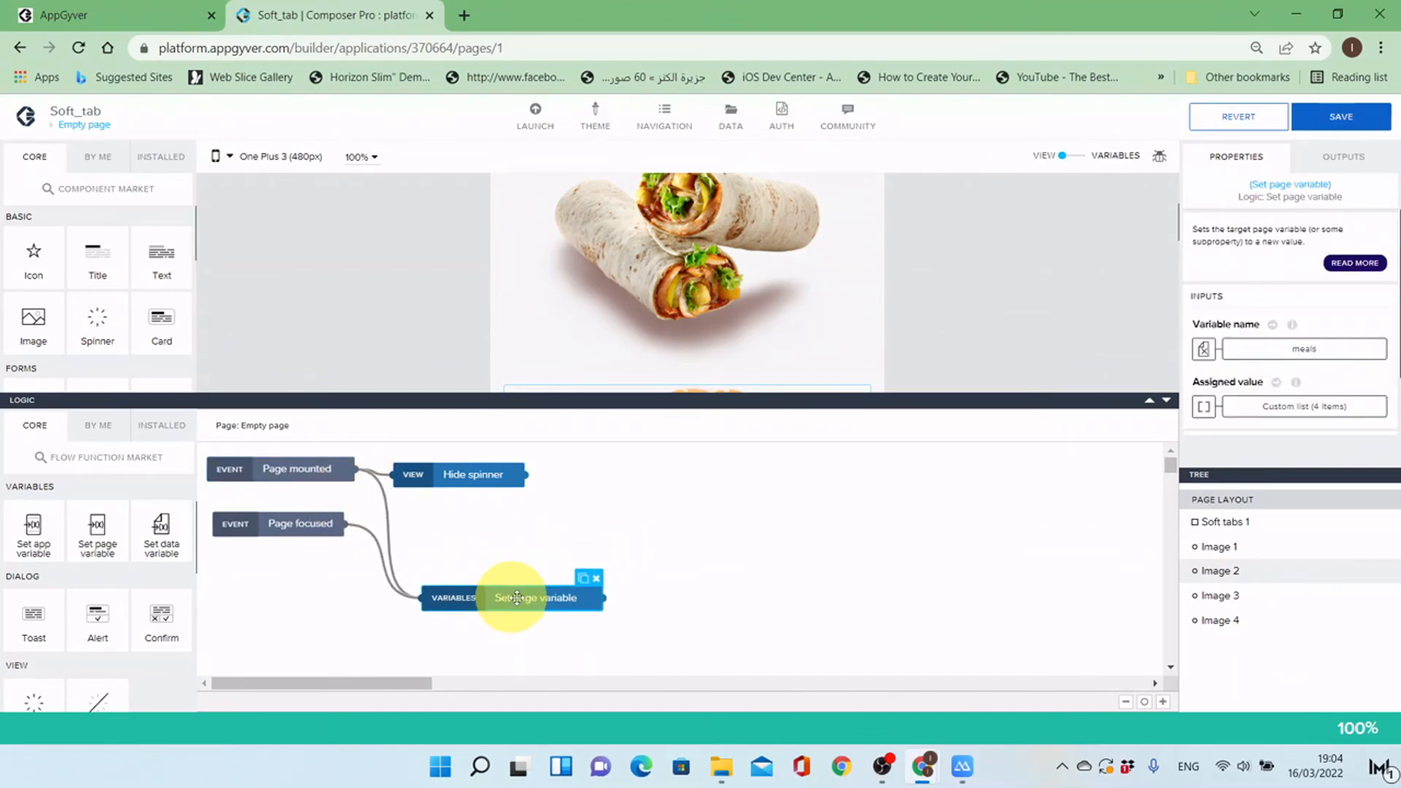
# Step: Set the Set page variable node's target variable to selected_tab, field selected_tab.value, and save the binding
pyautogui.click(1204, 349)
pyautogui.click(507, 370)
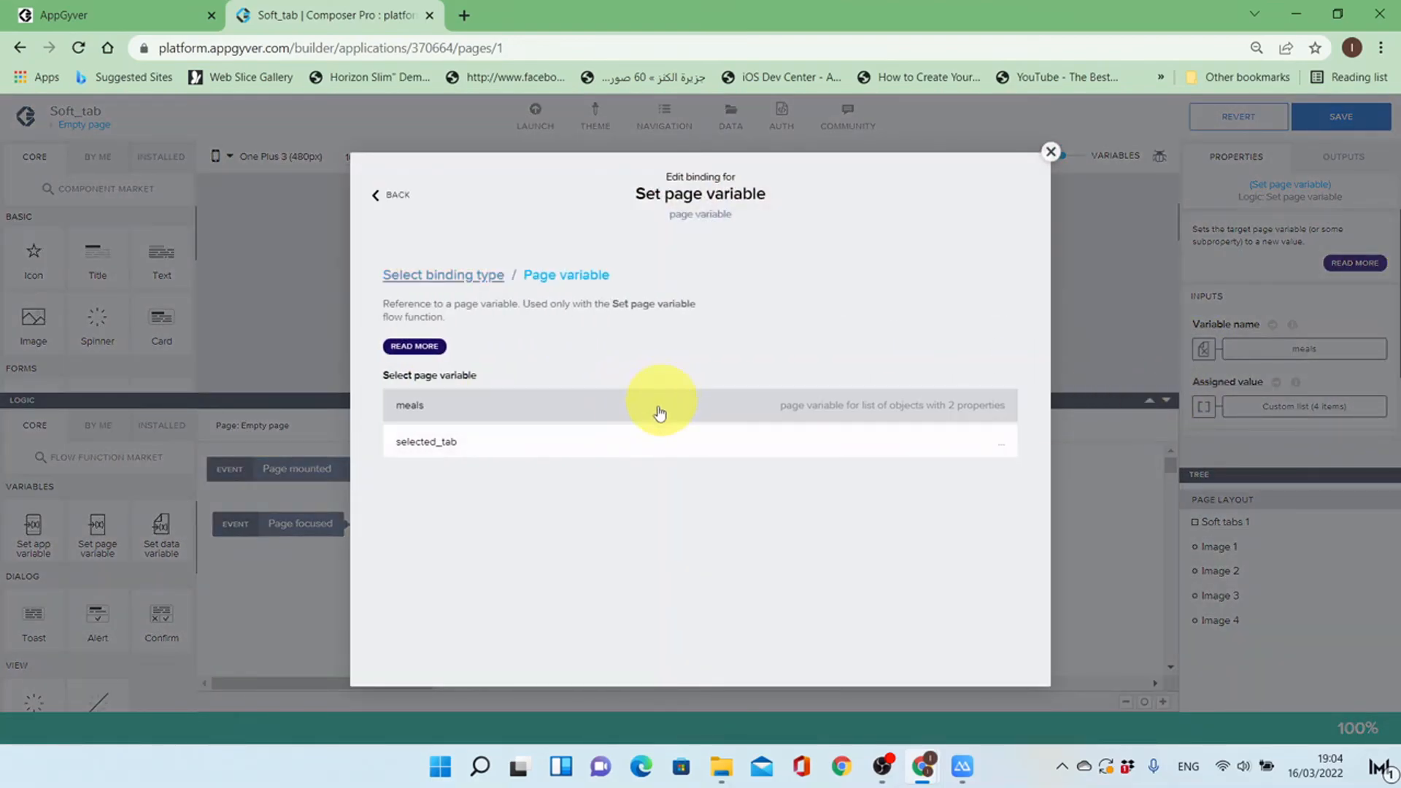
pyautogui.click(616, 440)
pyautogui.click(737, 516)
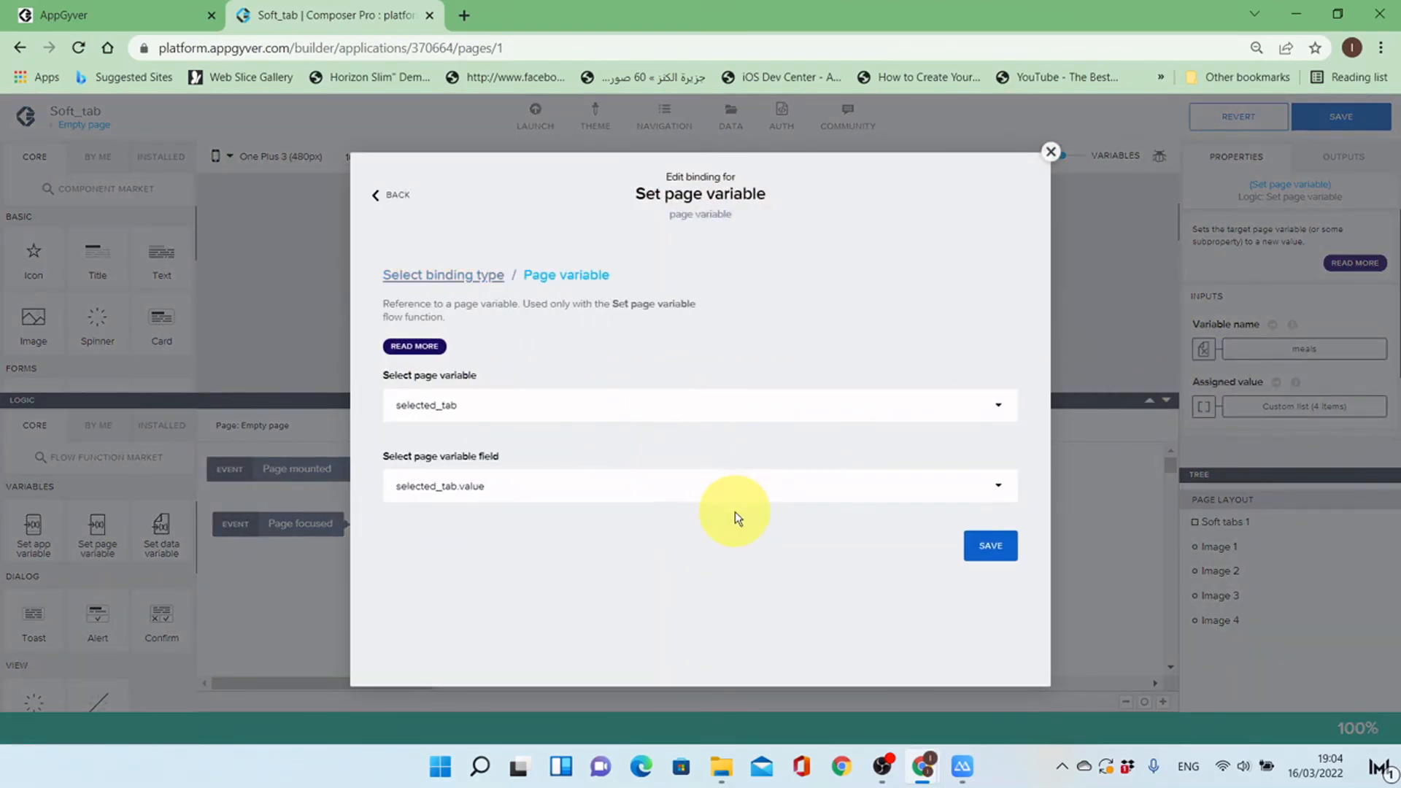
pyautogui.click(1002, 553)
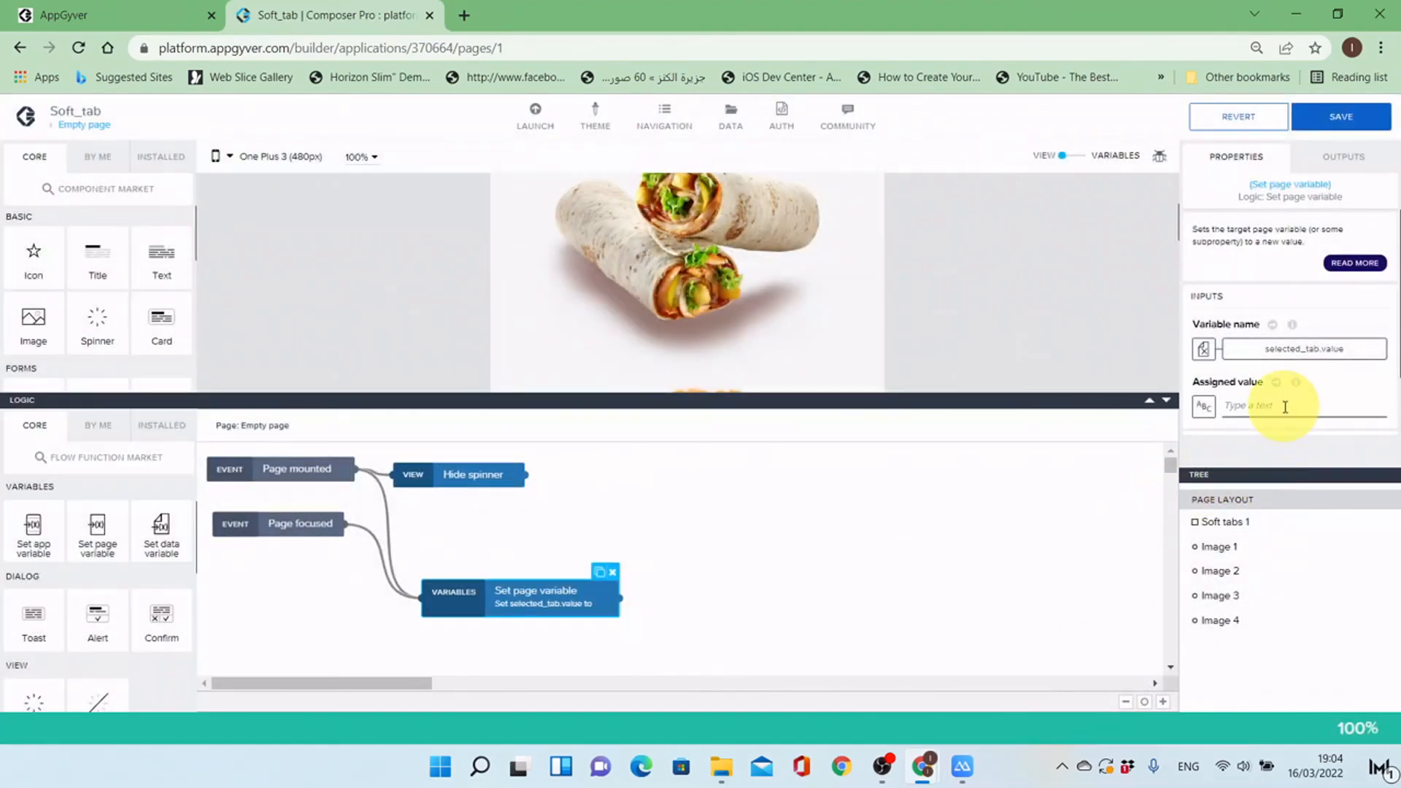
# Step: Give the Set page variable node the static text 1 as its assigned value
pyautogui.click(1204, 406)
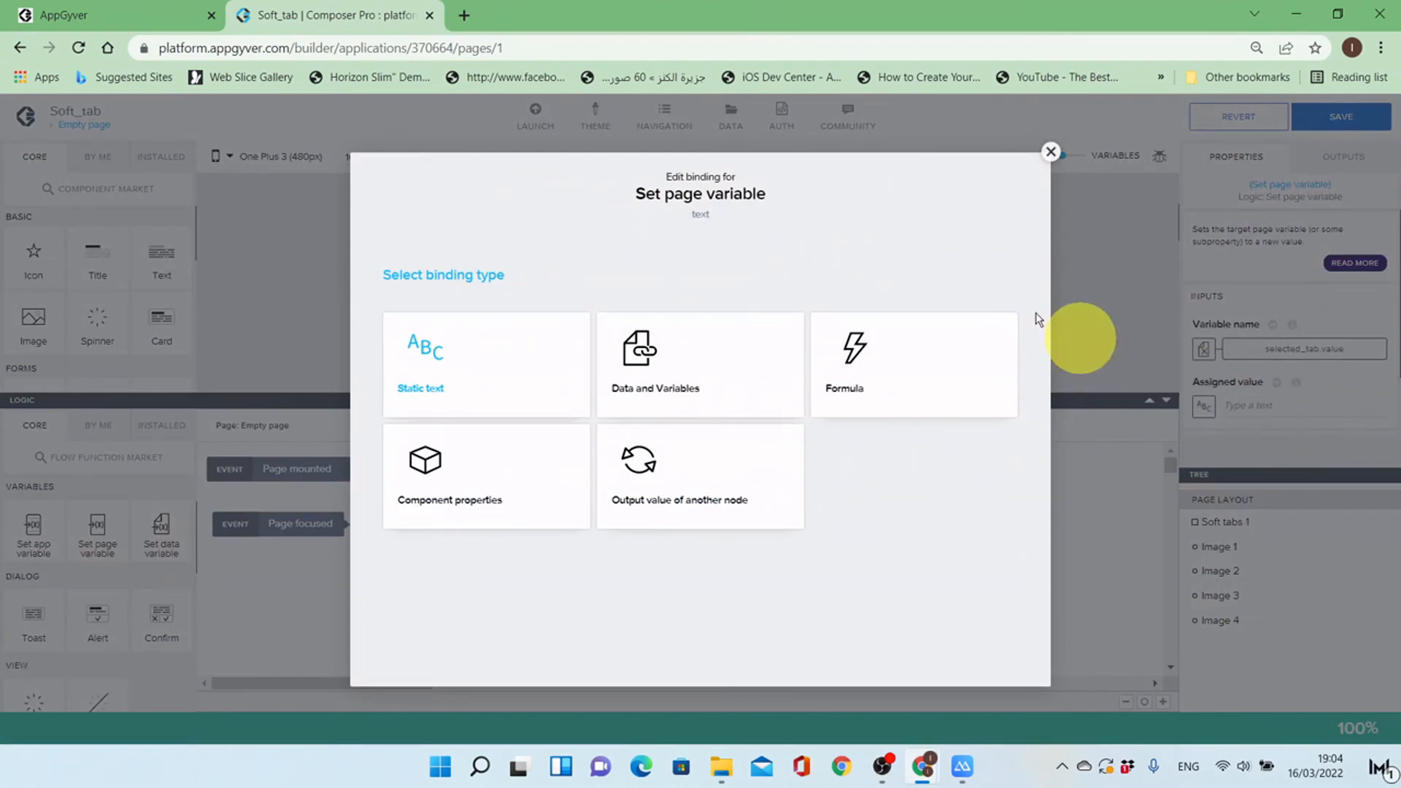
pyautogui.click(1051, 152)
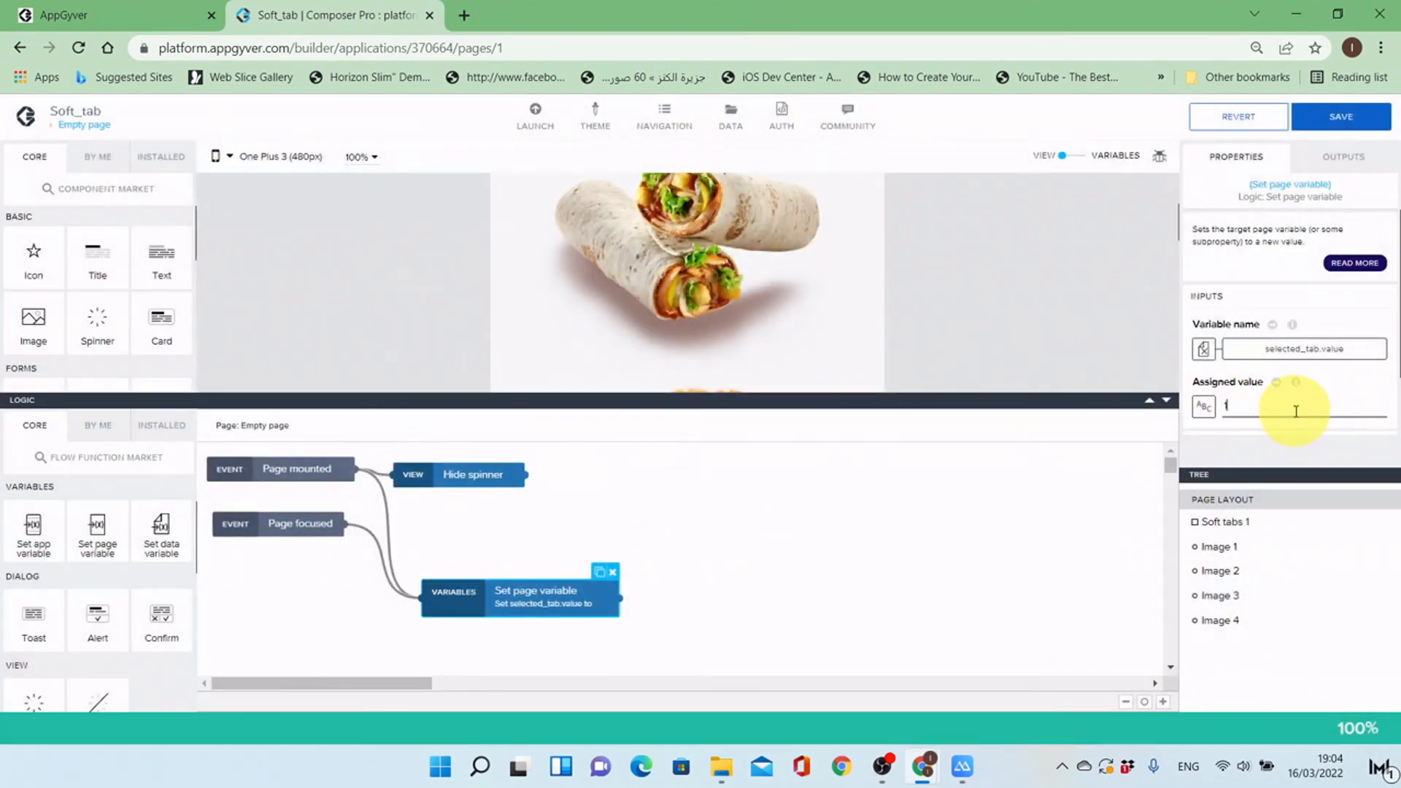
pyautogui.click(1296, 411)
pyautogui.write('1')
pyautogui.click(1001, 516)
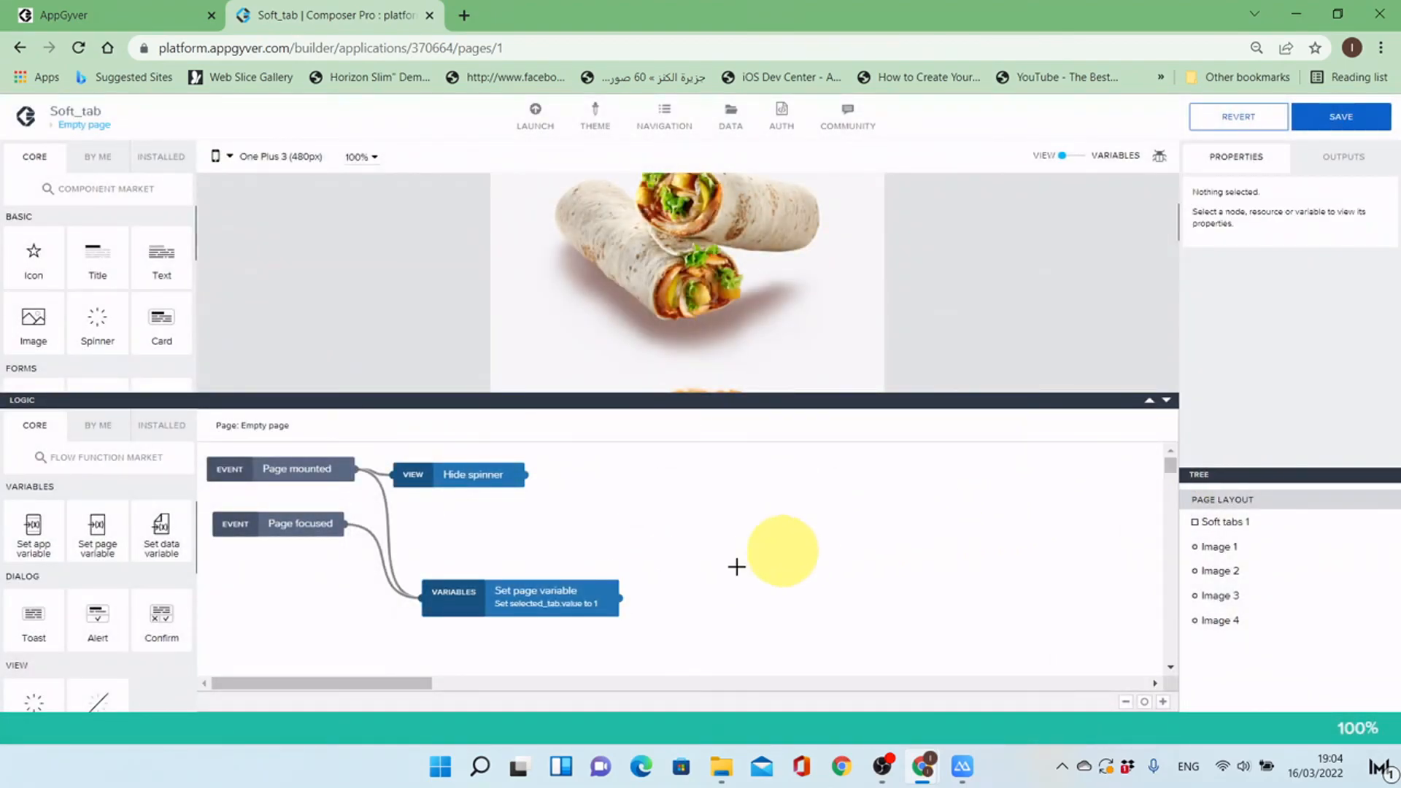
pyautogui.click(532, 603)
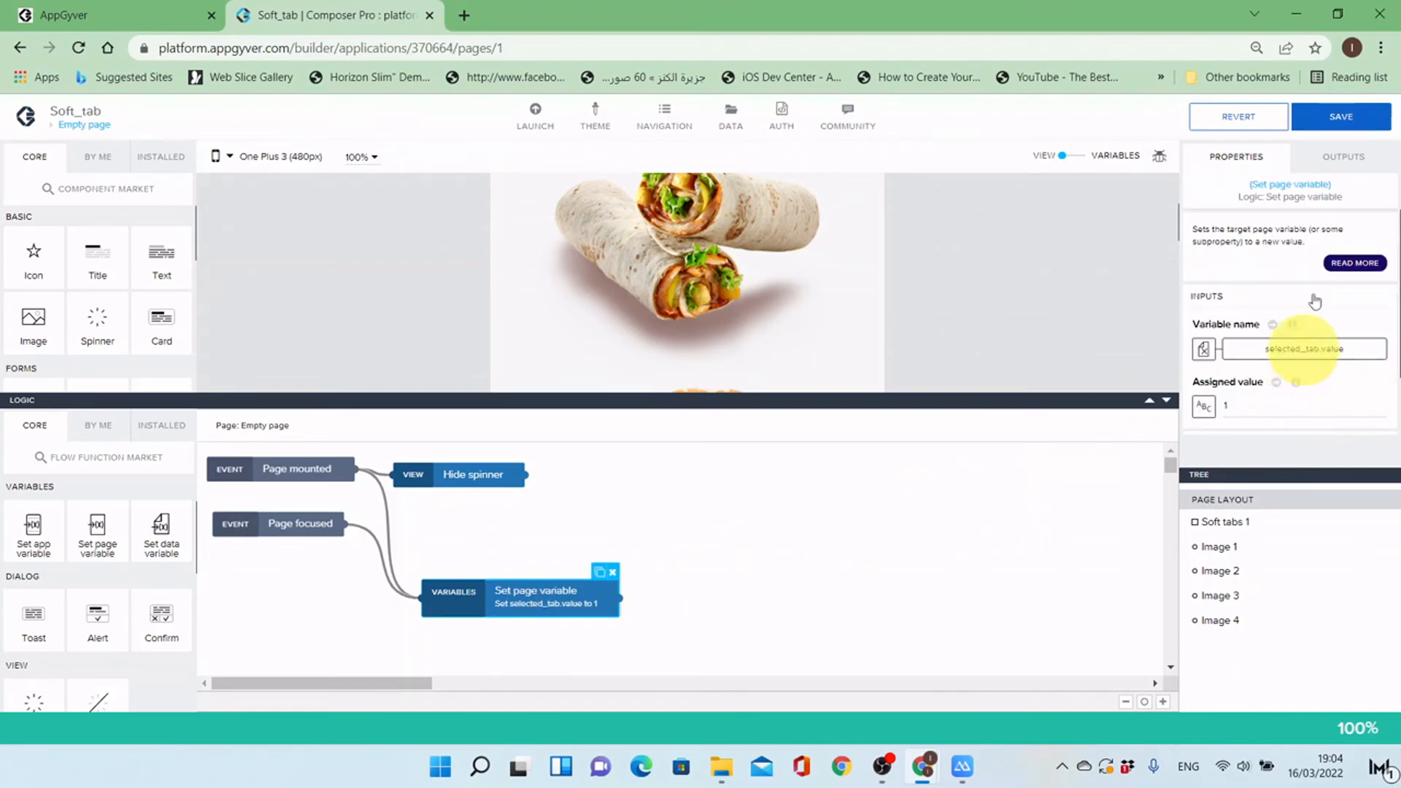
# Step: Save the application and switch to the ApowerMirror phone preview of the page
pyautogui.click(1343, 117)
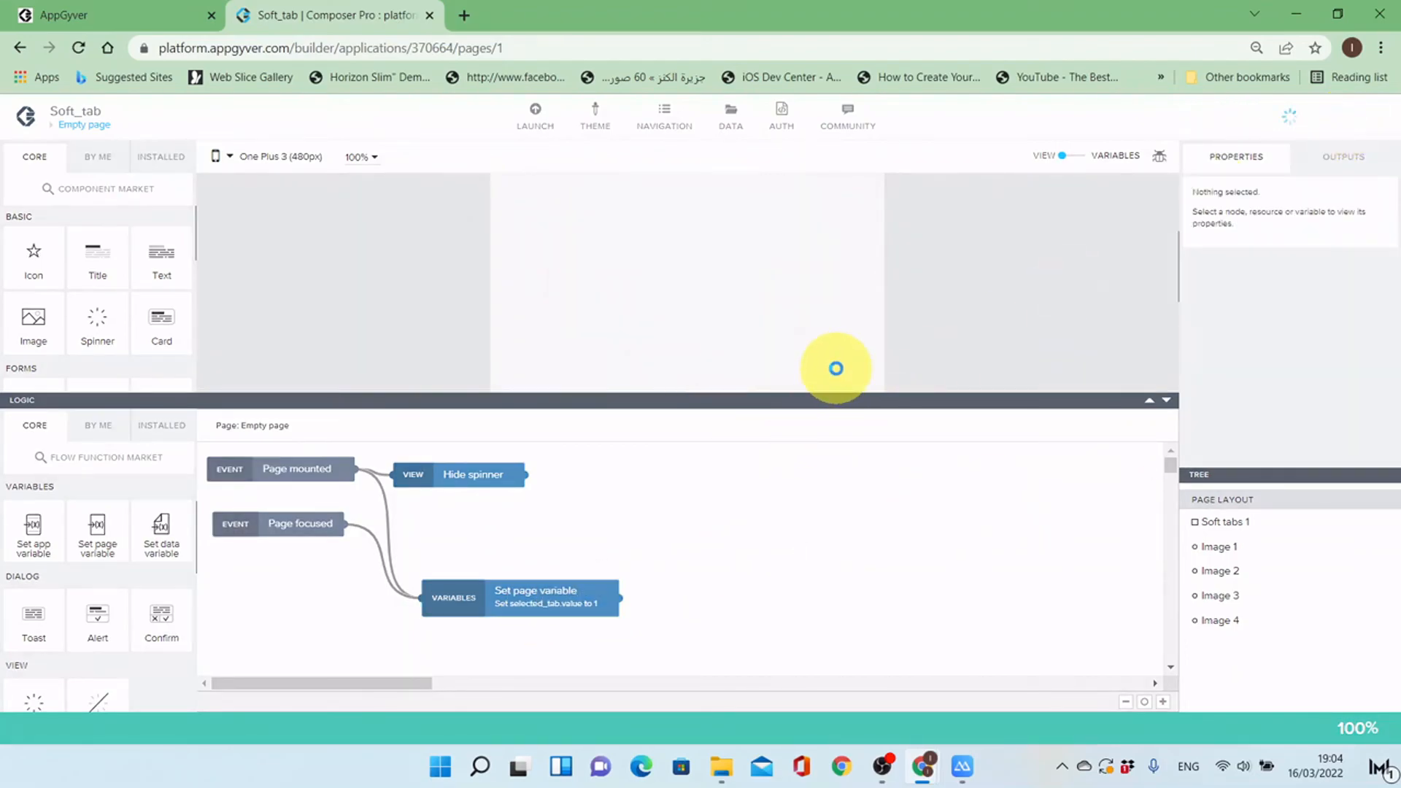
pyautogui.moveTo(851, 400); pyautogui.dragTo(864, 613)
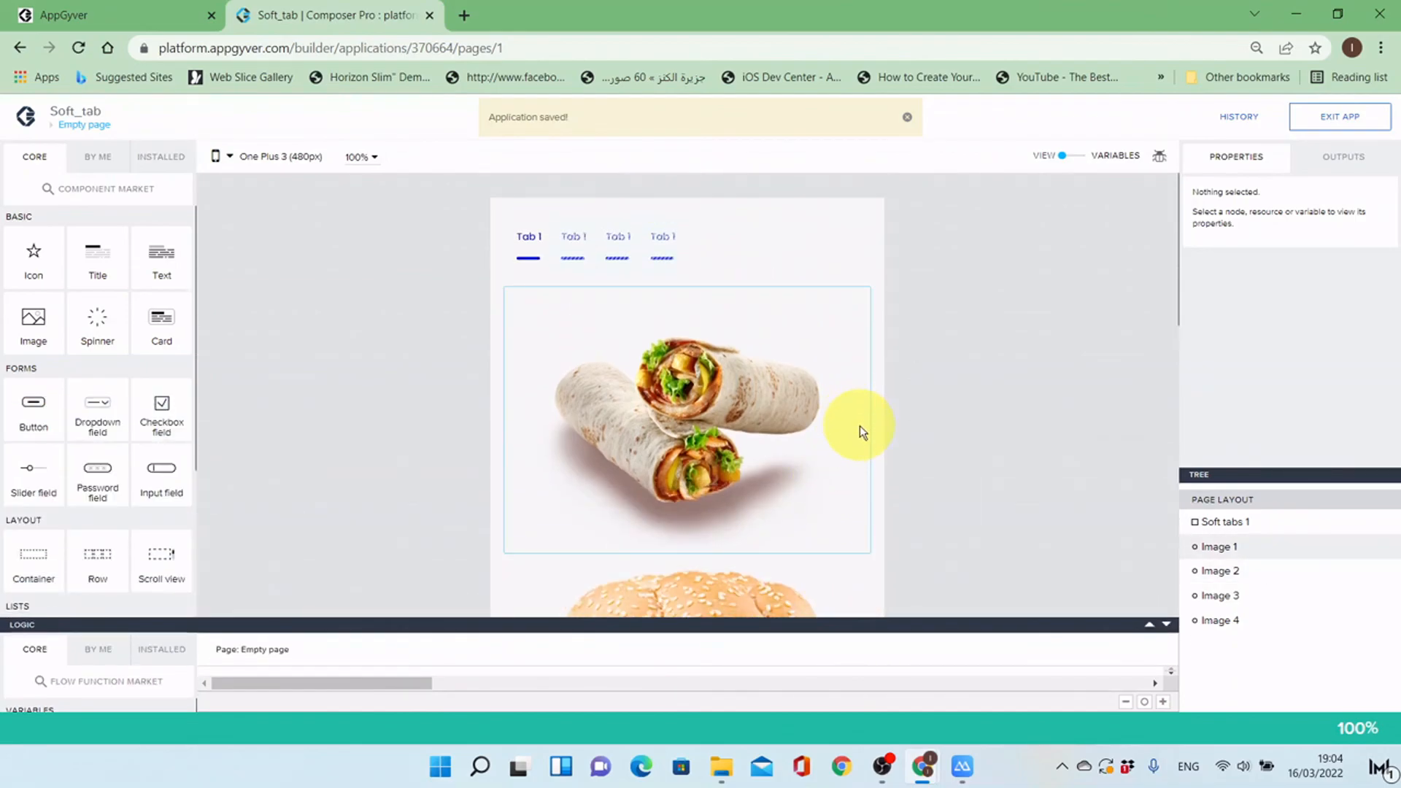
pyautogui.hotkey('alt', 'Tab')
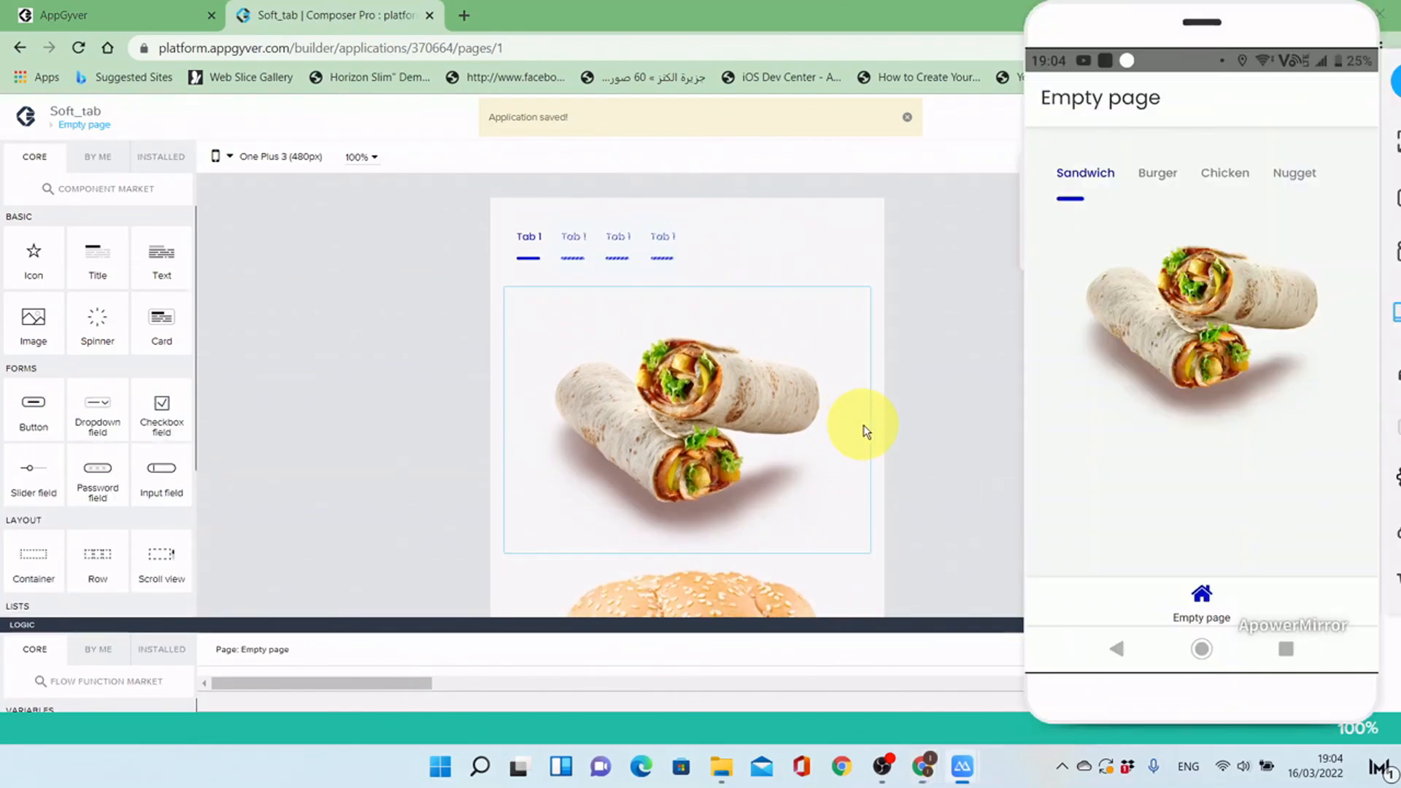